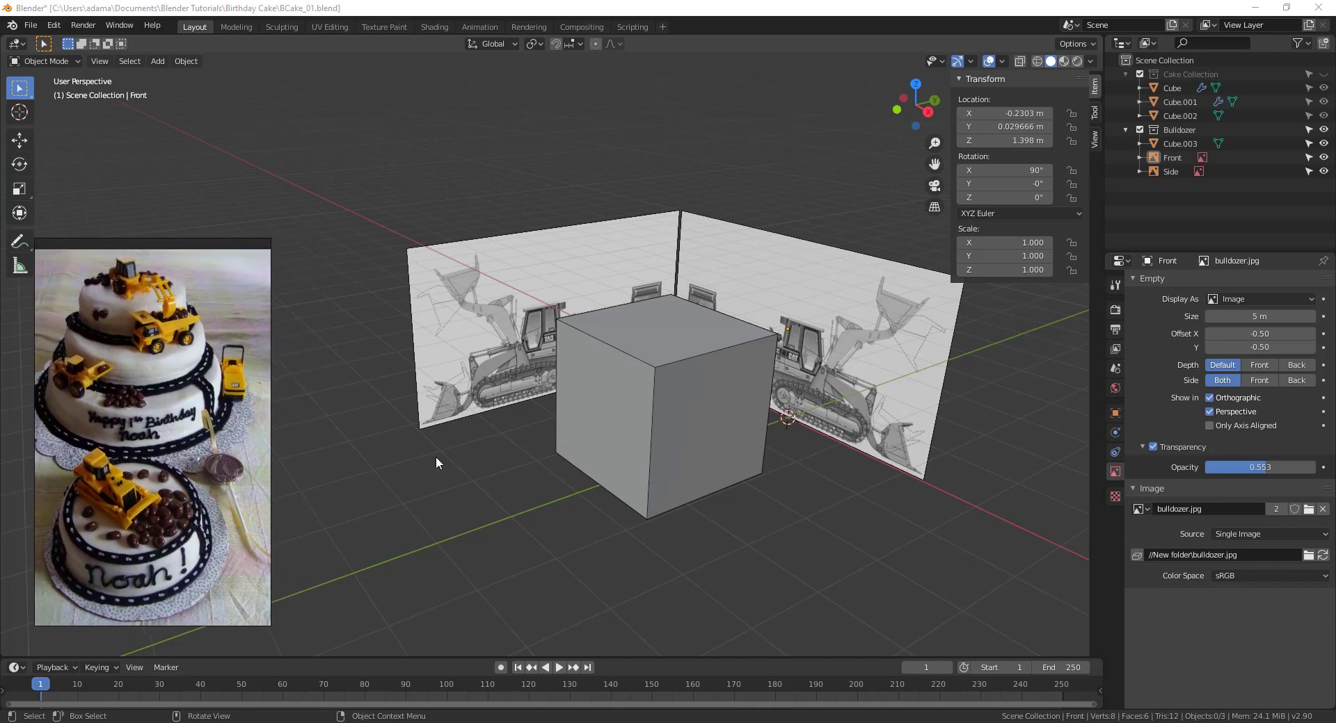
Apply All Transforms to Deltas to the Side bulldozer reference image.
click(705, 381)
click(839, 307)
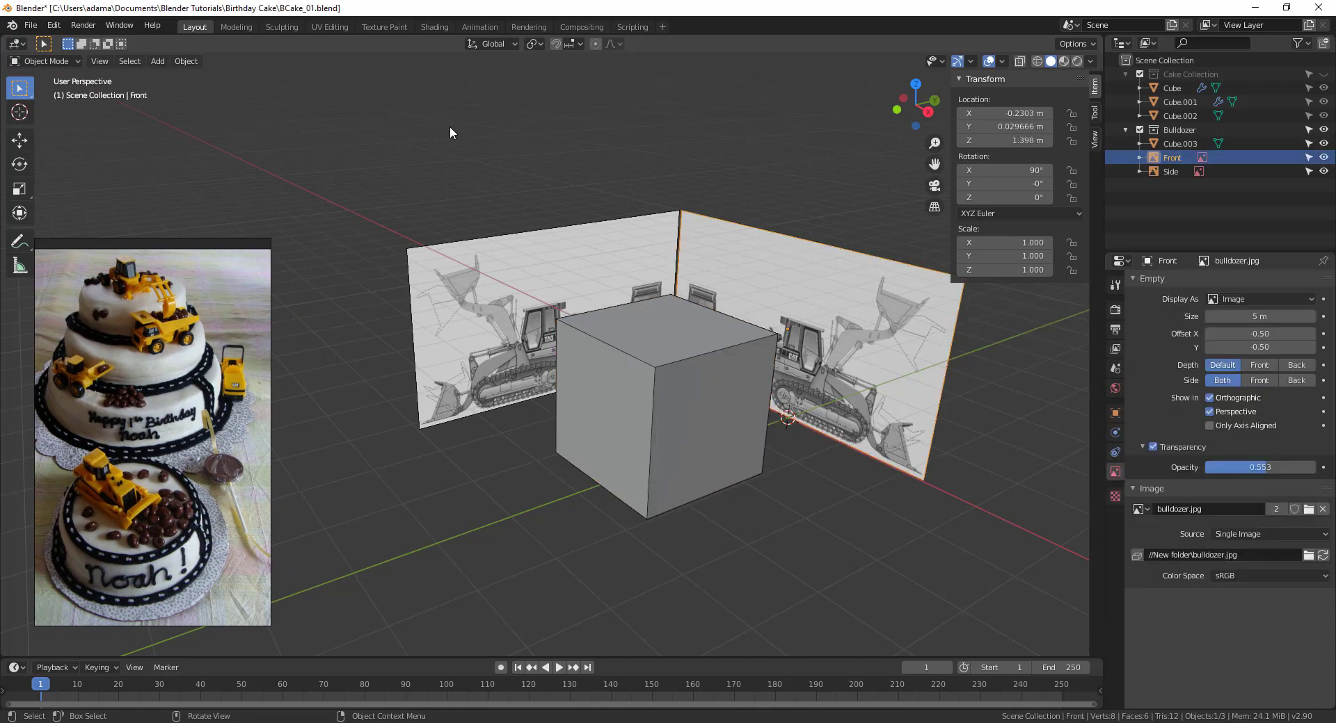
click(546, 285)
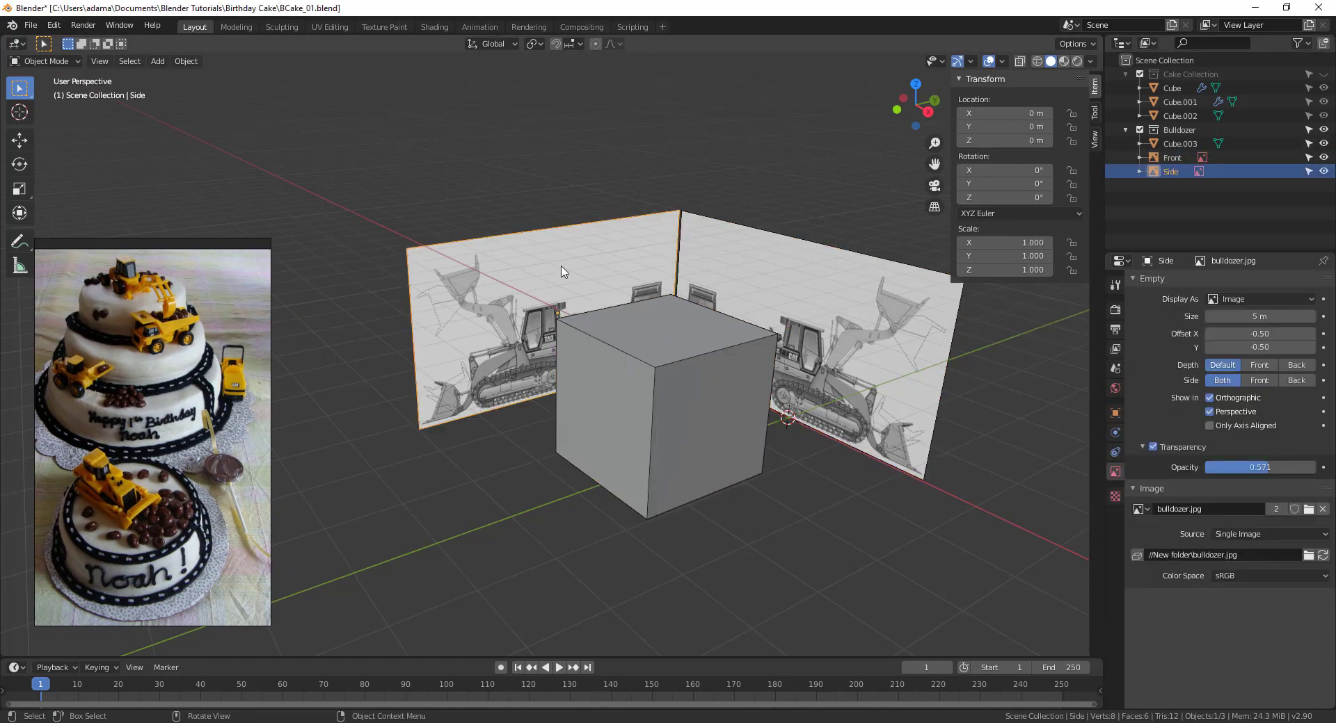
middle_drag(476, 311, 490, 432)
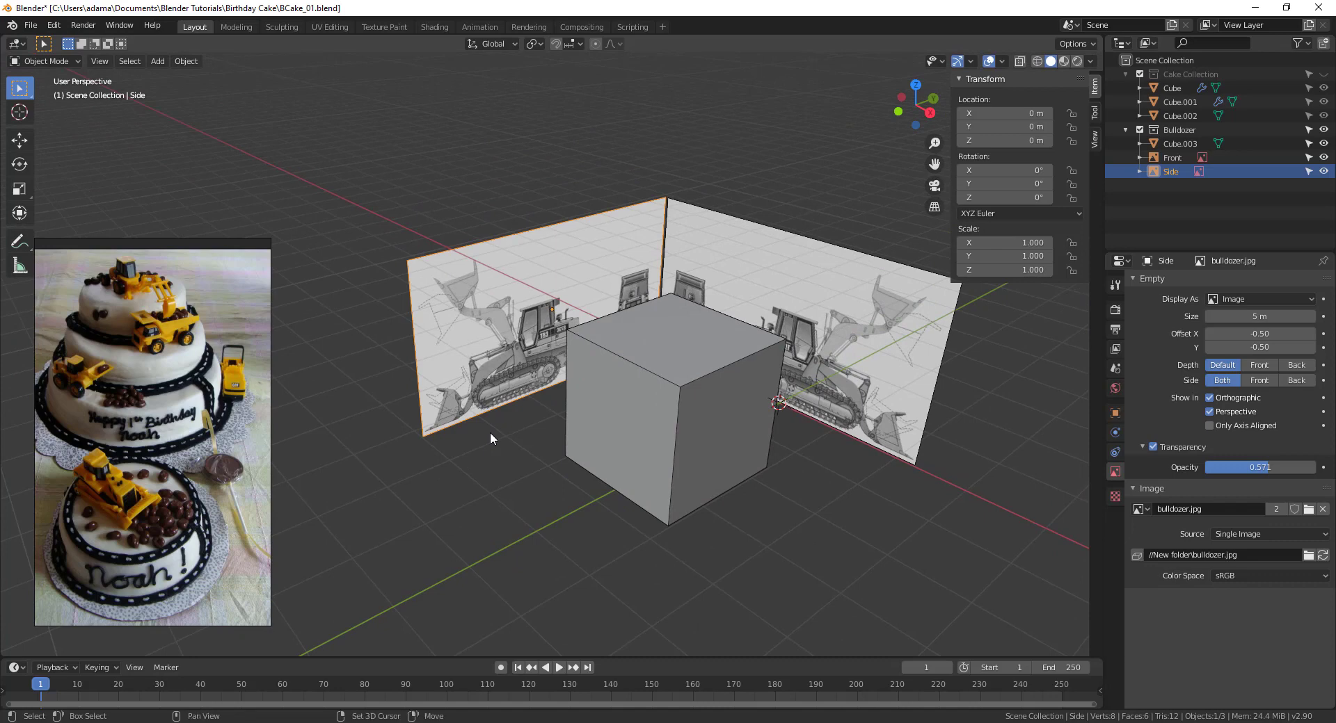
key(shift+a)
key(Escape)
key(ctrl+a)
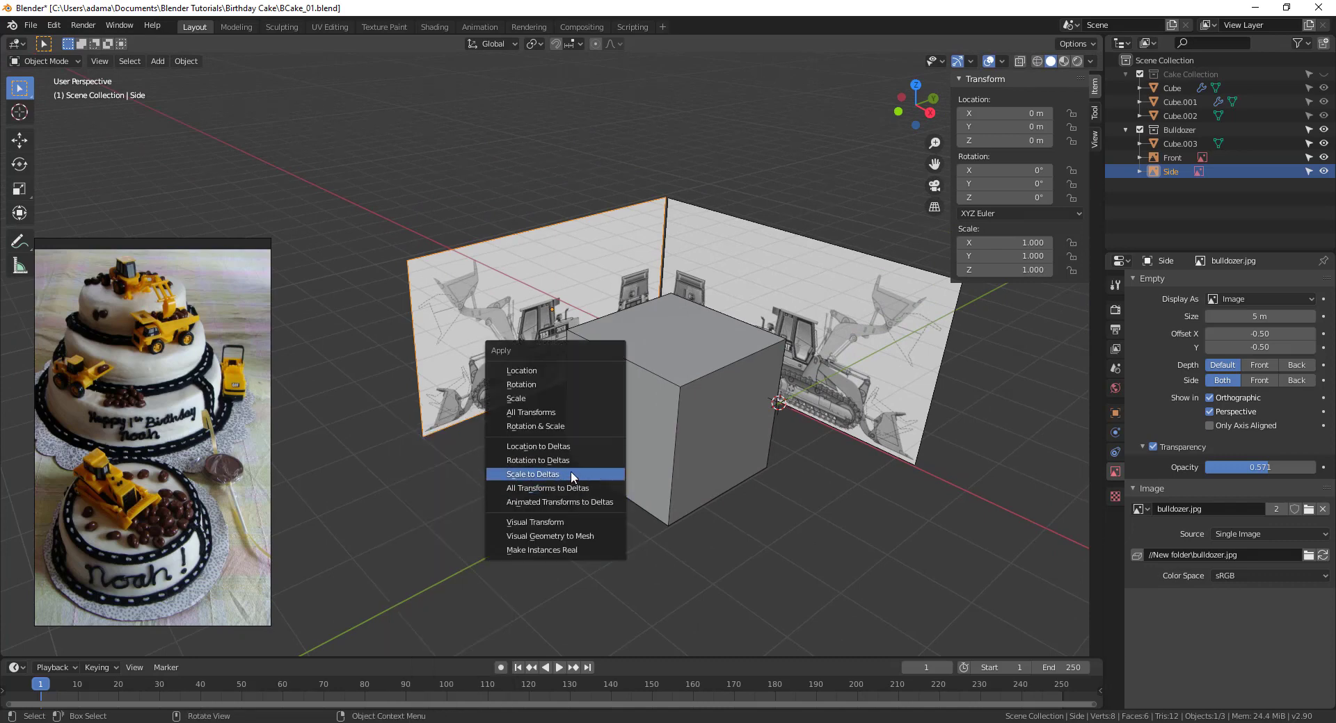
click(569, 485)
Apply All Transforms to Deltas to the Front reference image and make both reference images unselectable in the viewport.
click(838, 286)
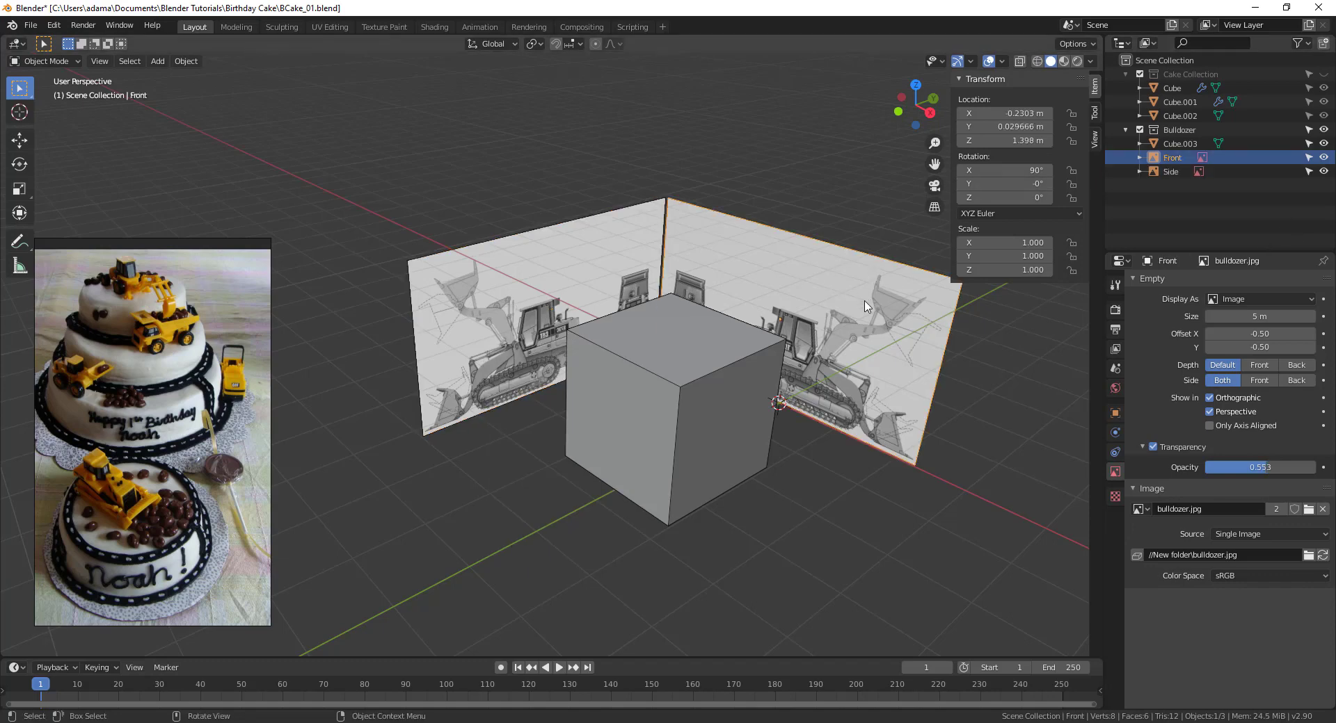
key(ctrl+a)
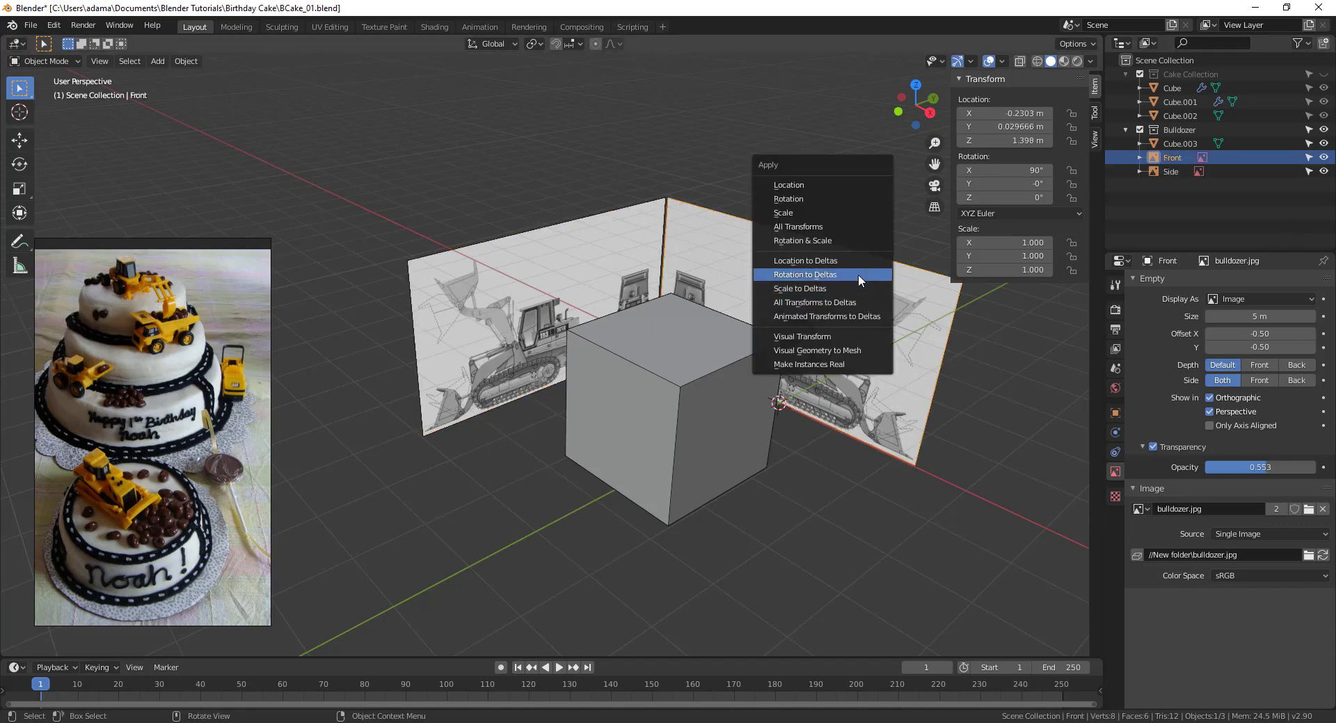
click(849, 304)
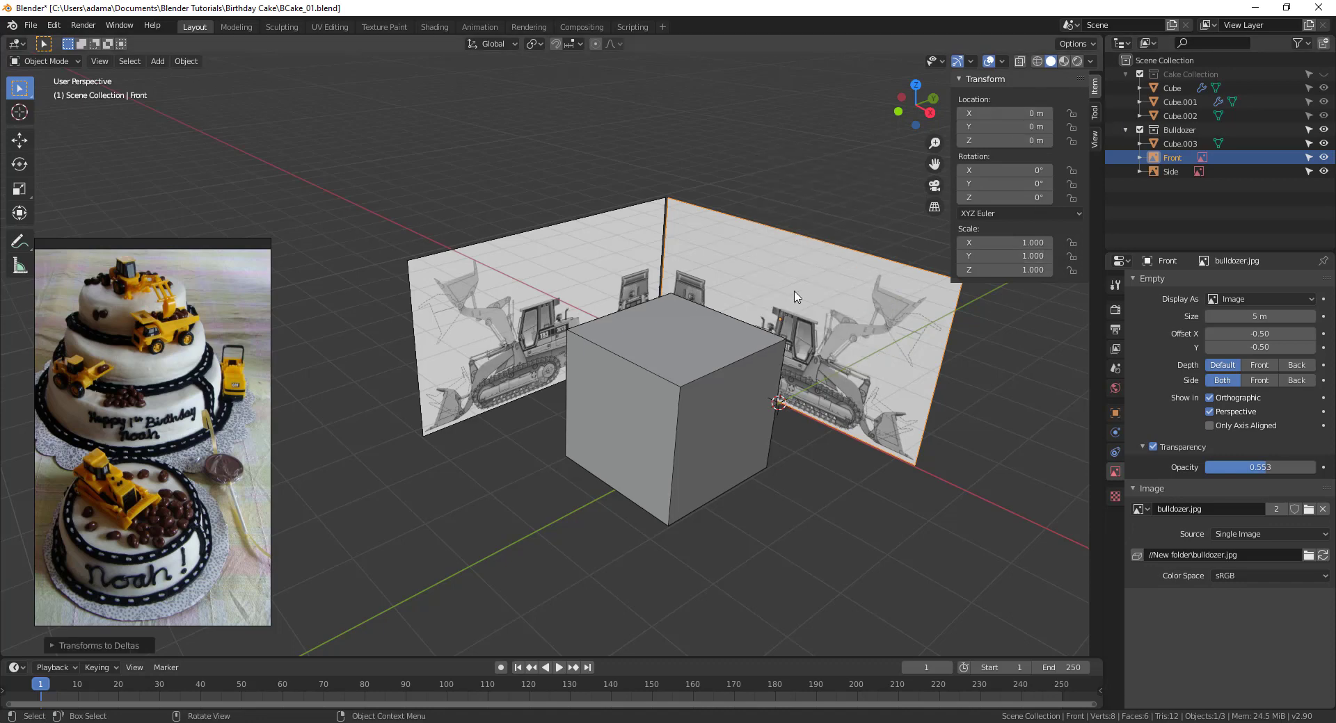
drag(1308, 171, 1309, 157)
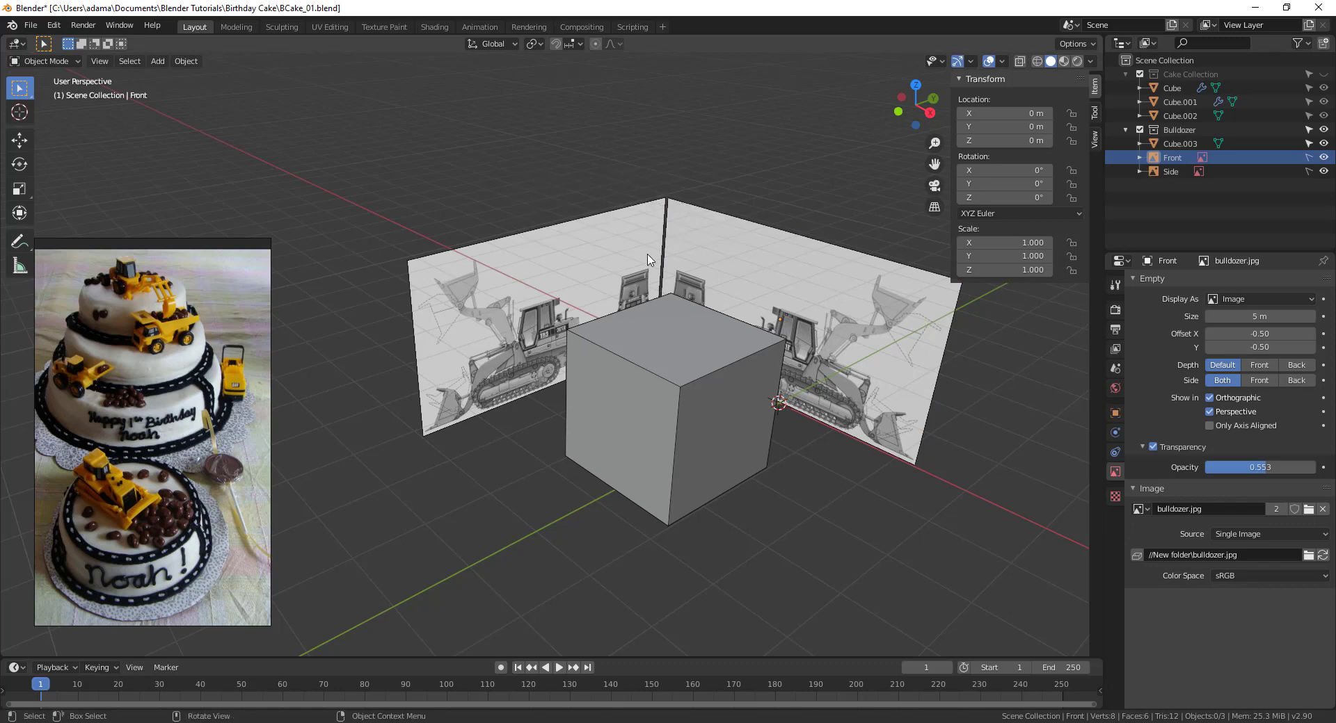
Select the cube in front of the references and show it with X-ray in the right orthographic view.
middle_drag(628, 264, 626, 298)
click(682, 388)
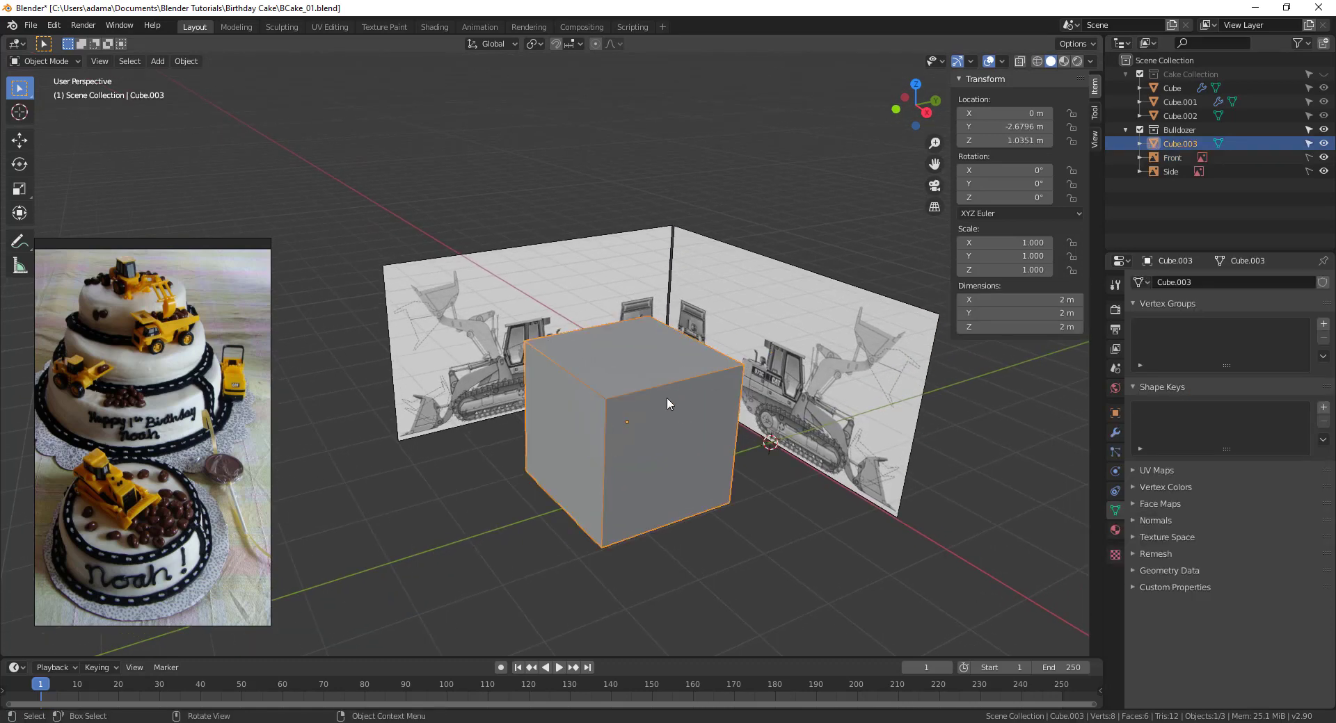
middle_drag(666, 398, 539, 392)
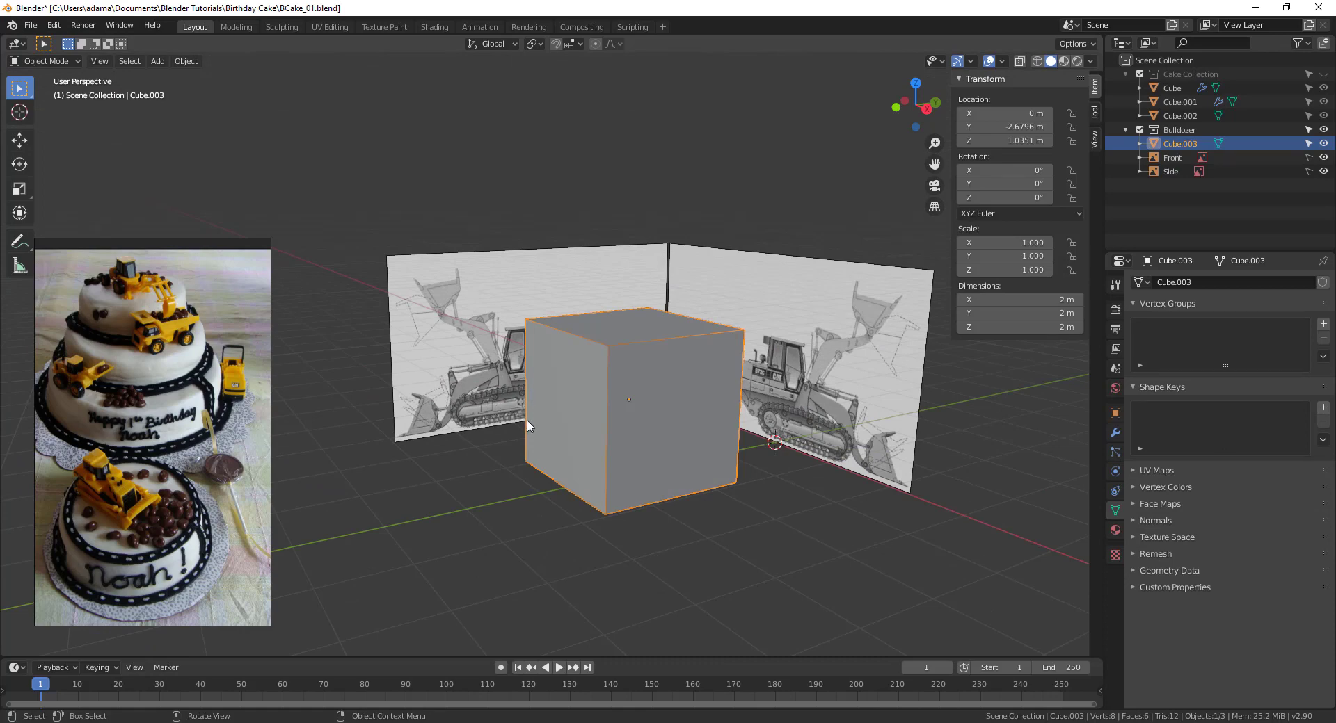
key(KP_3)
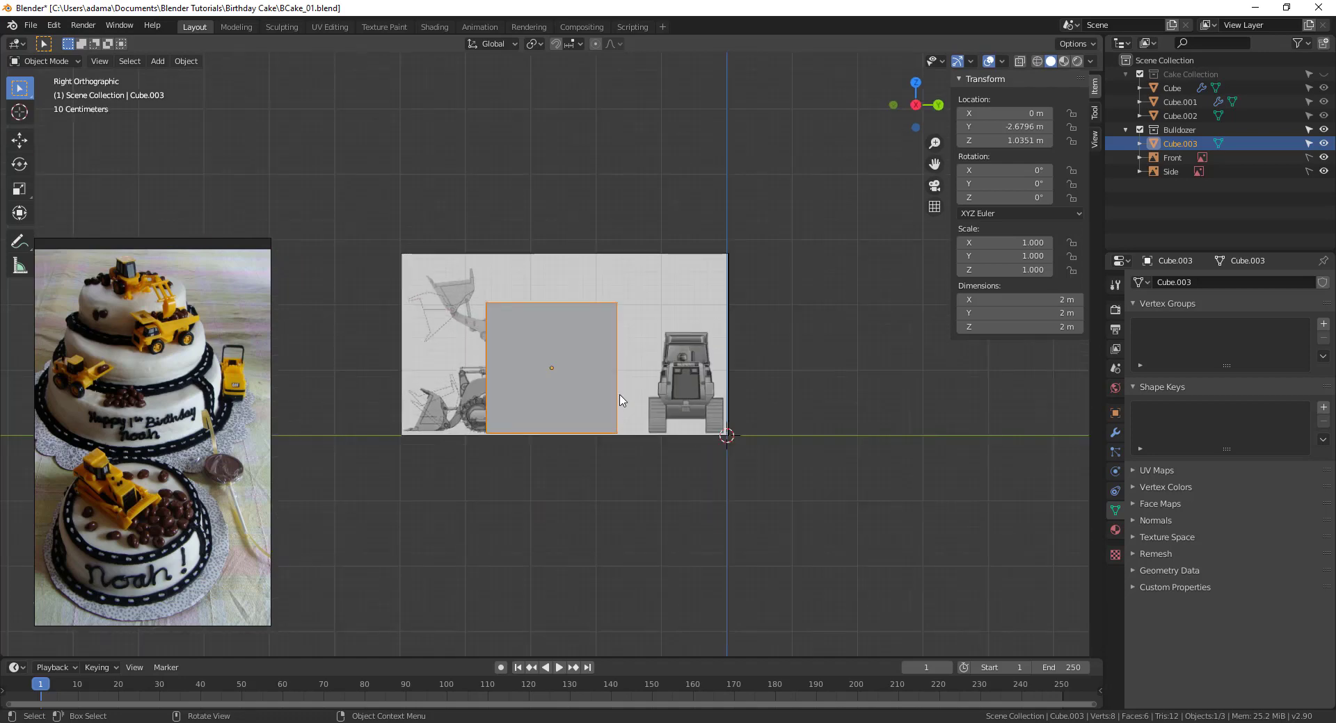
click(1020, 62)
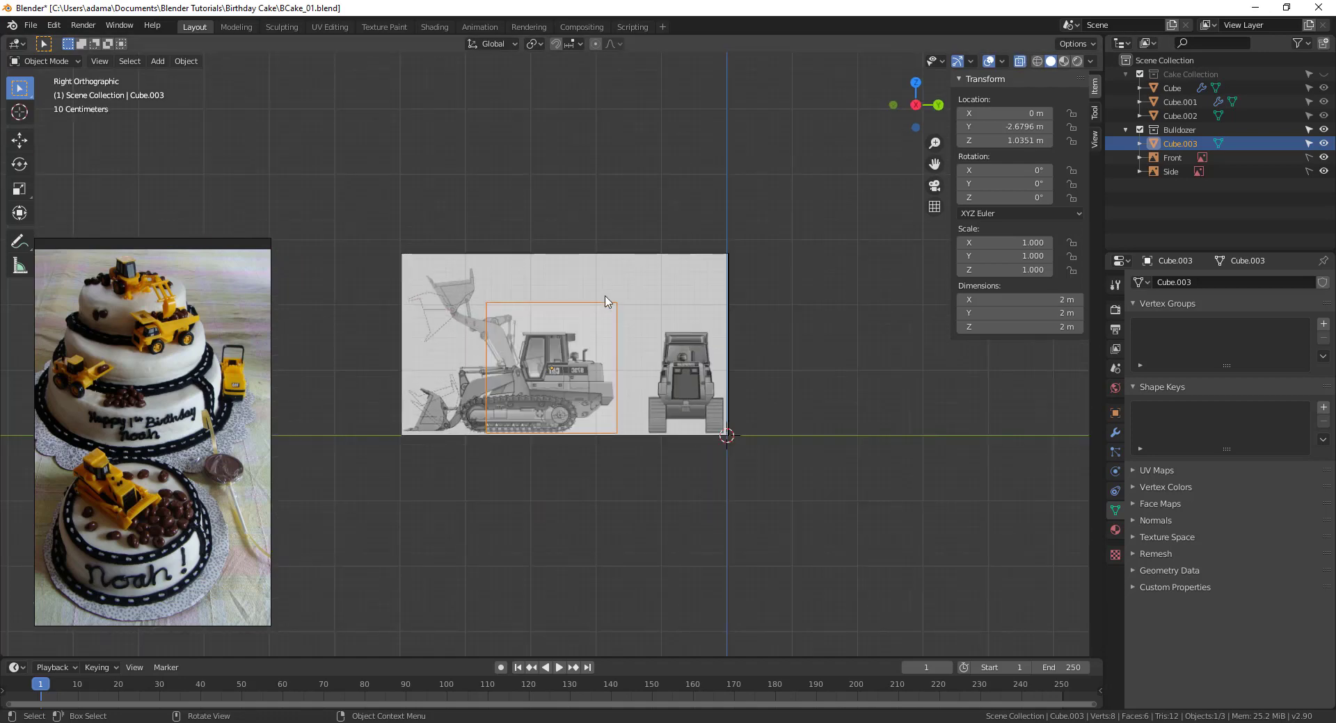
Scale the cube down to about 0.36 and move it over the bulldozer's cab, keeping its X location at 0.
scroll(711, 350, up, 5)
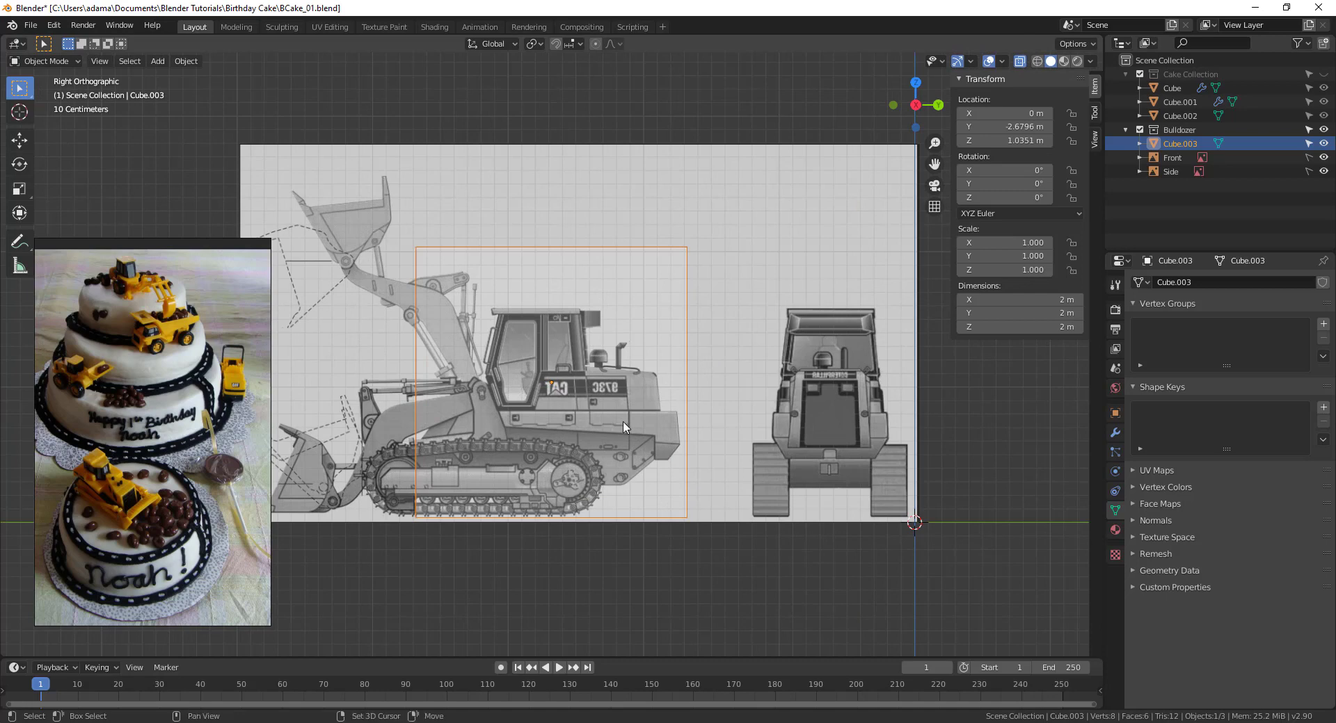
shift+middle_drag(711, 350, 812, 345)
key(s)
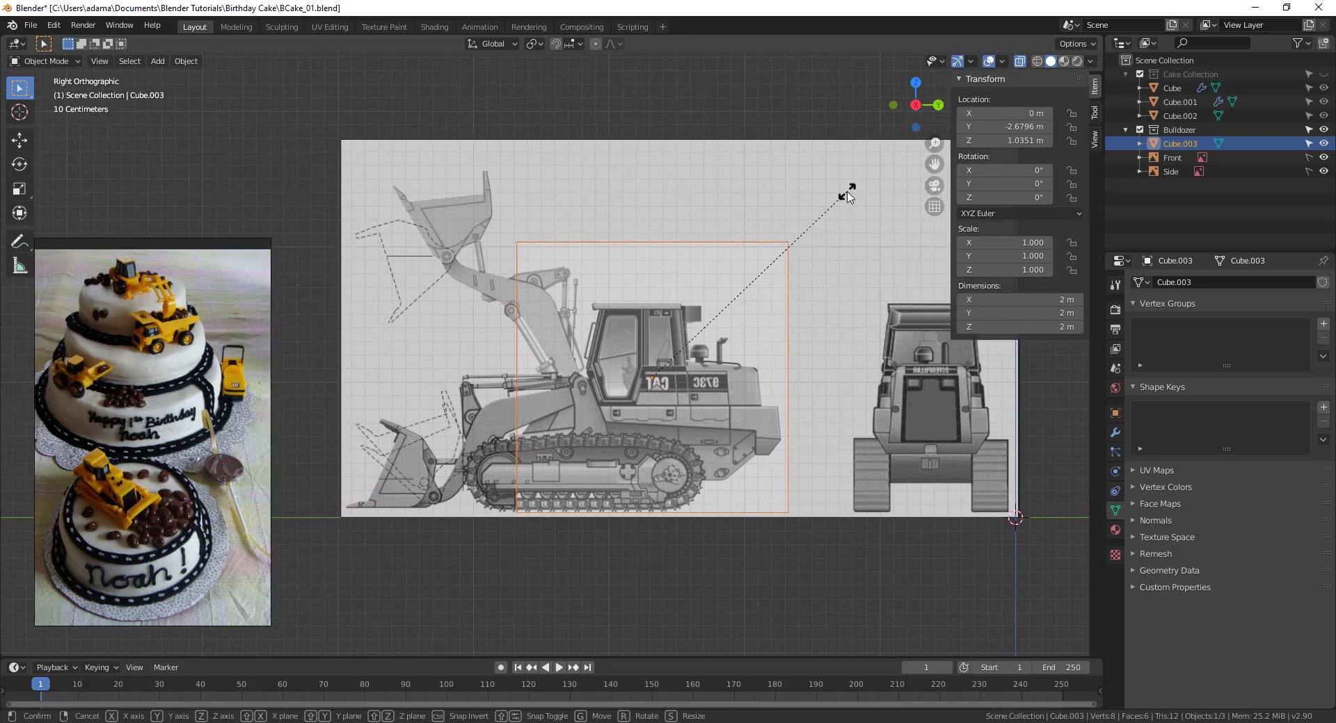
click(718, 308)
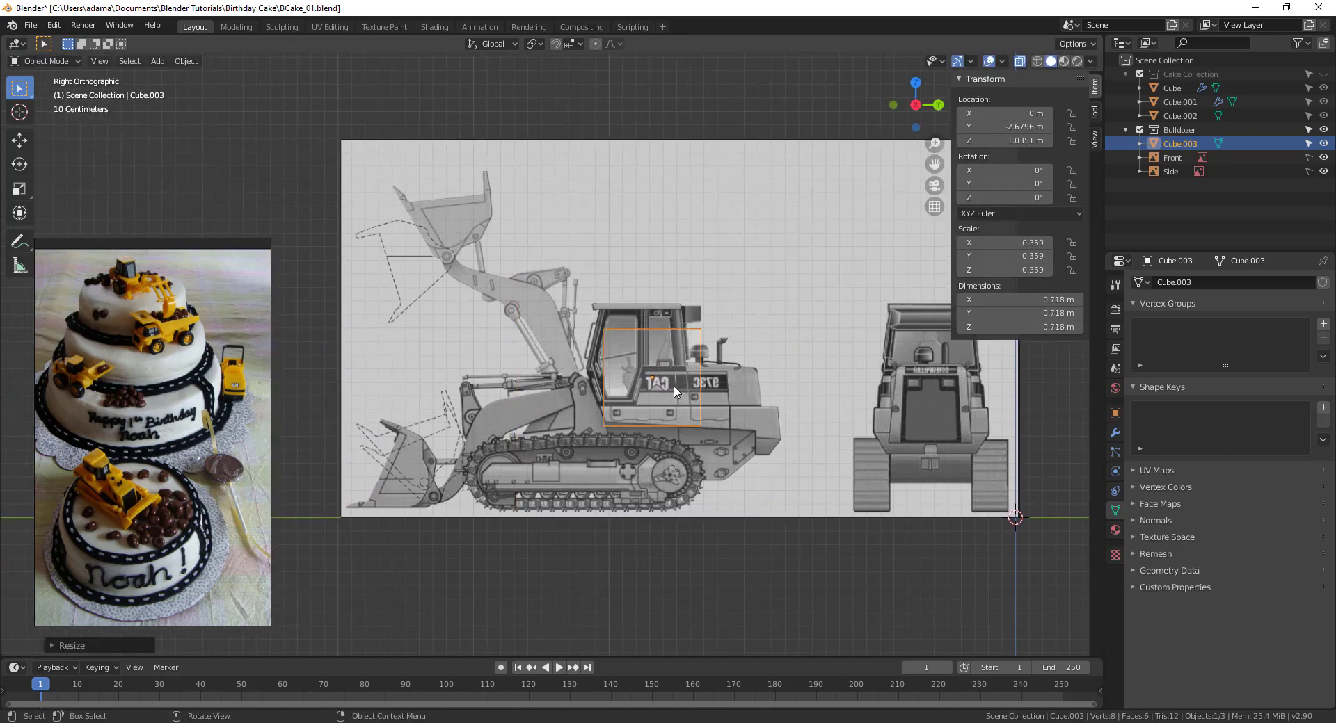
key(g)
click(670, 368)
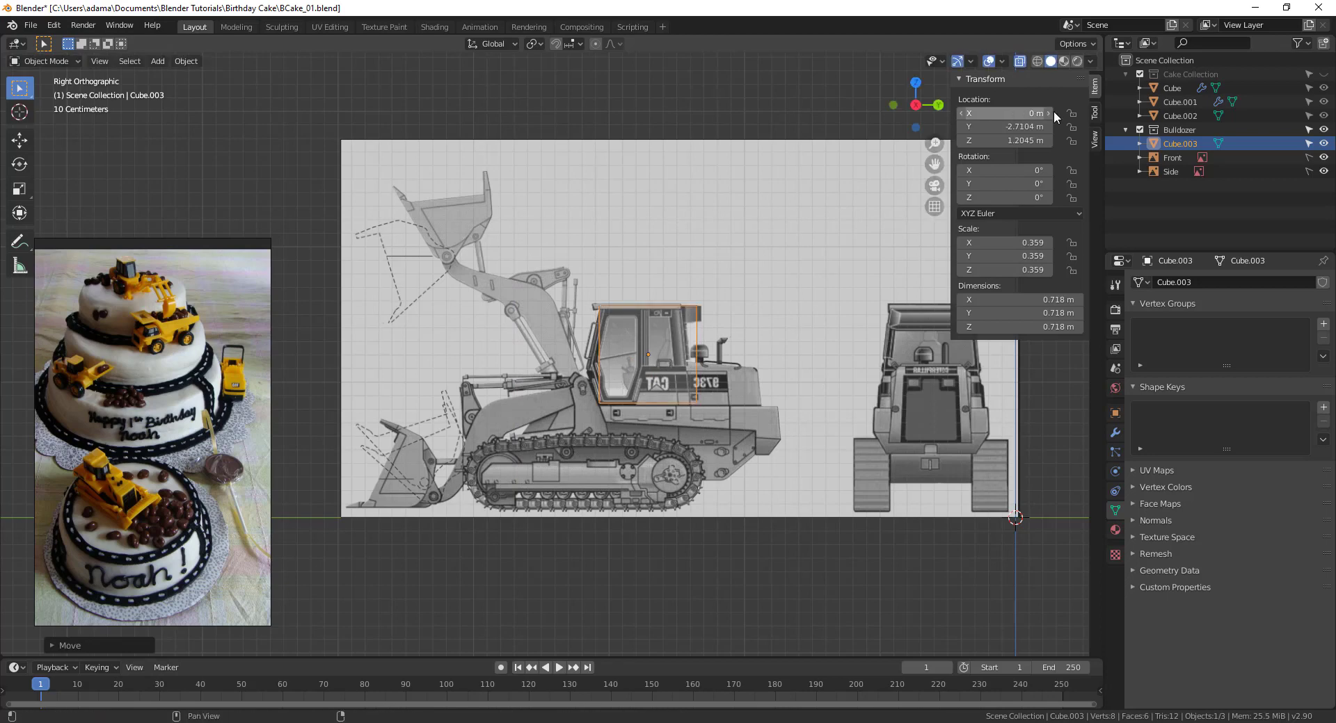
key(BackSpace)
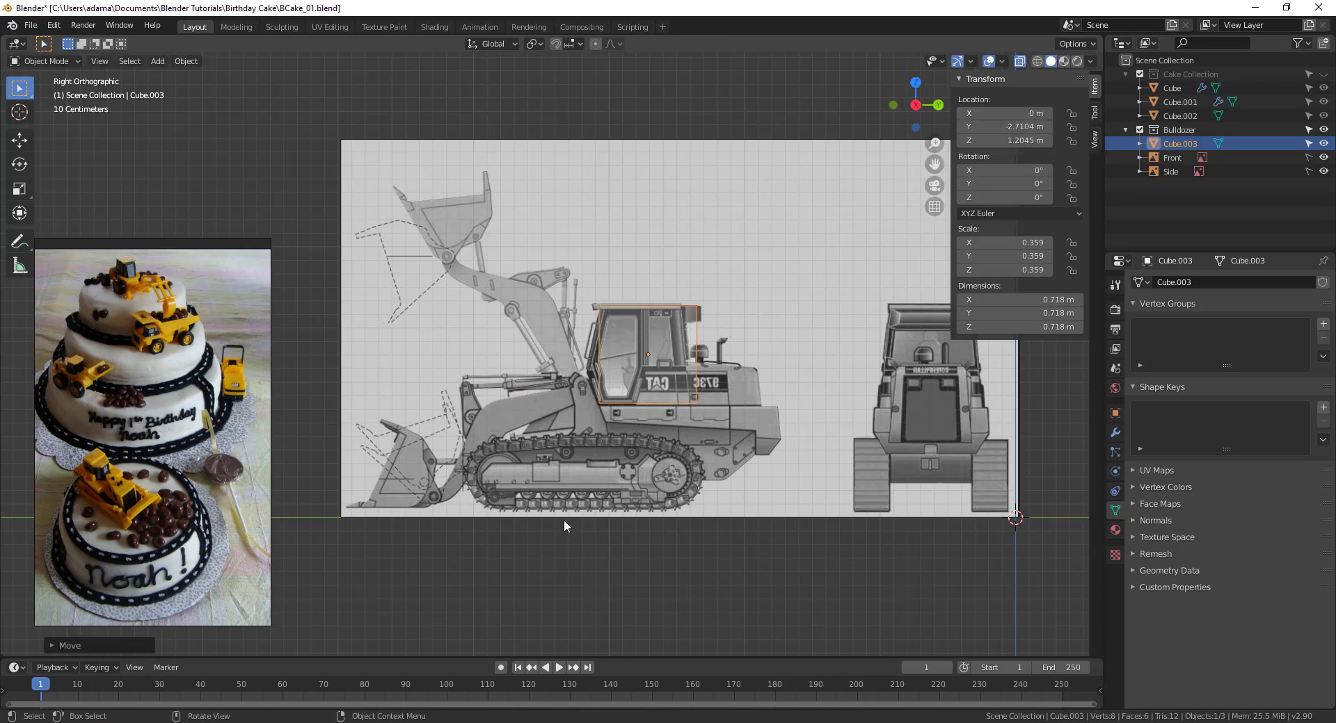
Refine the cube's fit to the cab by scaling it to about 0.318 and moving it to about Y -2.76 m, Z 1.18 m.
scroll(692, 318, up, 1)
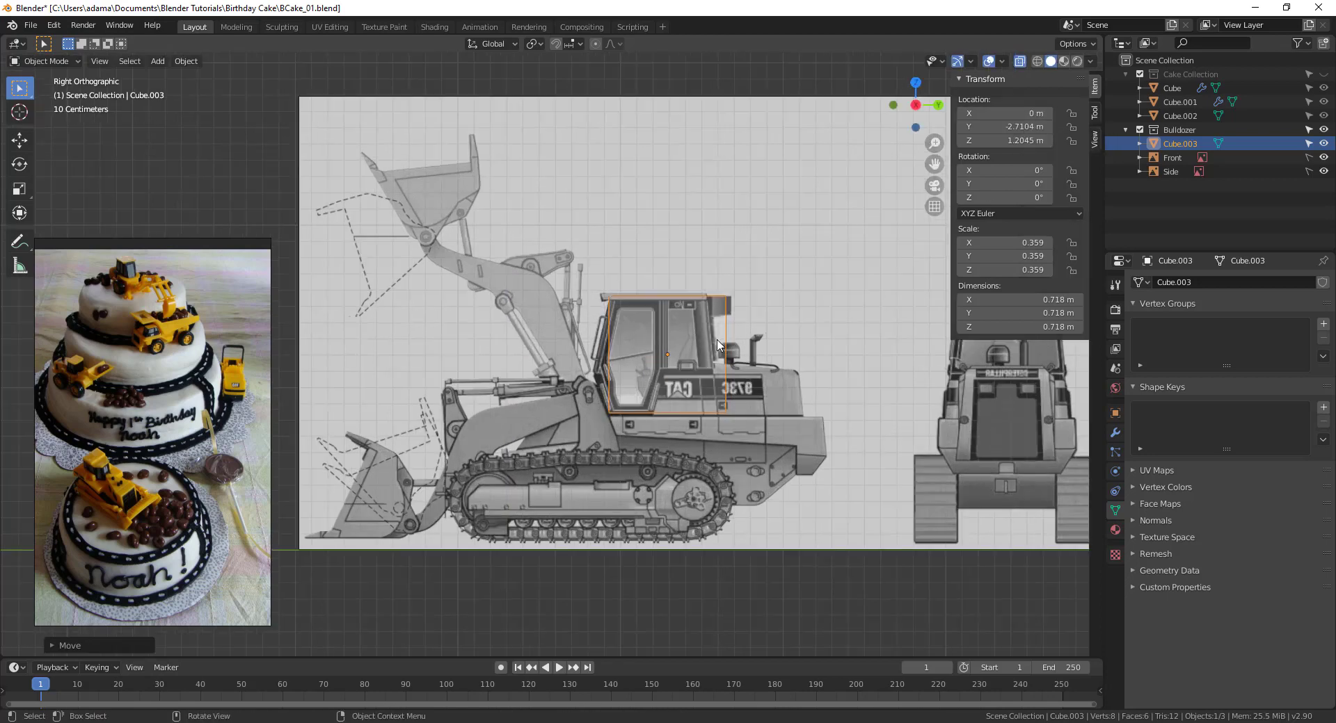
scroll(717, 345, up, 1)
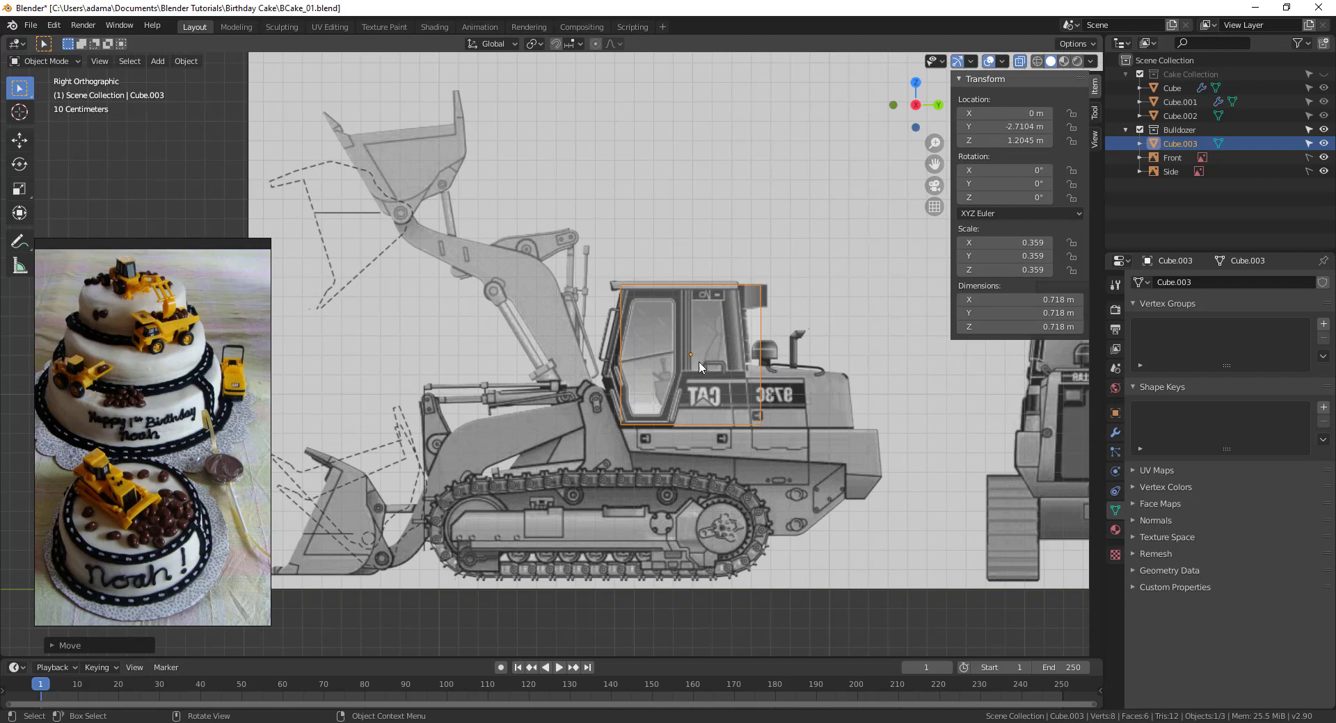
key(g)
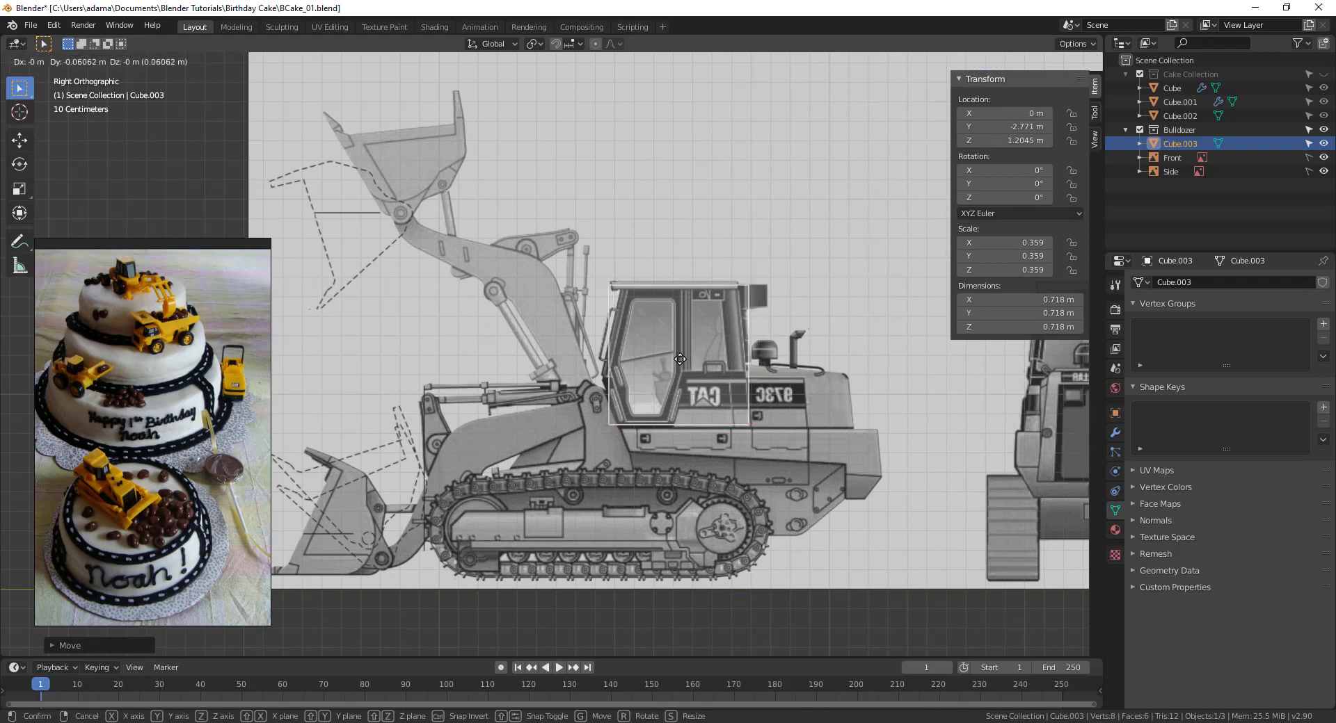
click(682, 359)
key(s)
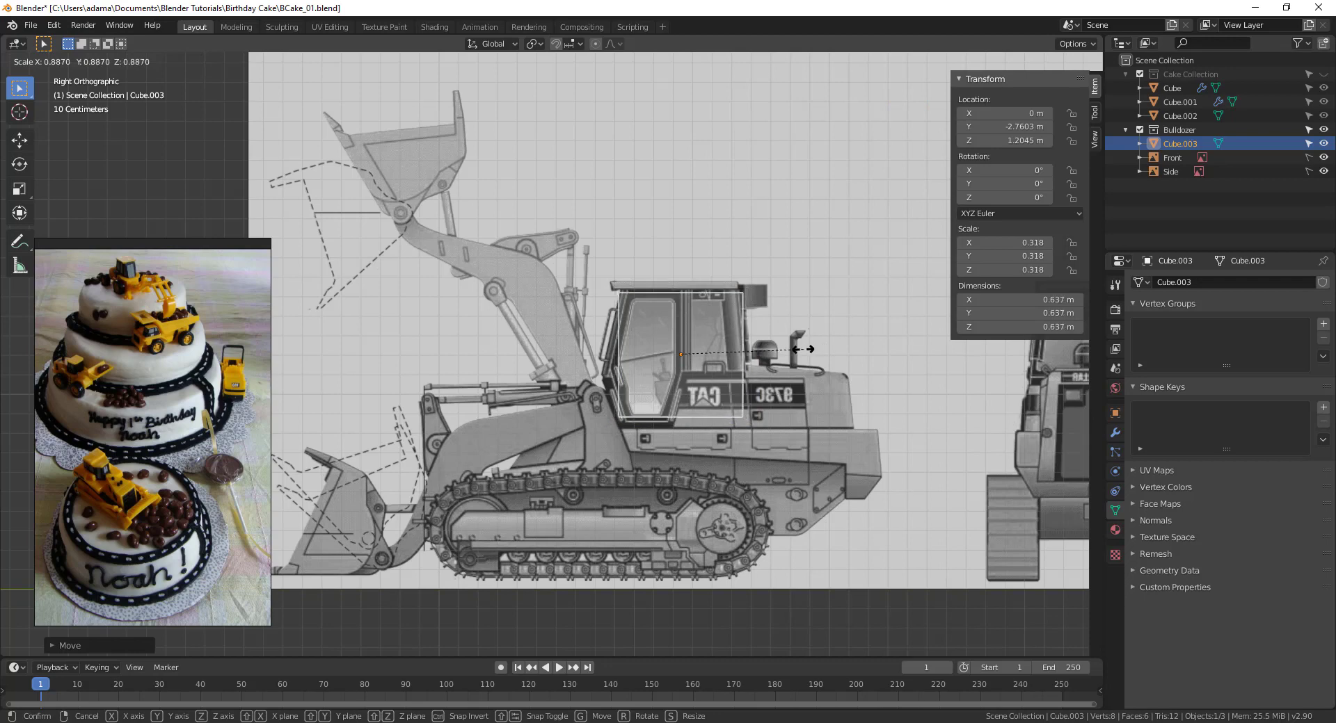
click(709, 363)
key(g)
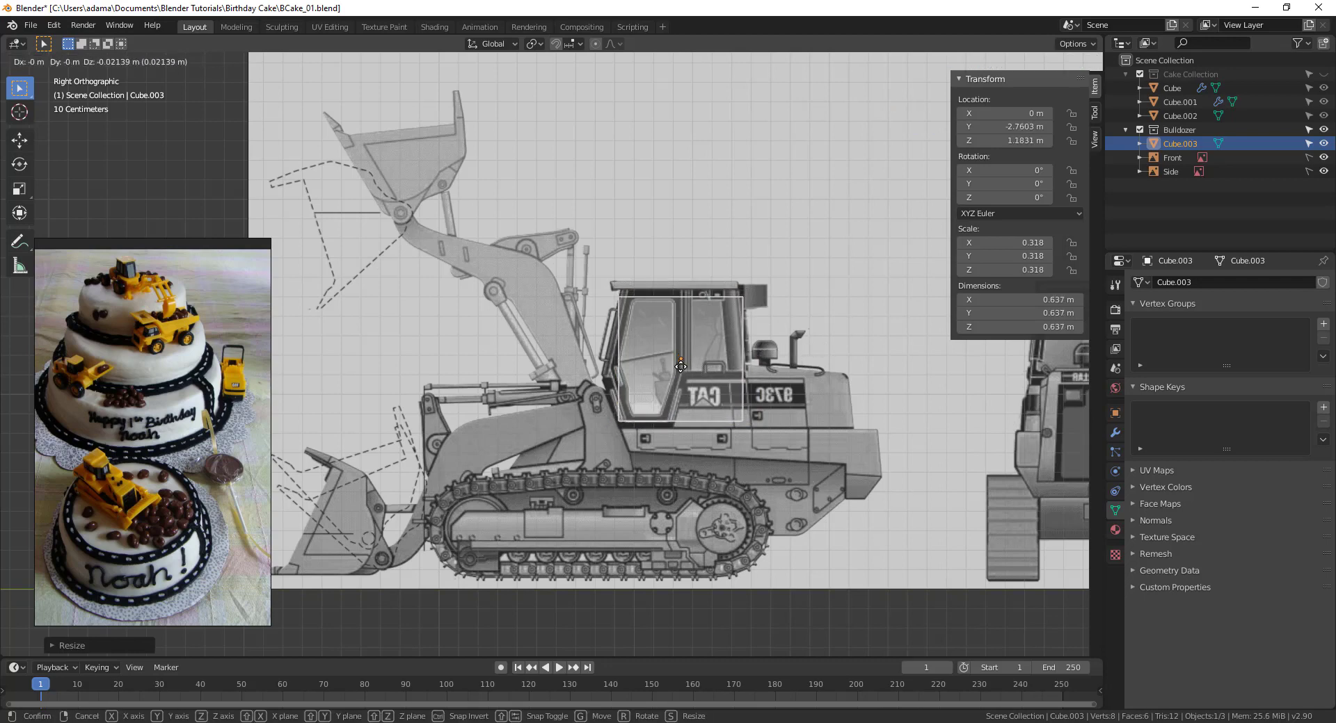
click(681, 367)
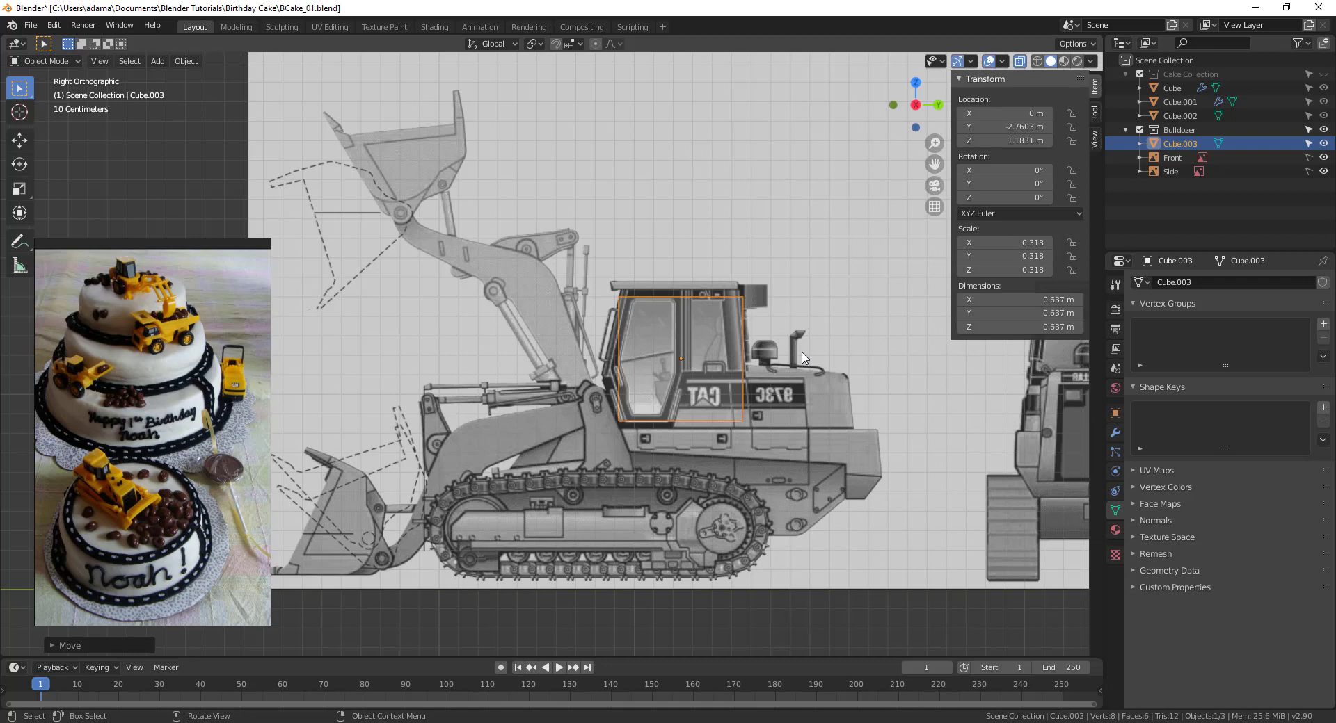
Stretch the cab cube along Z to a height of about 0.717 m.
key(s)
key(z)
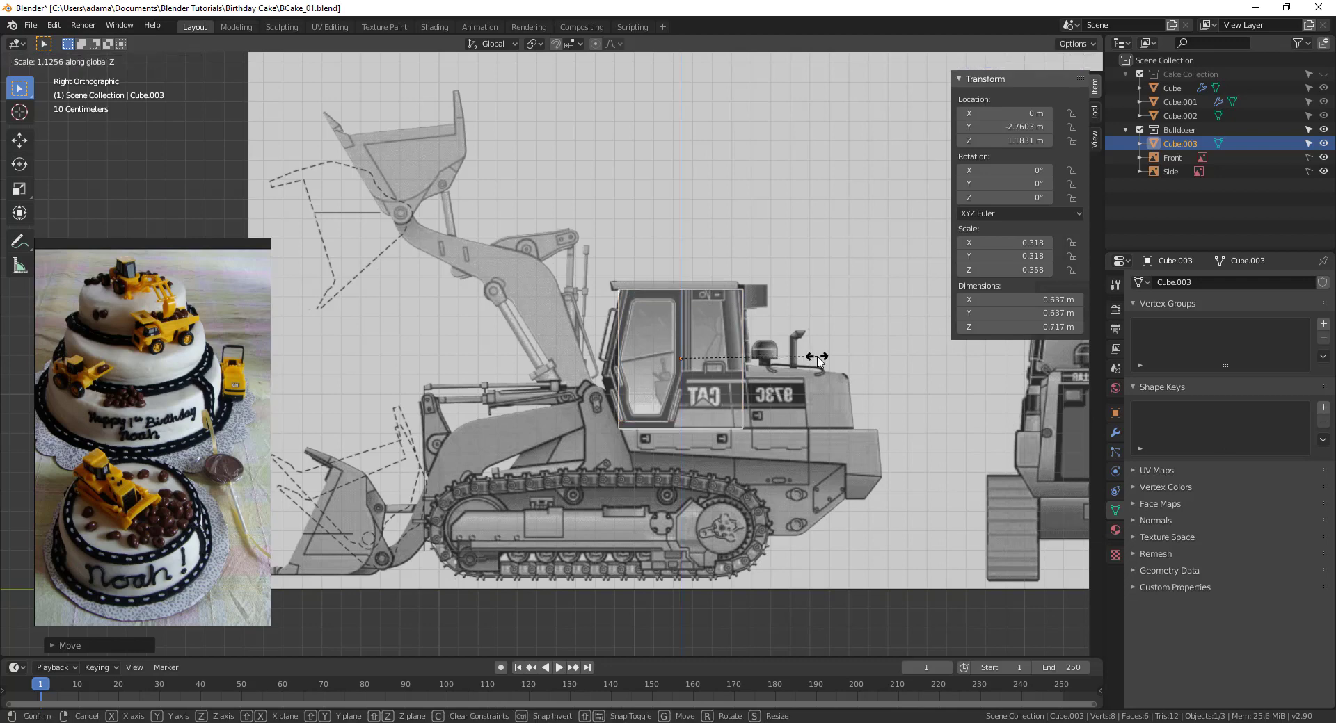
click(818, 361)
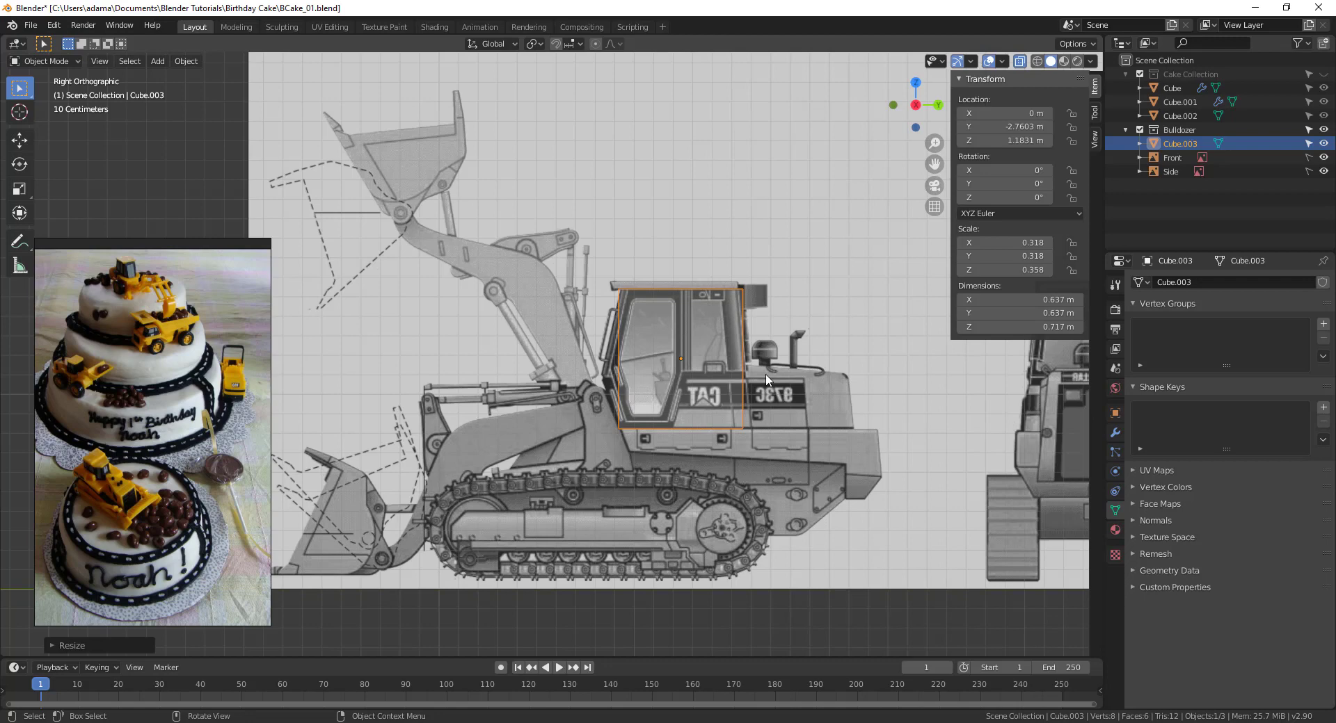
Duplicate the cab cube above the cab and flatten the copy along Z into a thin roof slab.
key(shift+d)
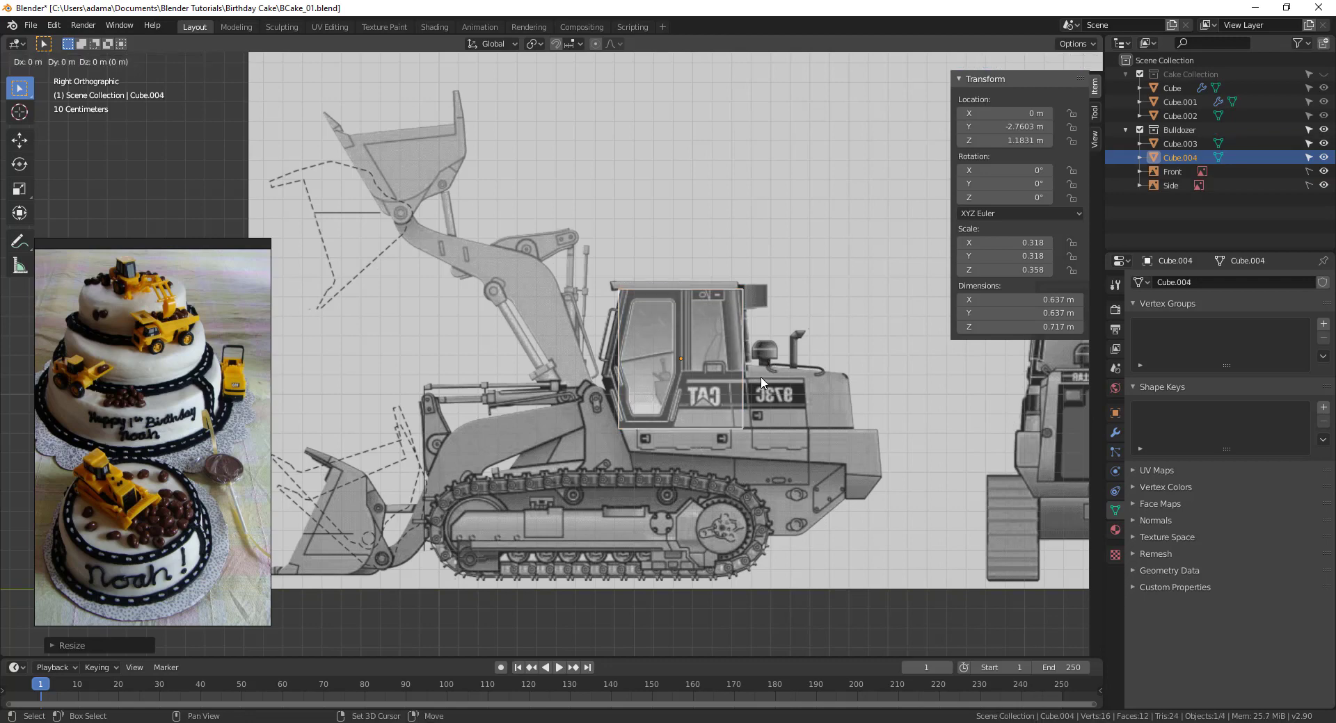
click(761, 273)
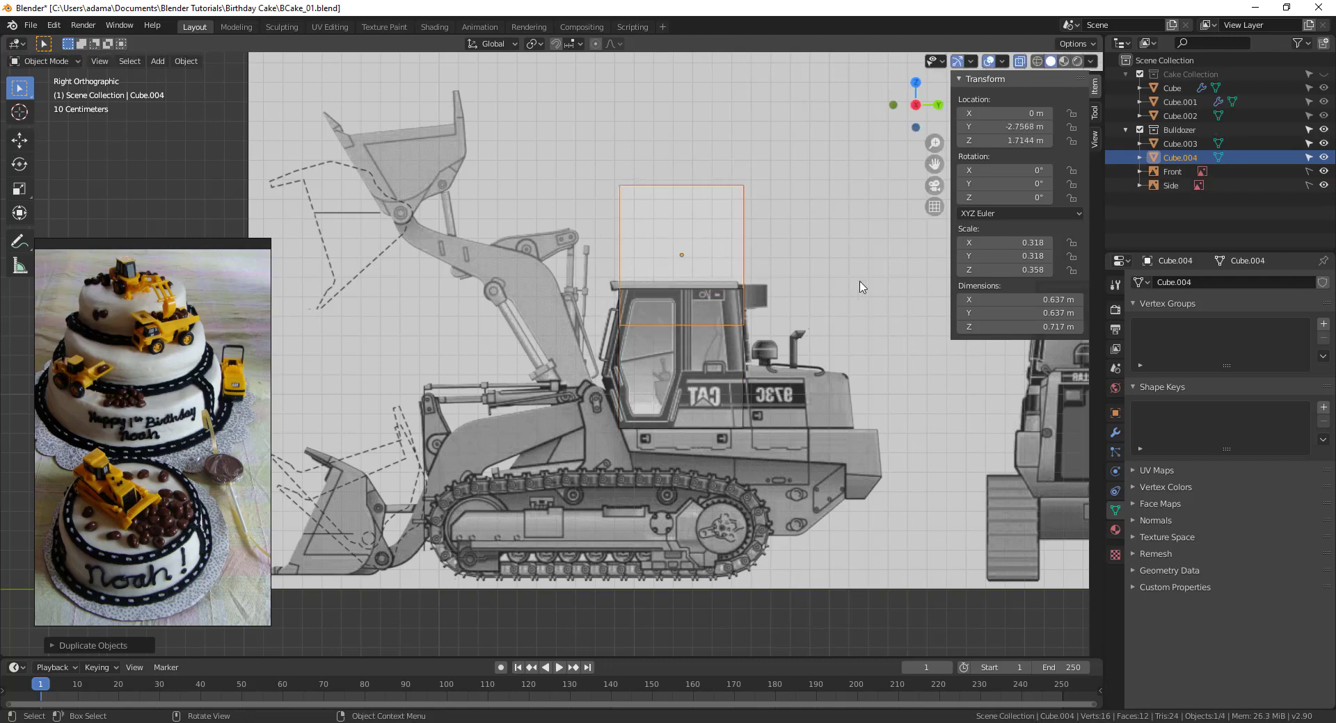
key(s)
key(z)
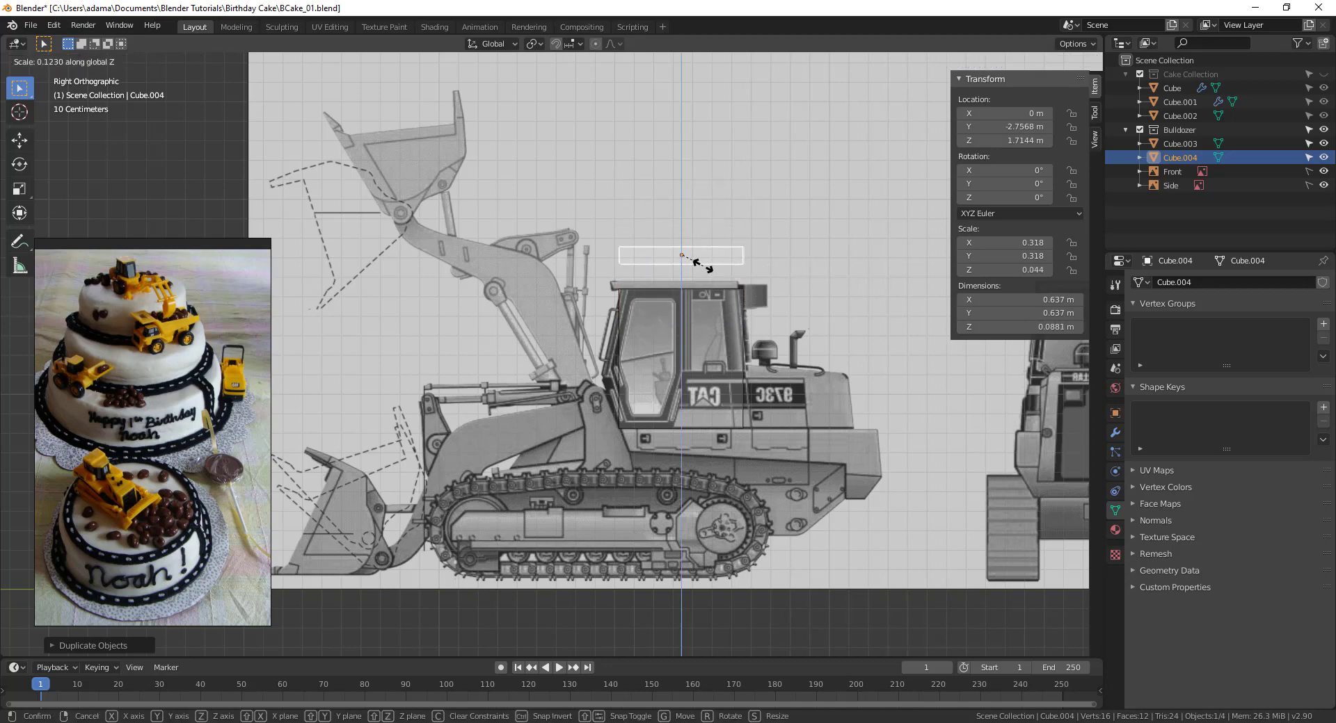
click(693, 263)
Enlarge the roof slab to about 0.81 m wide and lower it along Z onto the cab at about 1.57 m.
key(s)
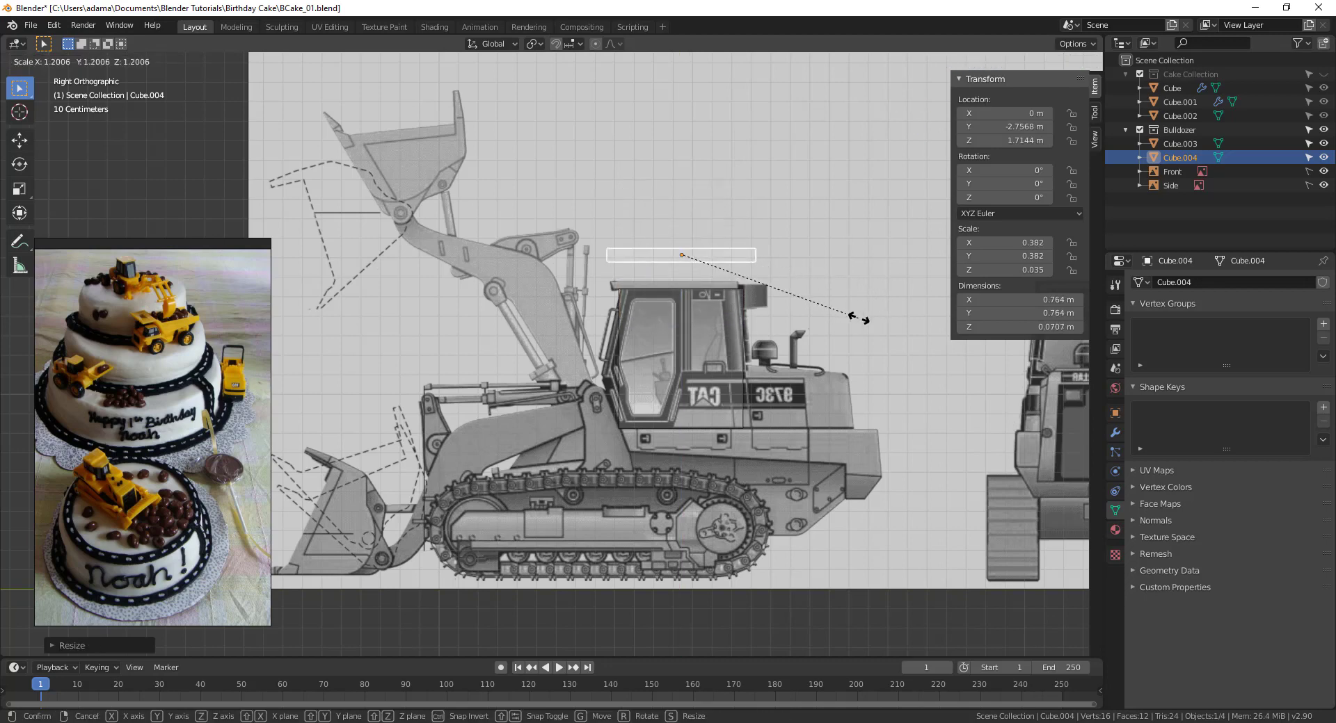
click(864, 320)
key(g)
key(z)
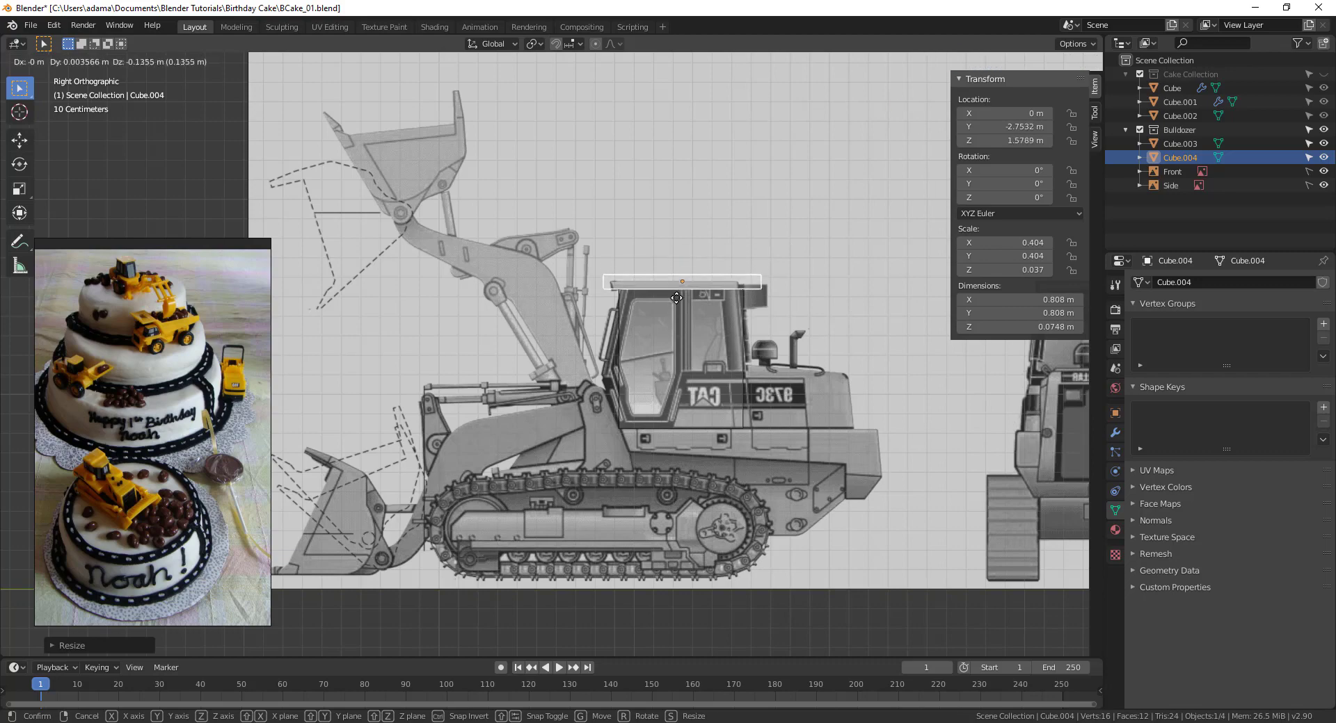
click(604, 374)
Turn off X-ray in a perspective view and raise the roof slab along Z to about 1.94 m with the Move tool.
middle_drag(603, 373, 840, 477)
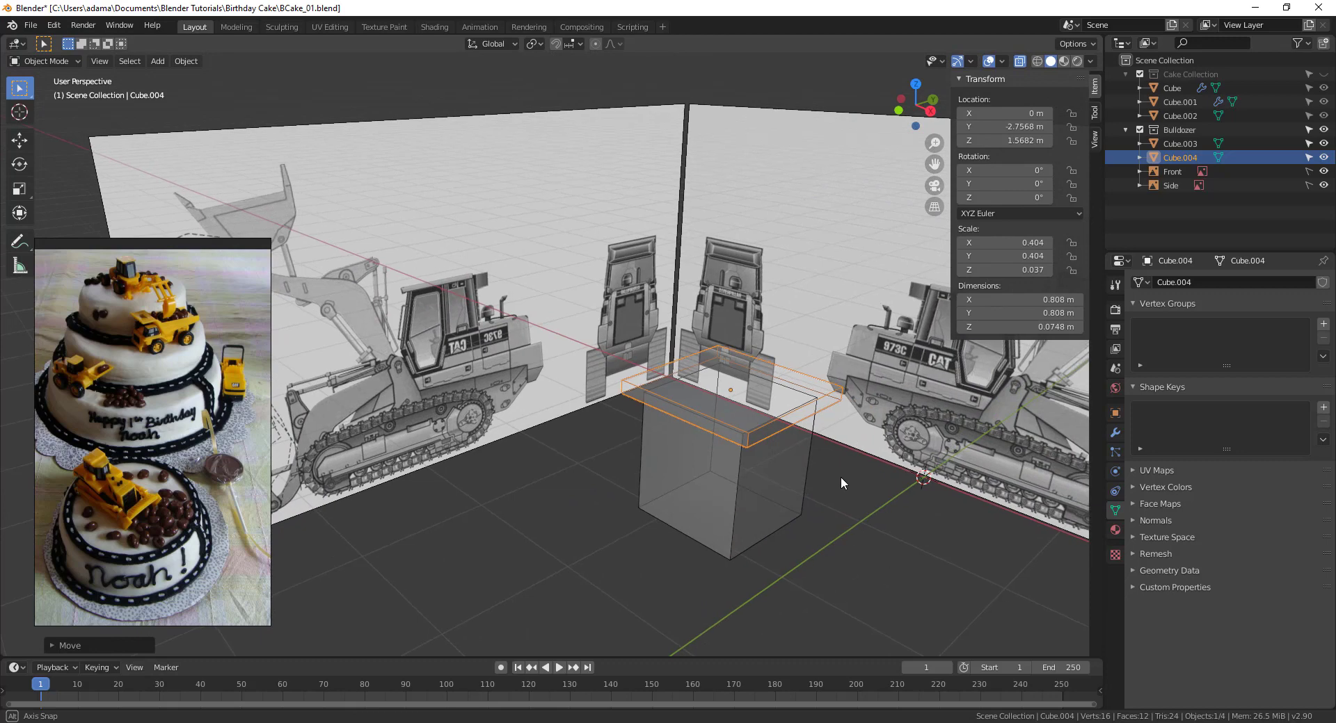
click(25, 140)
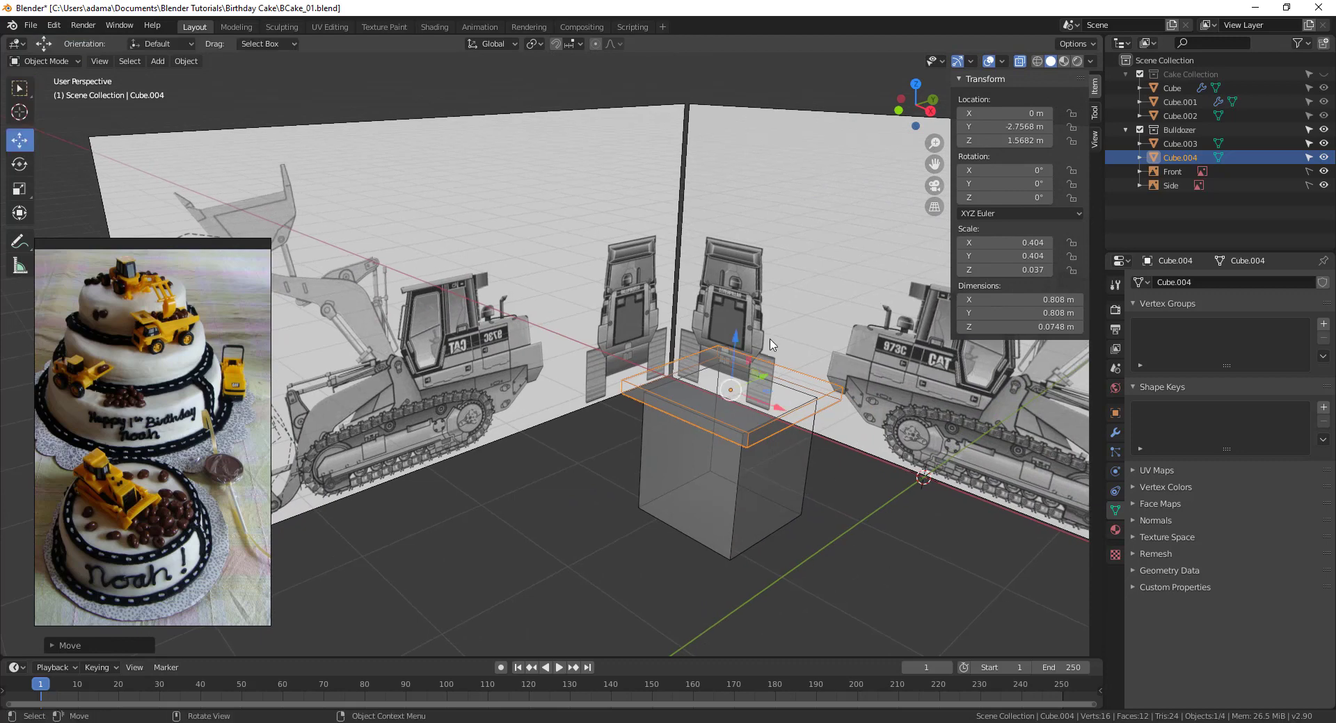
click(1019, 62)
drag(735, 342, 735, 281)
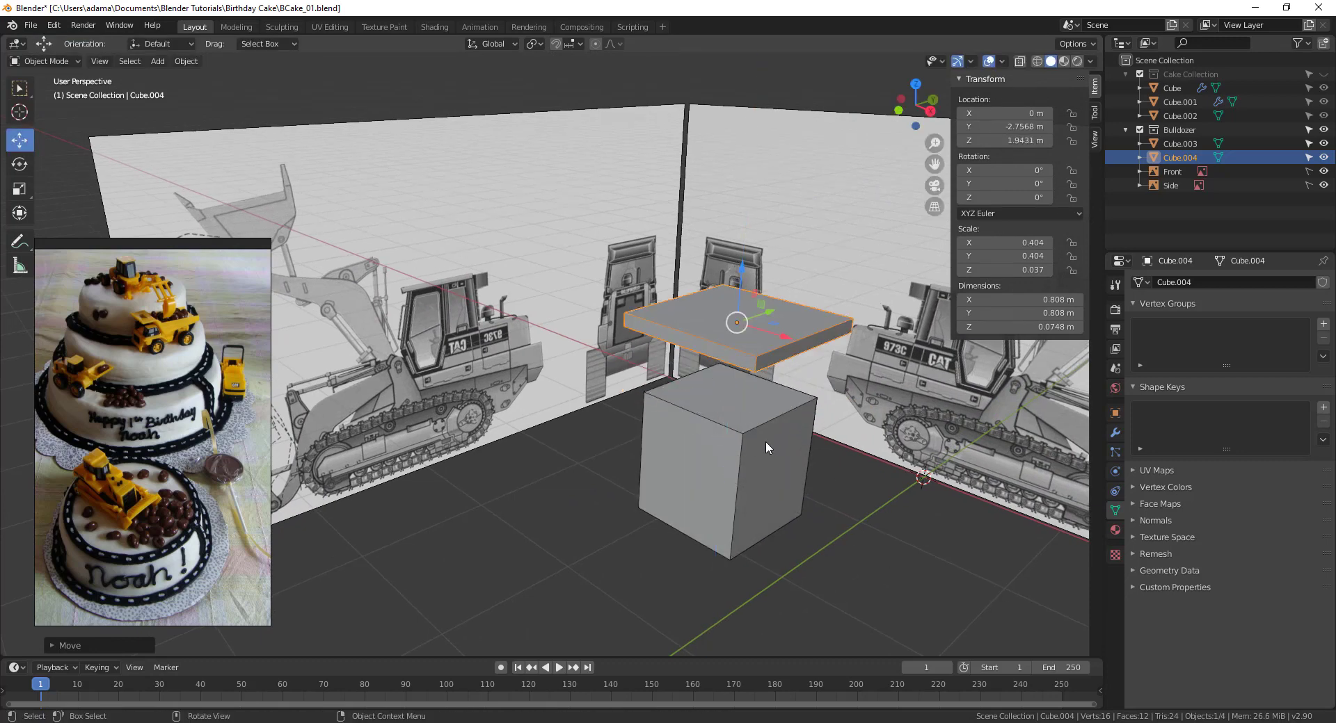
Delete the top face of the cab block in Edit Mode so the box is open upward.
click(742, 402)
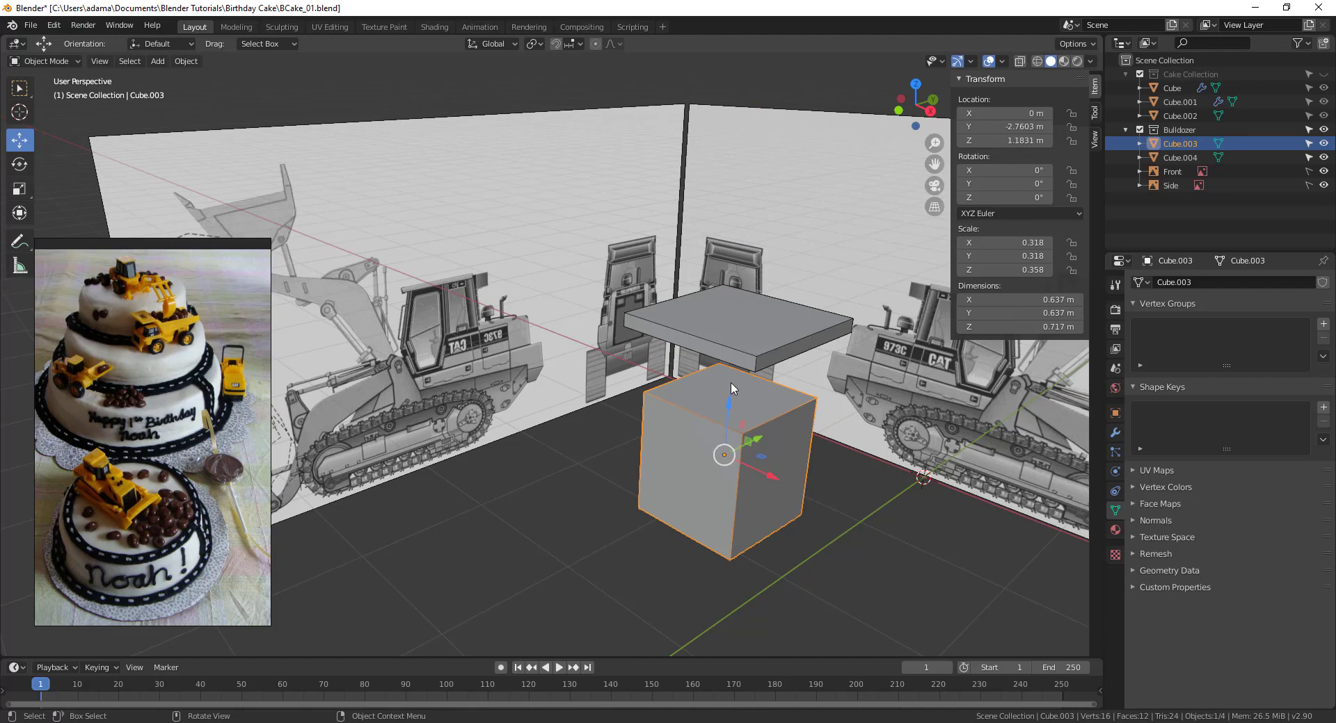
key(ctrl+Tab)
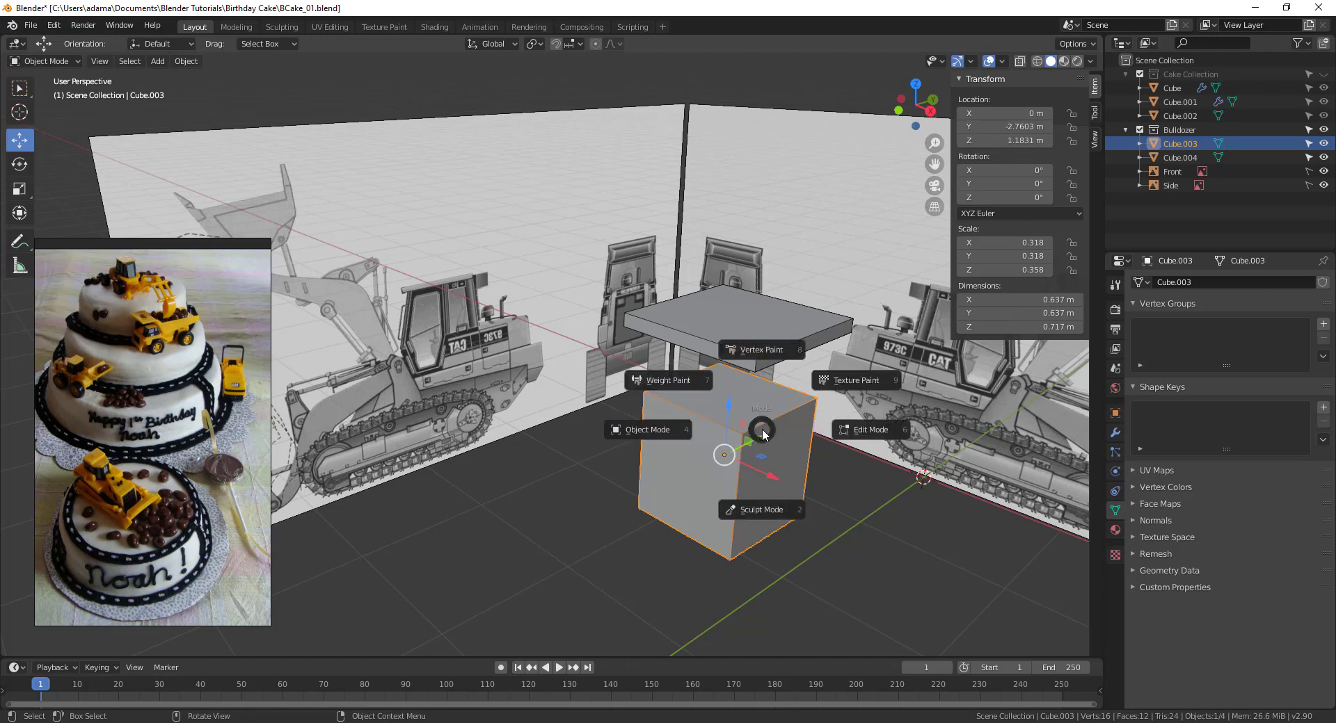
click(795, 427)
click(743, 405)
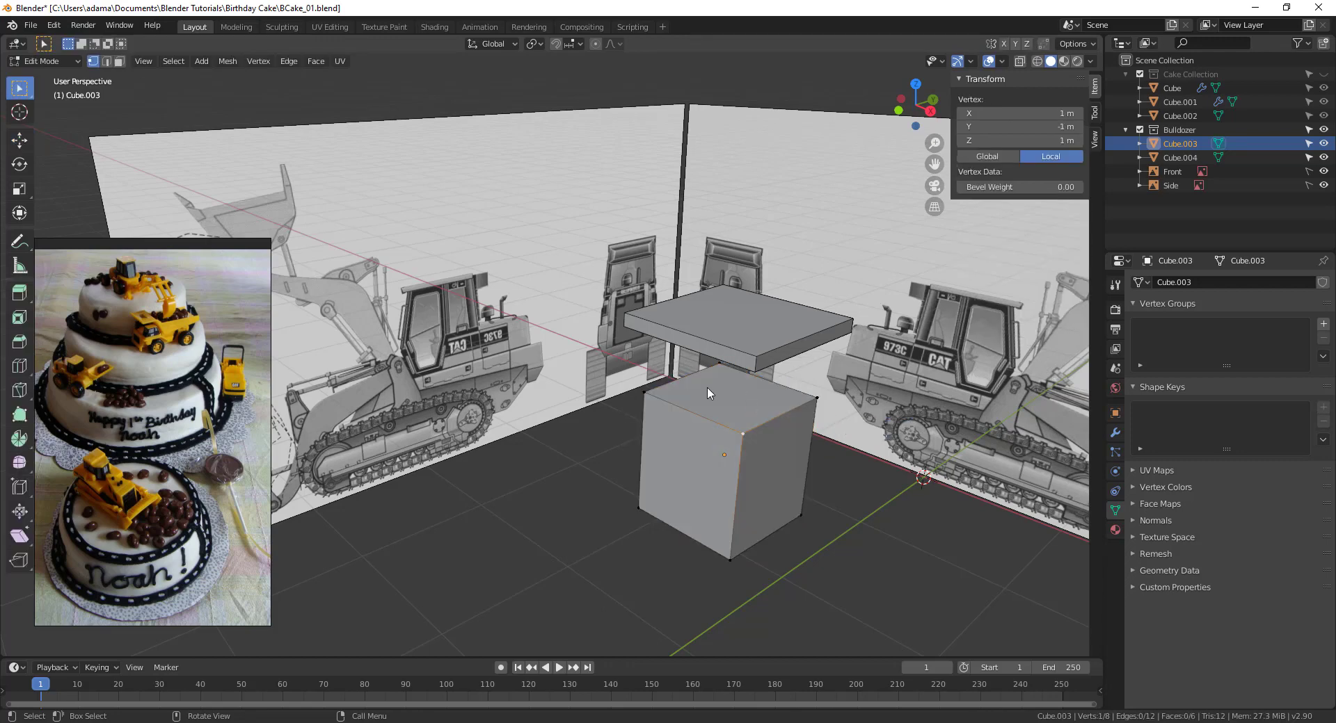
key(3)
click(729, 407)
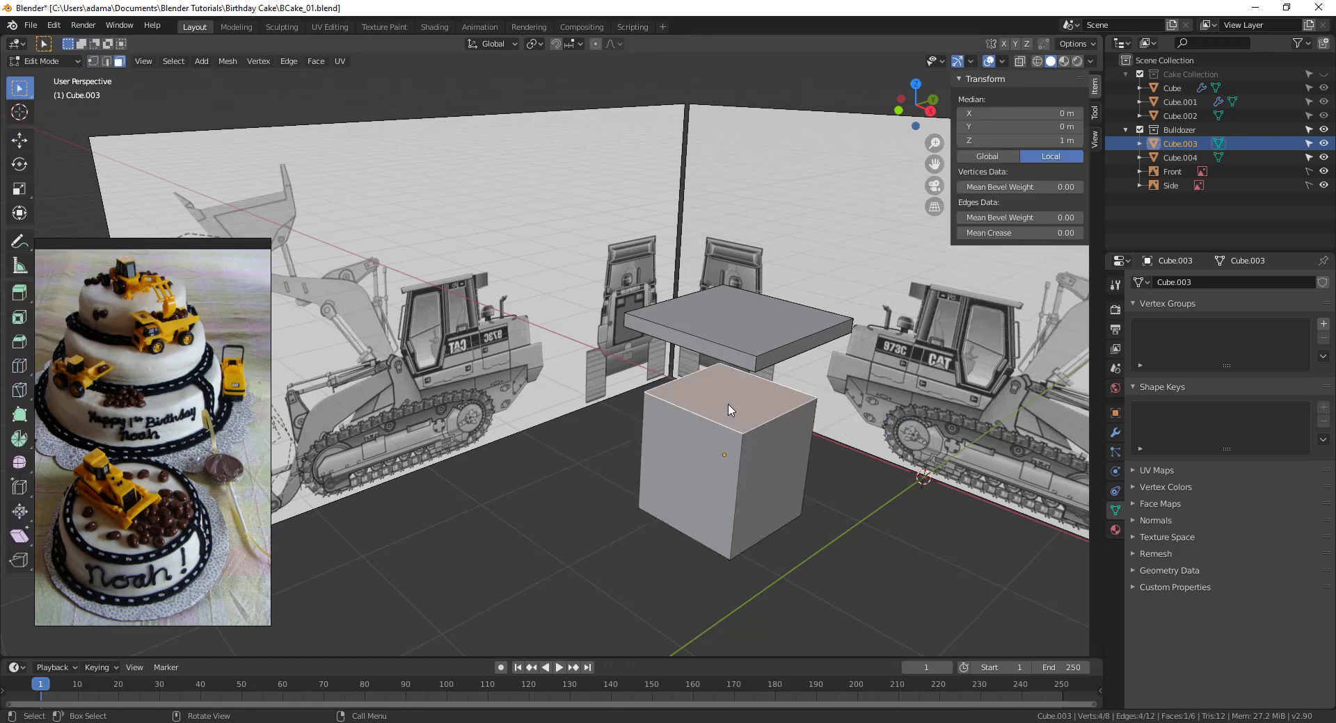
key(x)
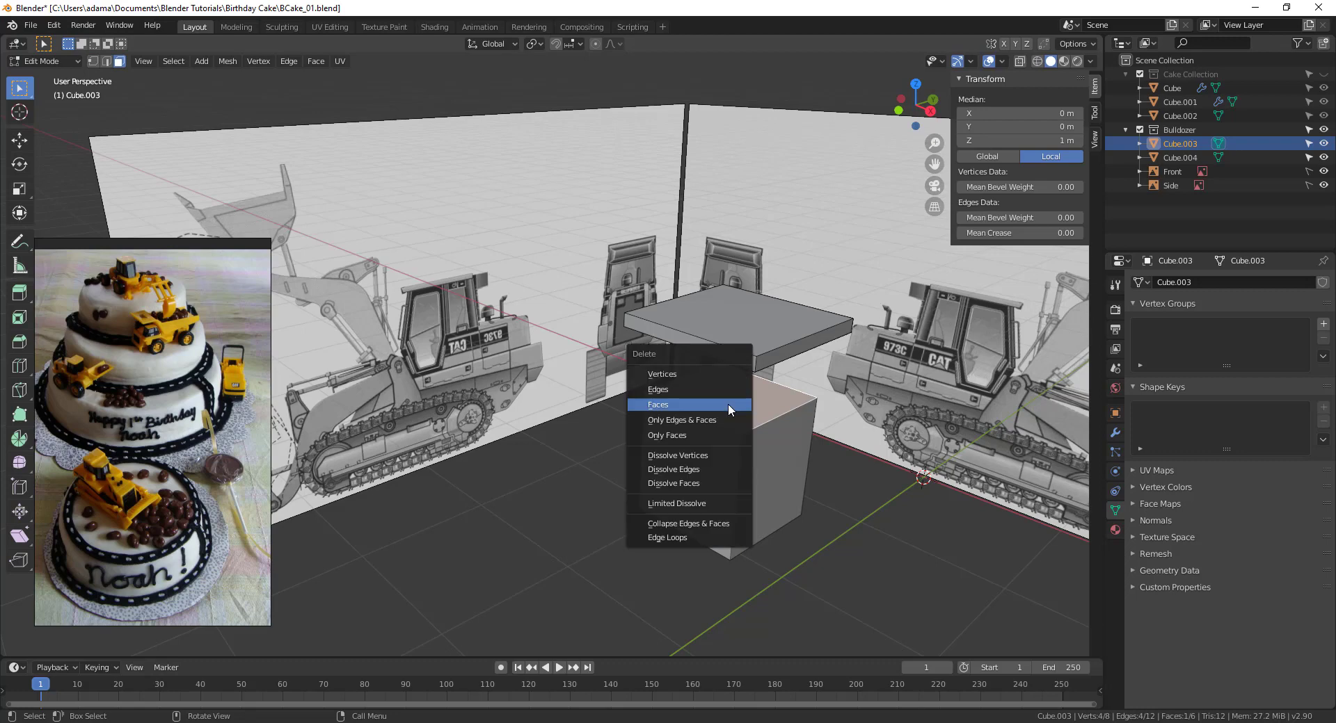
click(727, 403)
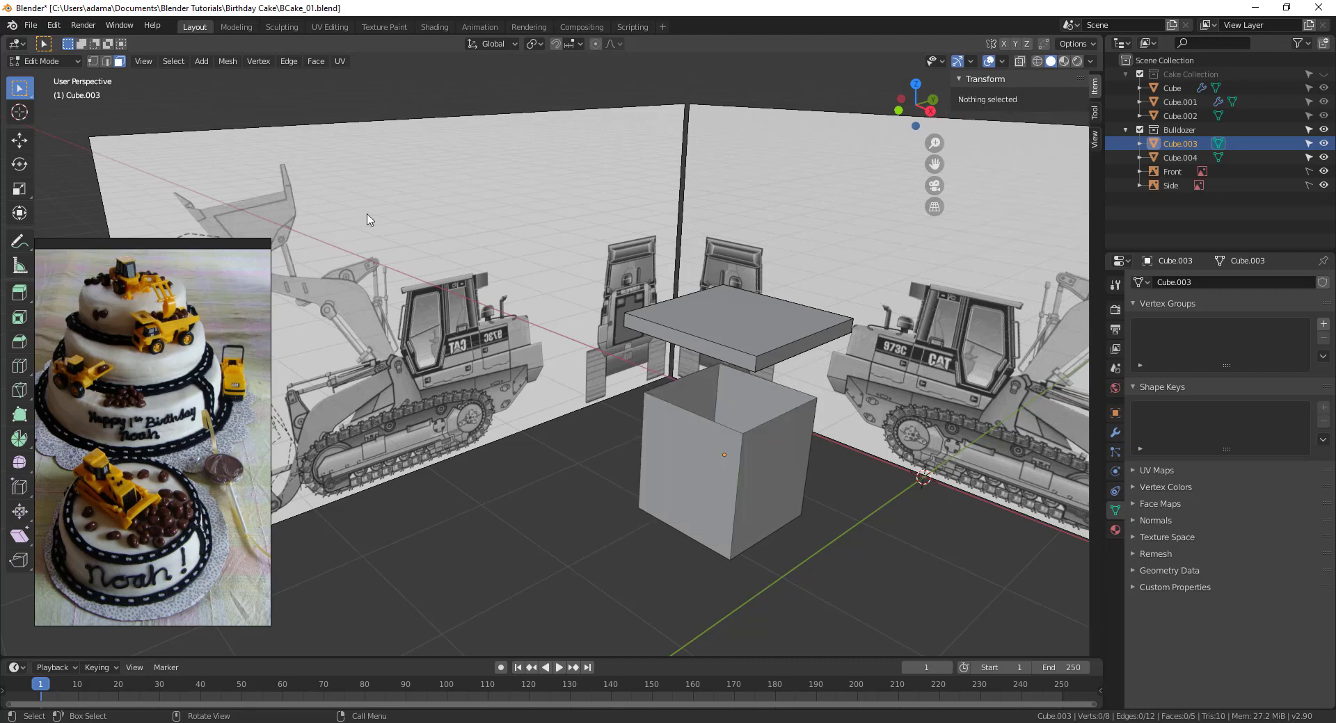
Return to Object Mode with the roof slab selected and lower it along Z onto the cab at about 1.55 m.
click(19, 140)
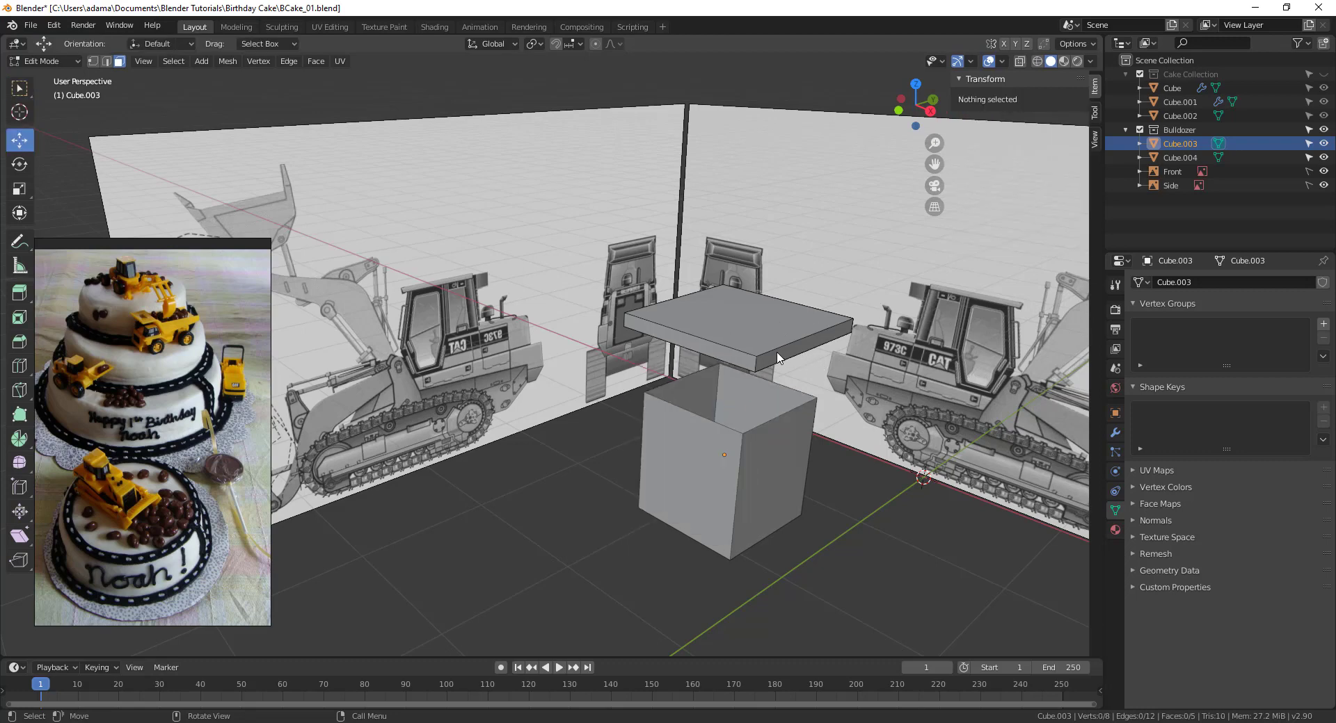
click(767, 308)
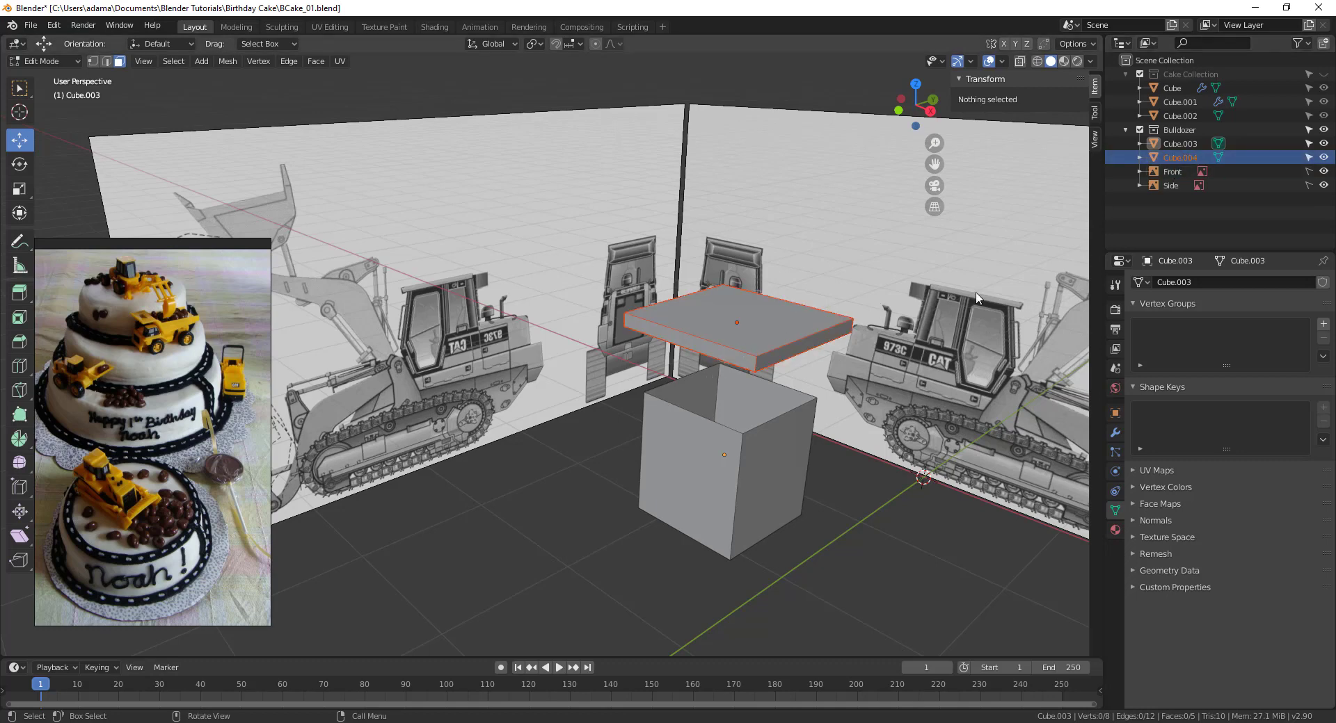
click(1218, 158)
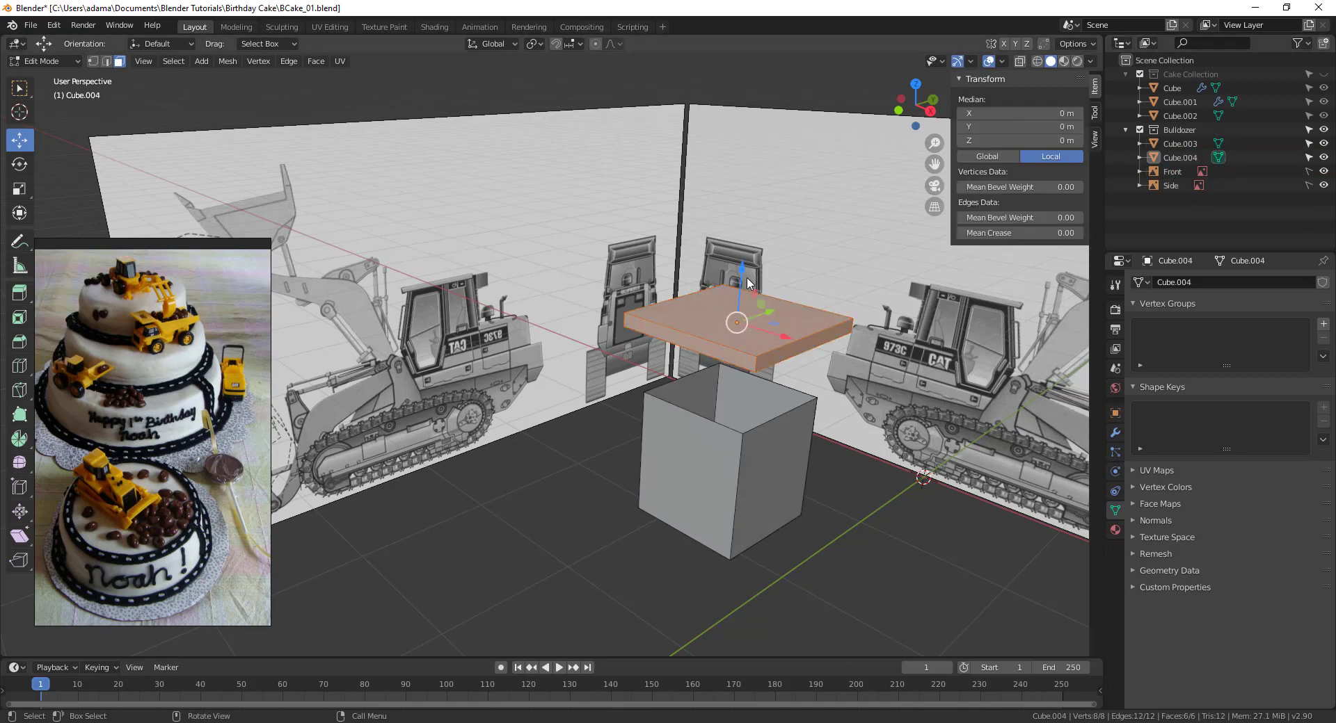
key(ctrl+Tab)
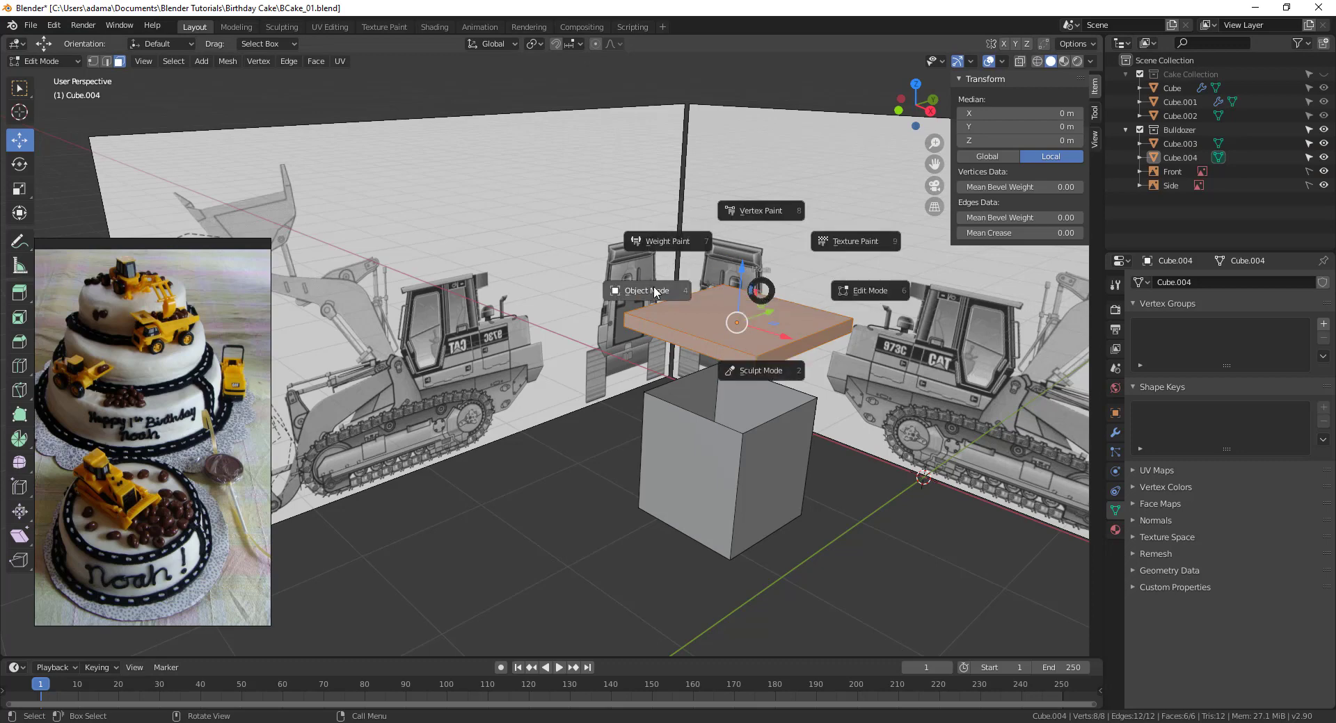
click(654, 293)
click(666, 339)
key(g)
key(z)
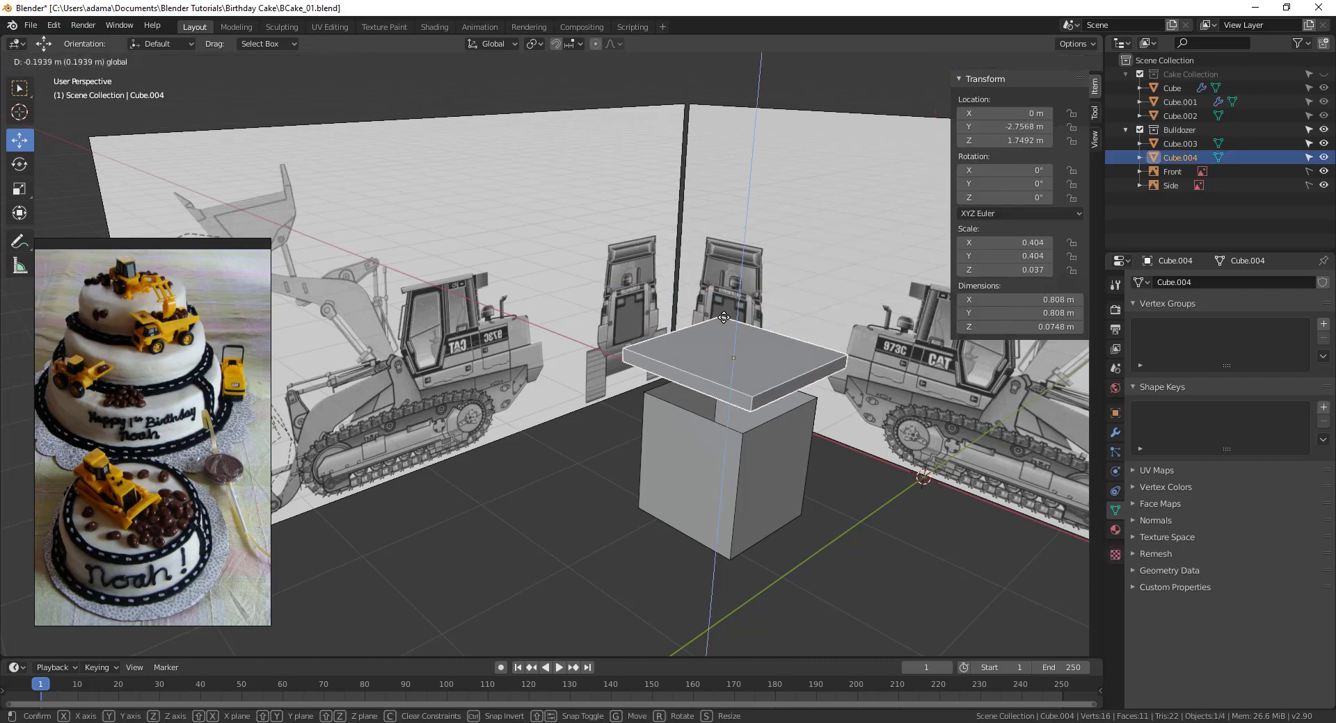
click(720, 336)
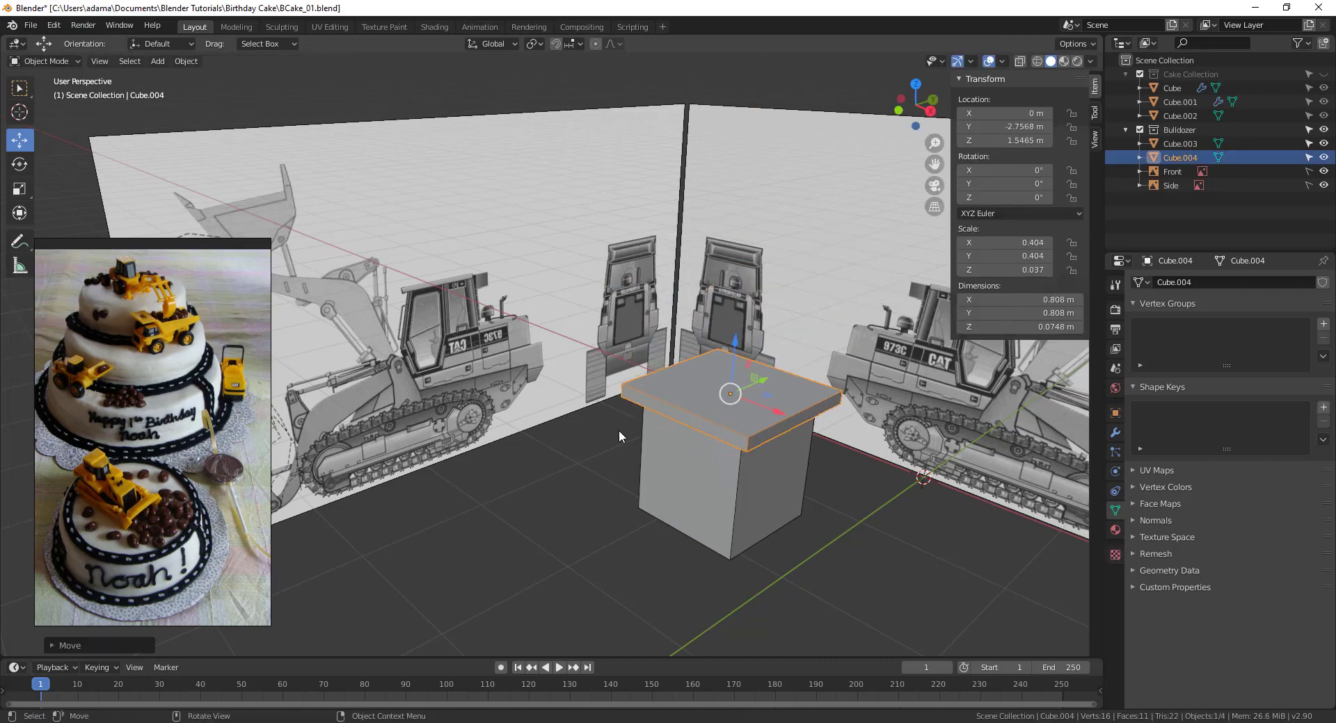
In the right view with X-ray on, duplicate the roof slab and place the copy over the engine hood at about Y -2.30 m, Z 1.07 m.
middle_drag(619, 430, 573, 428)
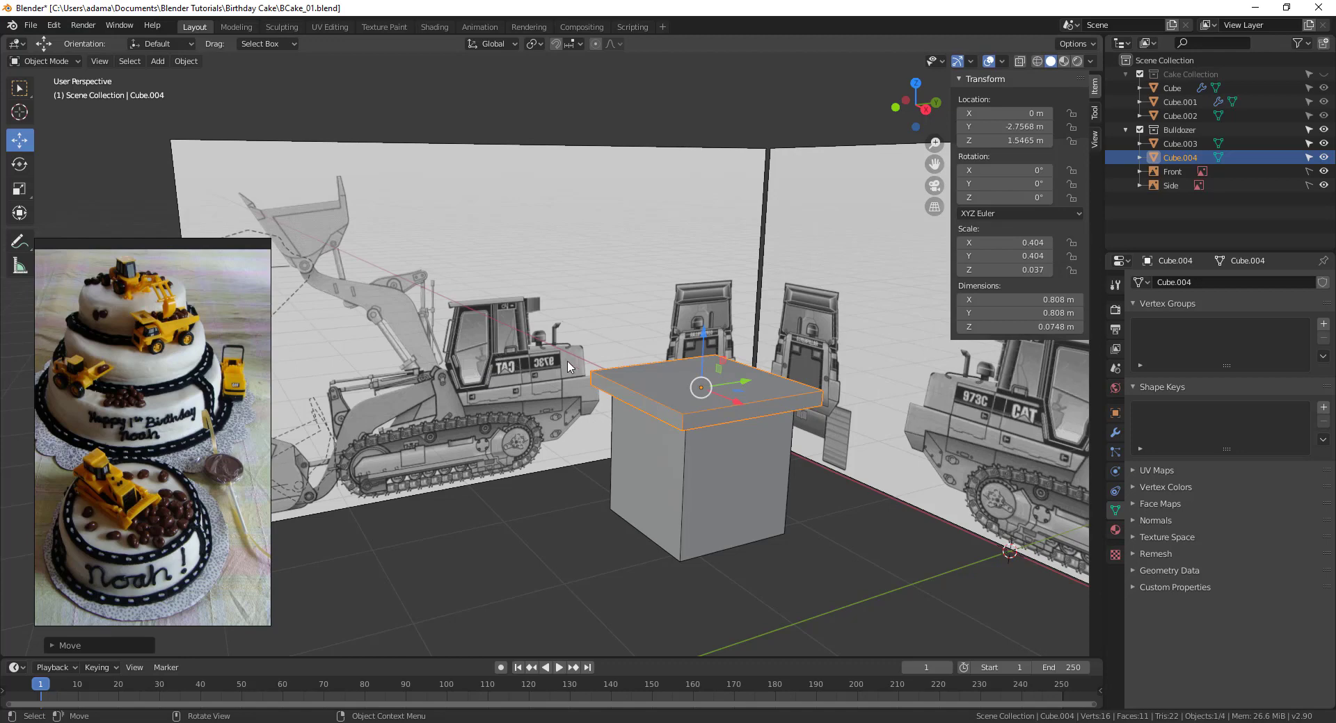
key(KP_3)
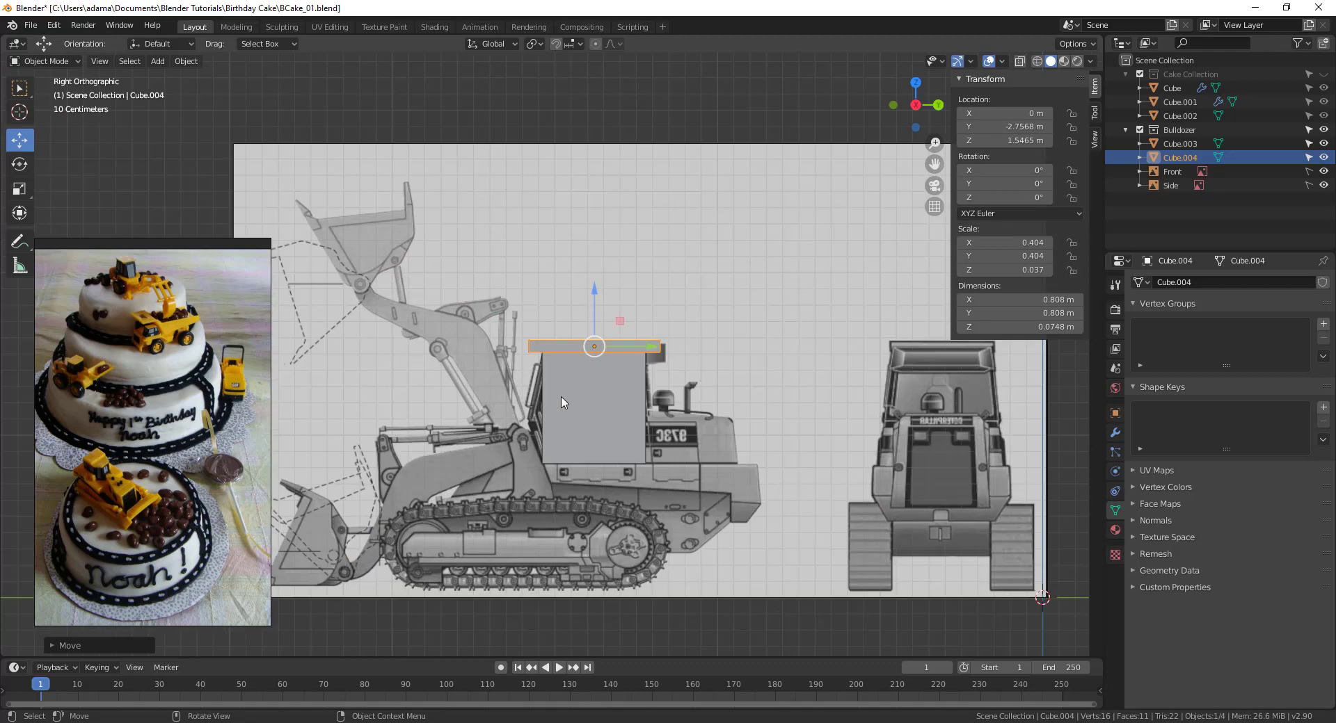
click(1020, 61)
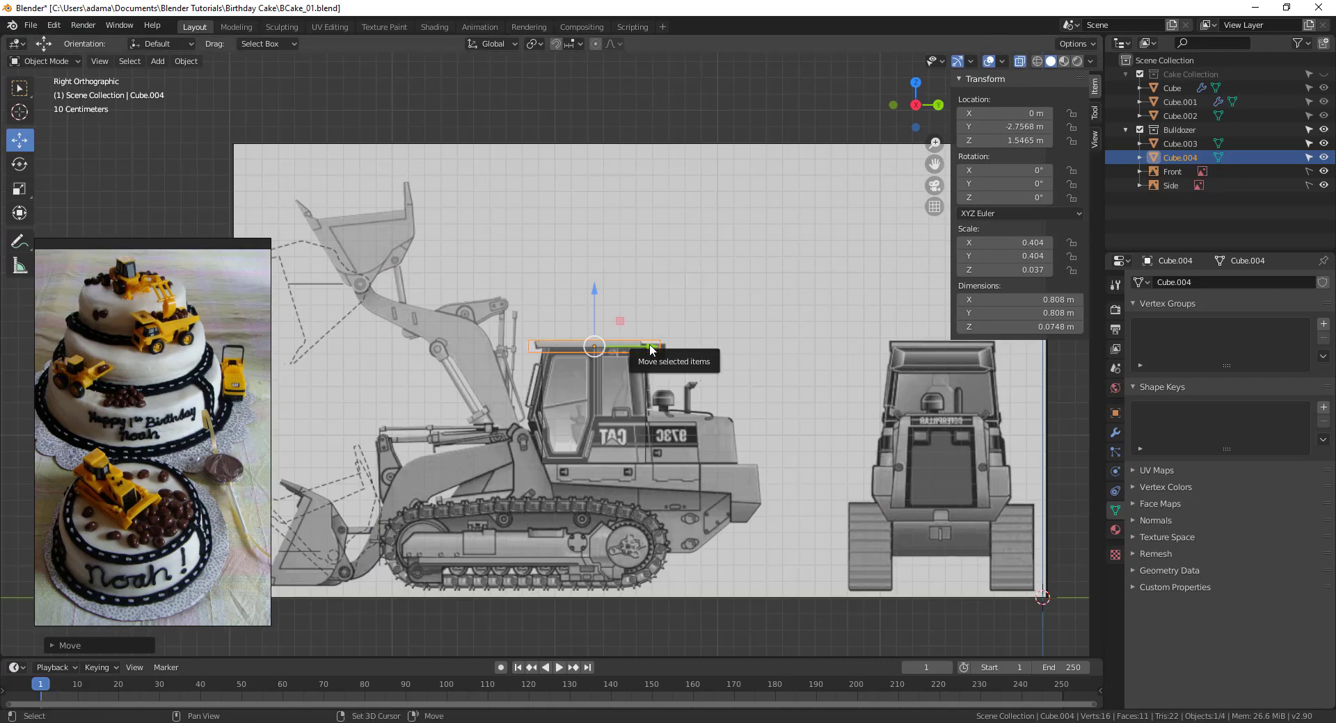
key(shift+d)
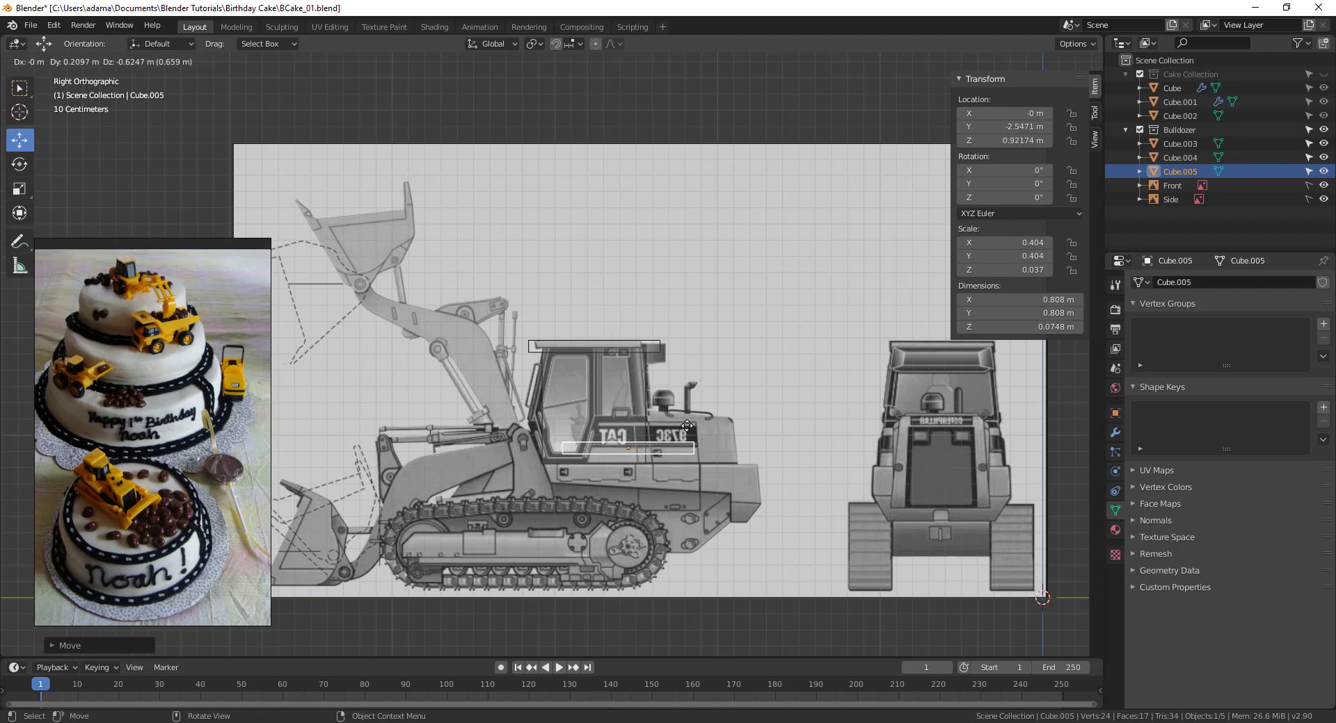
click(709, 411)
scroll(757, 436, up, 2)
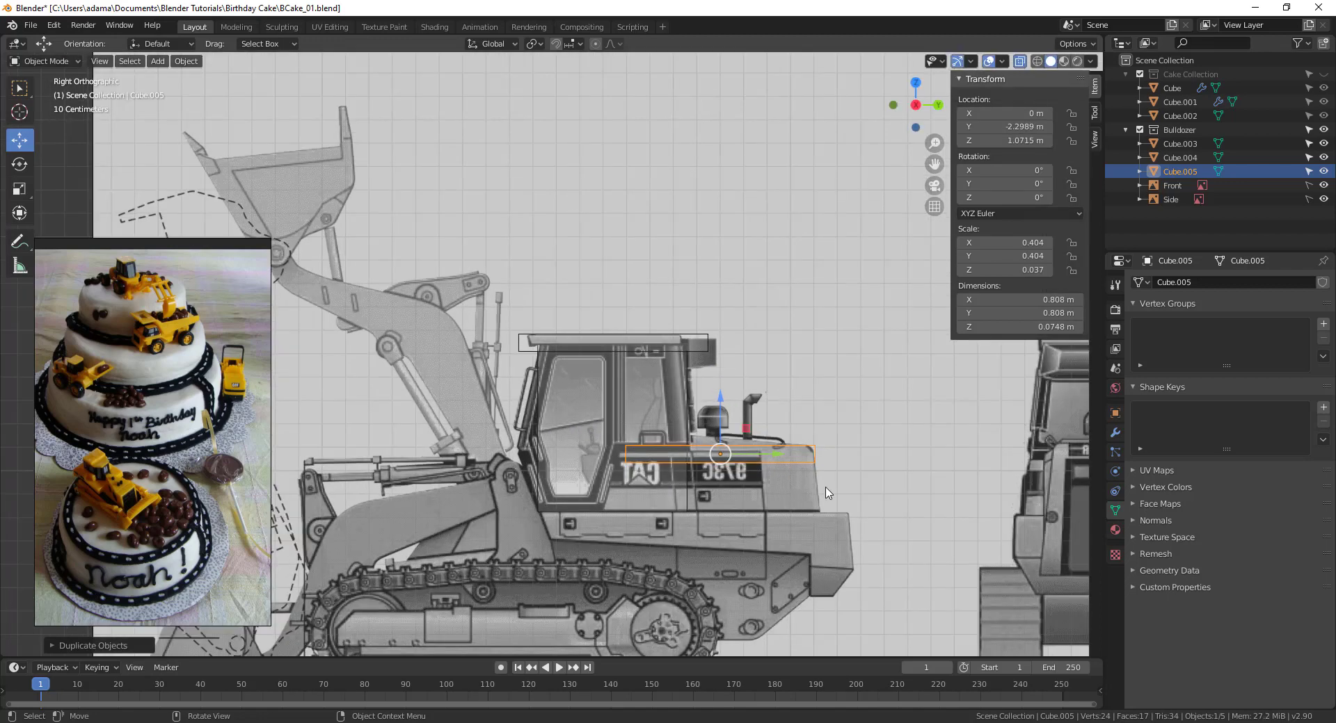
key(1)
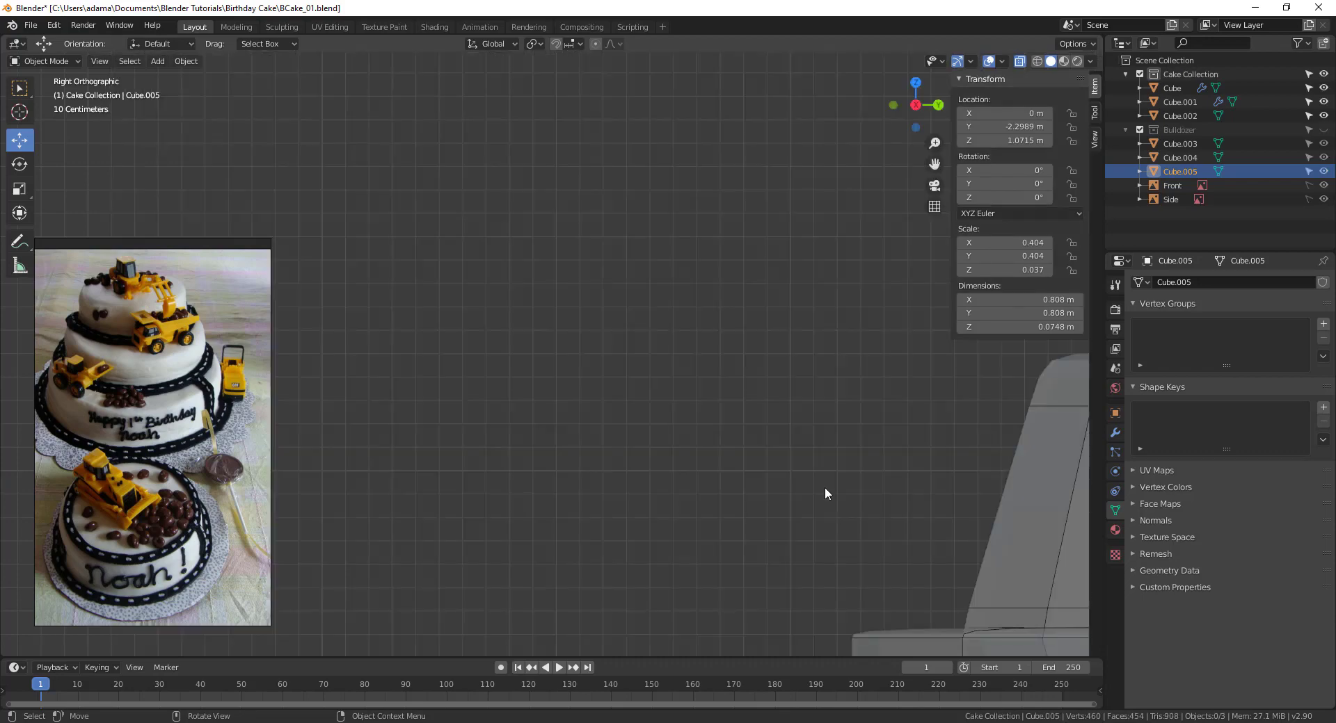
scroll(824, 487, down, 4)
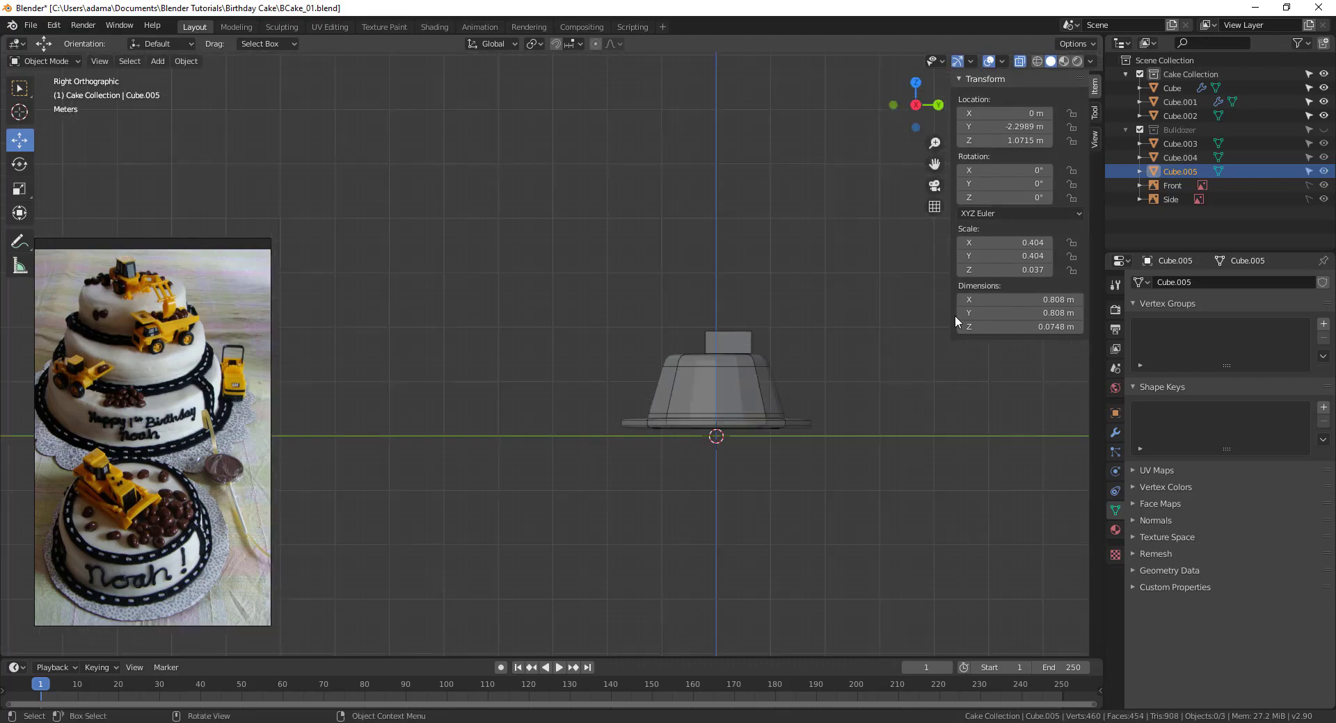
click(1323, 74)
click(1323, 129)
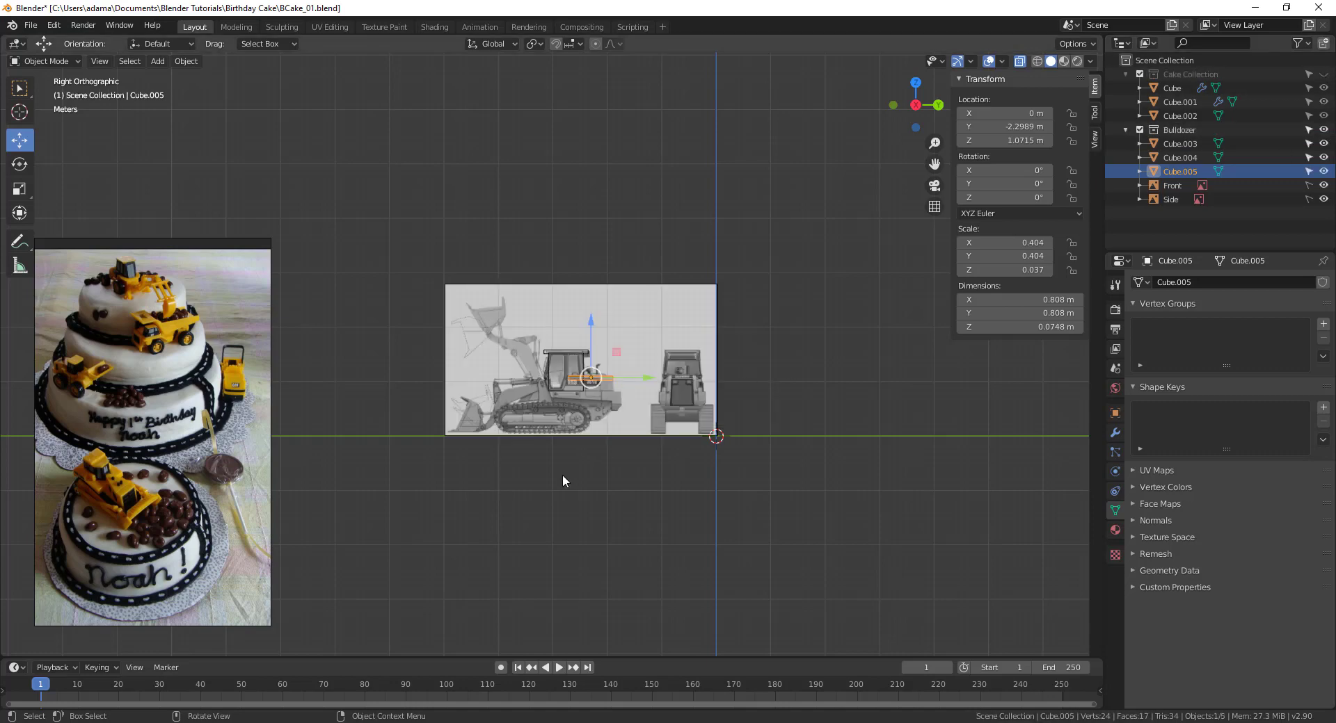
scroll(562, 475, up, 5)
shift+middle_drag(776, 500, 689, 418)
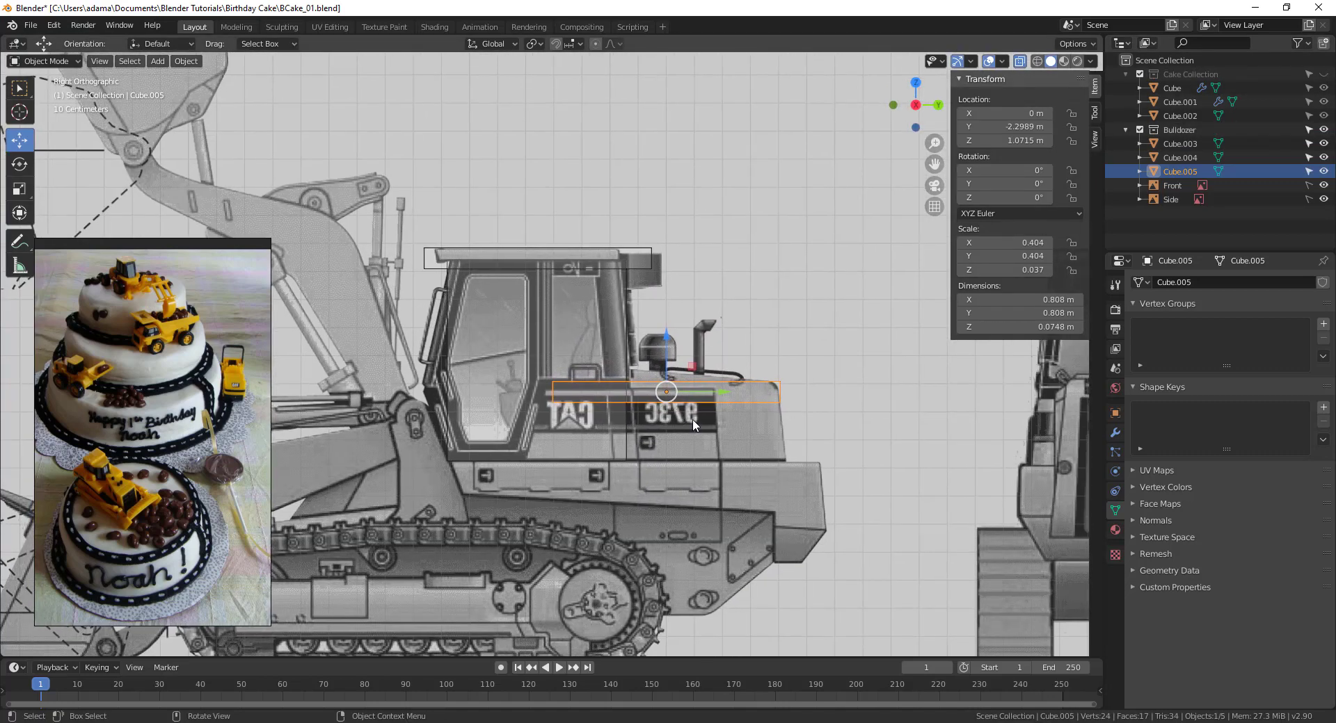
scroll(744, 443, up, 1)
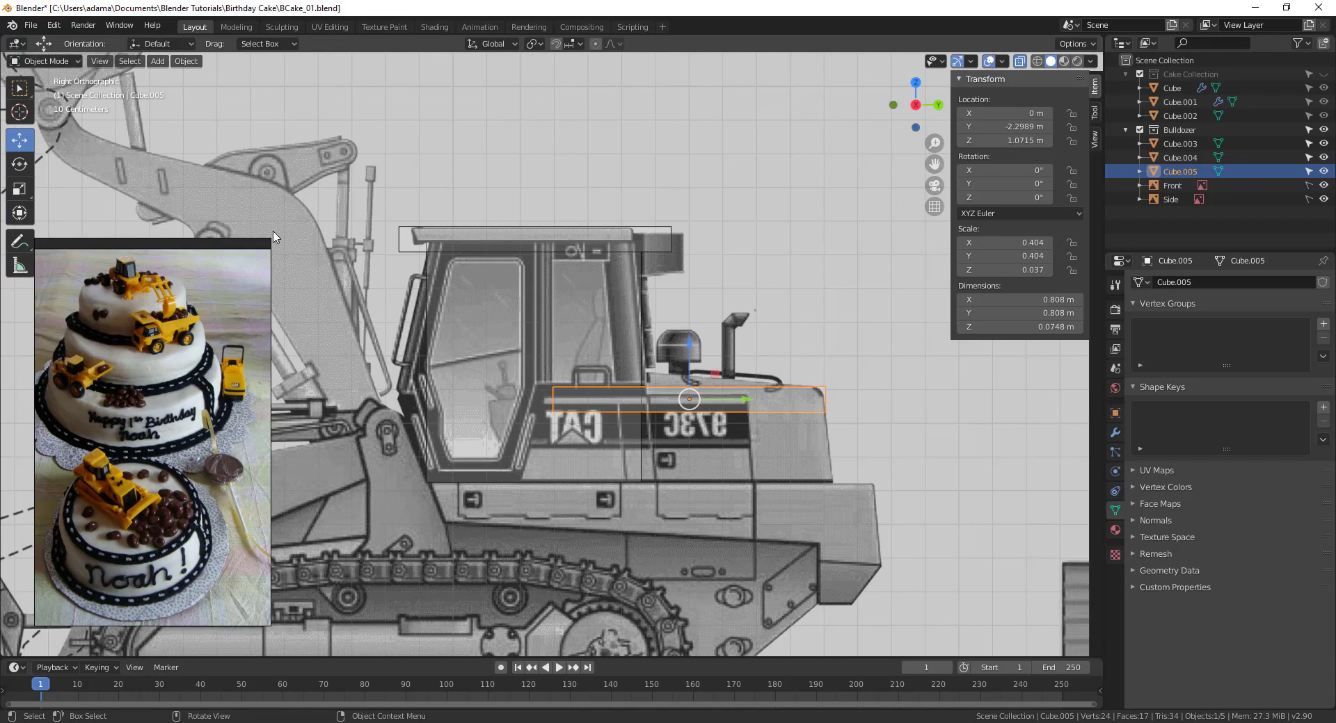
In Edit Mode, lower the copied slab's bottom vertices along Z to the base of the engine hood, at about -6.85 m local.
key(ctrl+Tab)
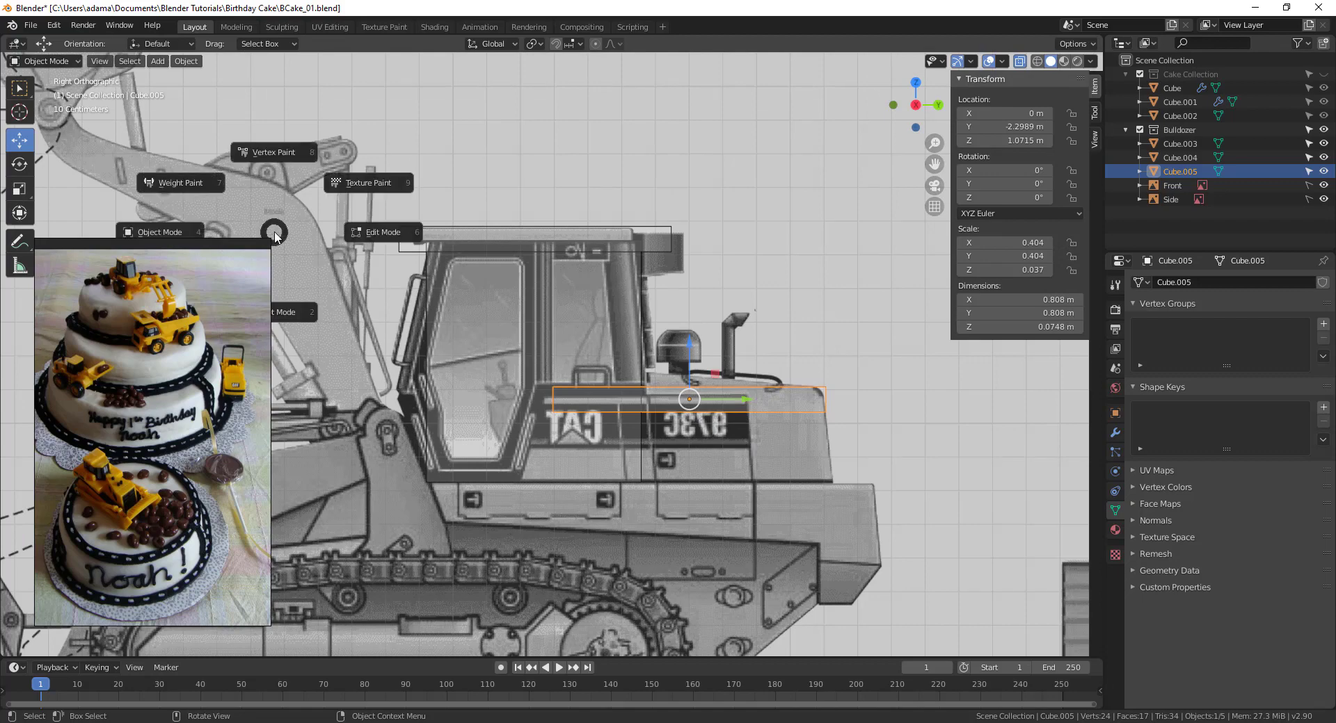
click(362, 237)
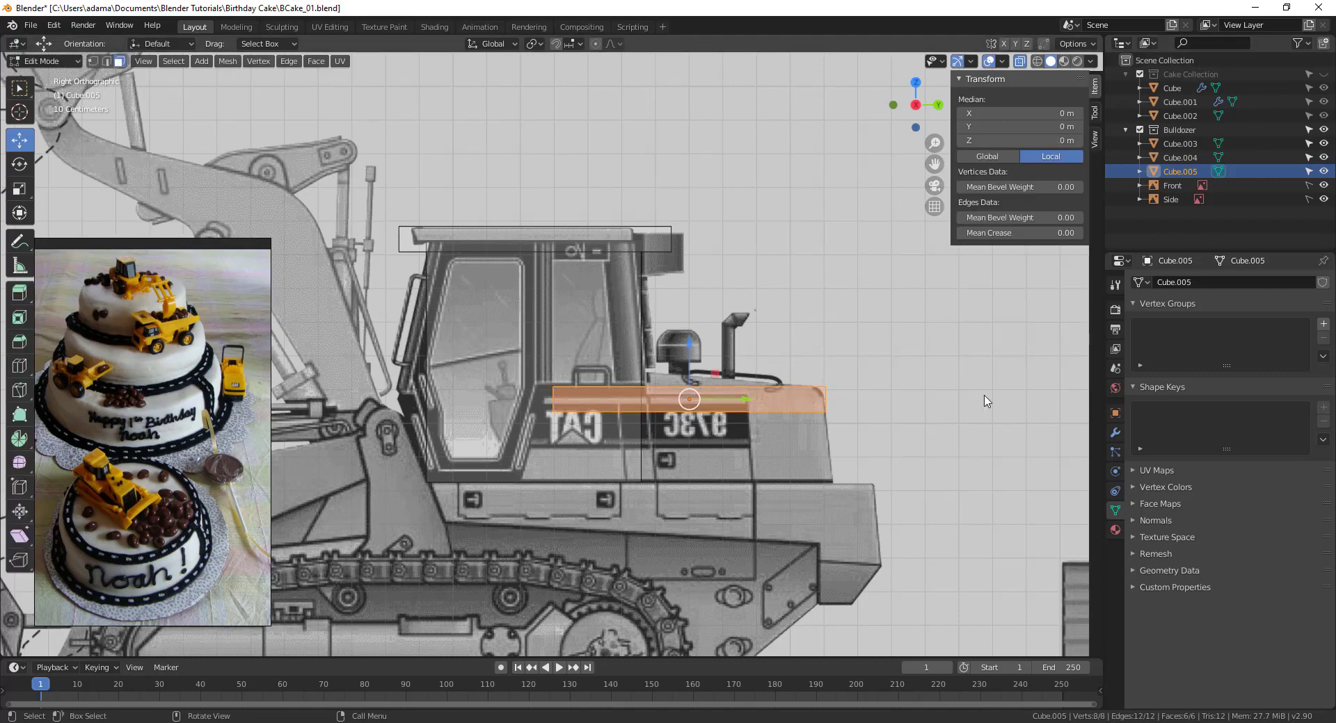
click(818, 412)
key(1)
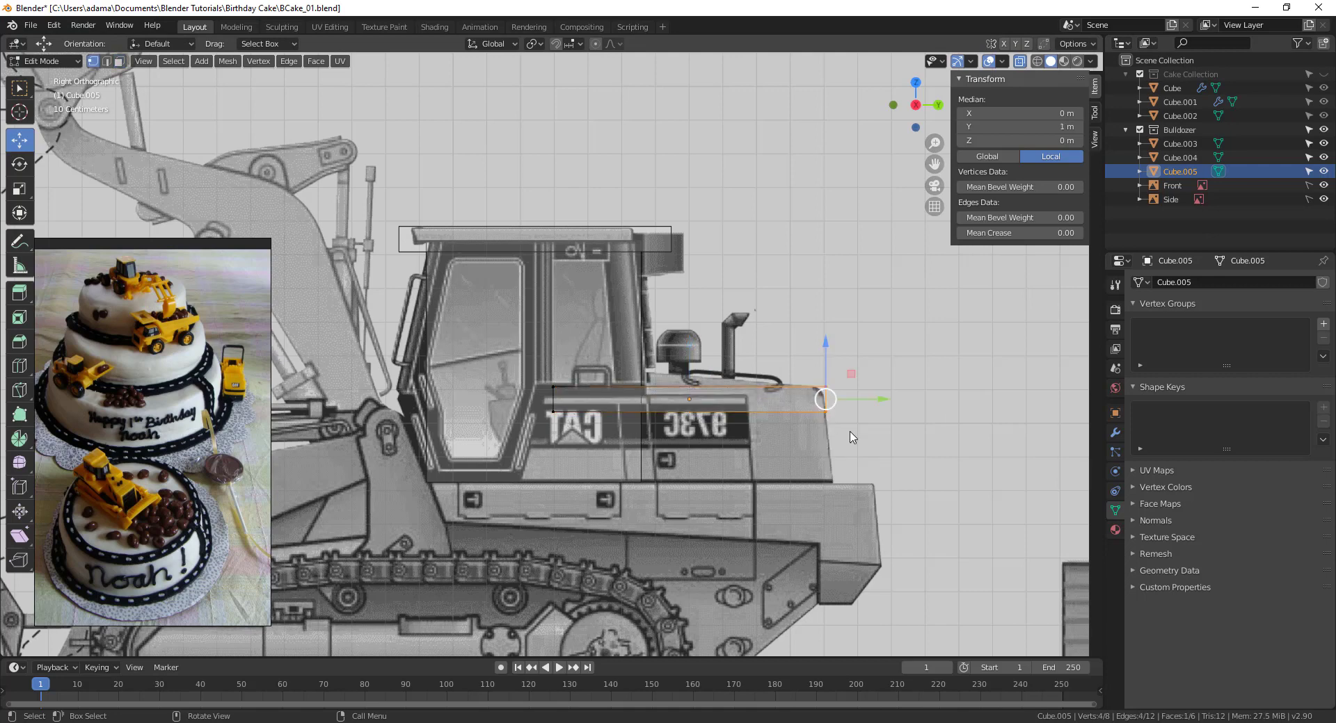
drag(881, 456, 486, 416)
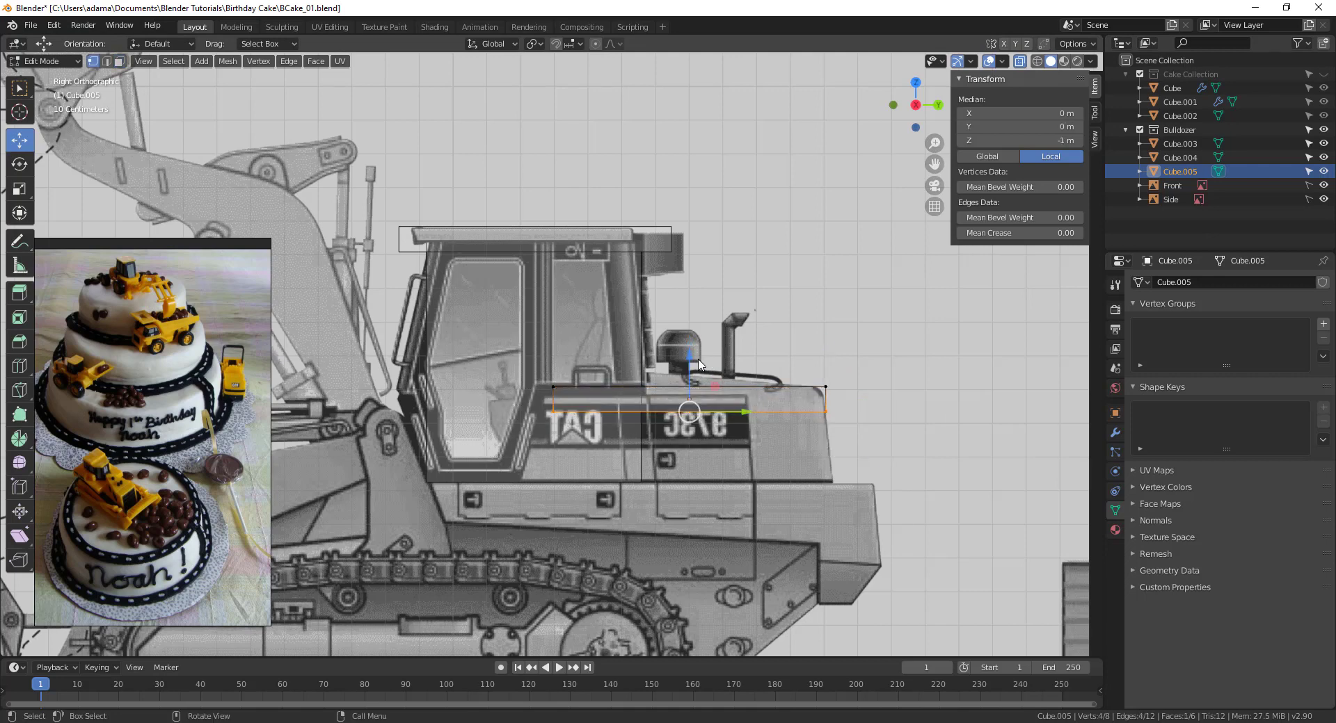
drag(699, 364, 587, 509)
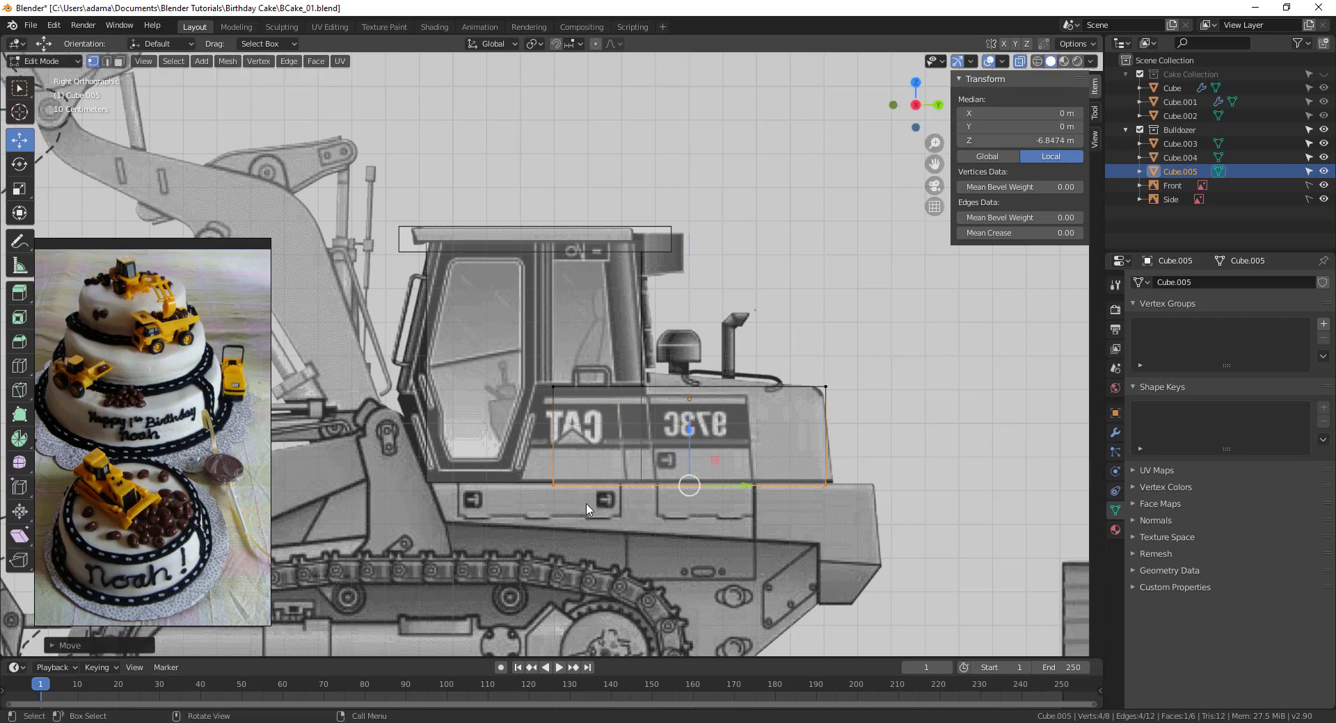
Slant the hood block's cab side by moving its lower vertices along Y to about -1.27 m local, and return to Object Mode.
drag(522, 459, 574, 495)
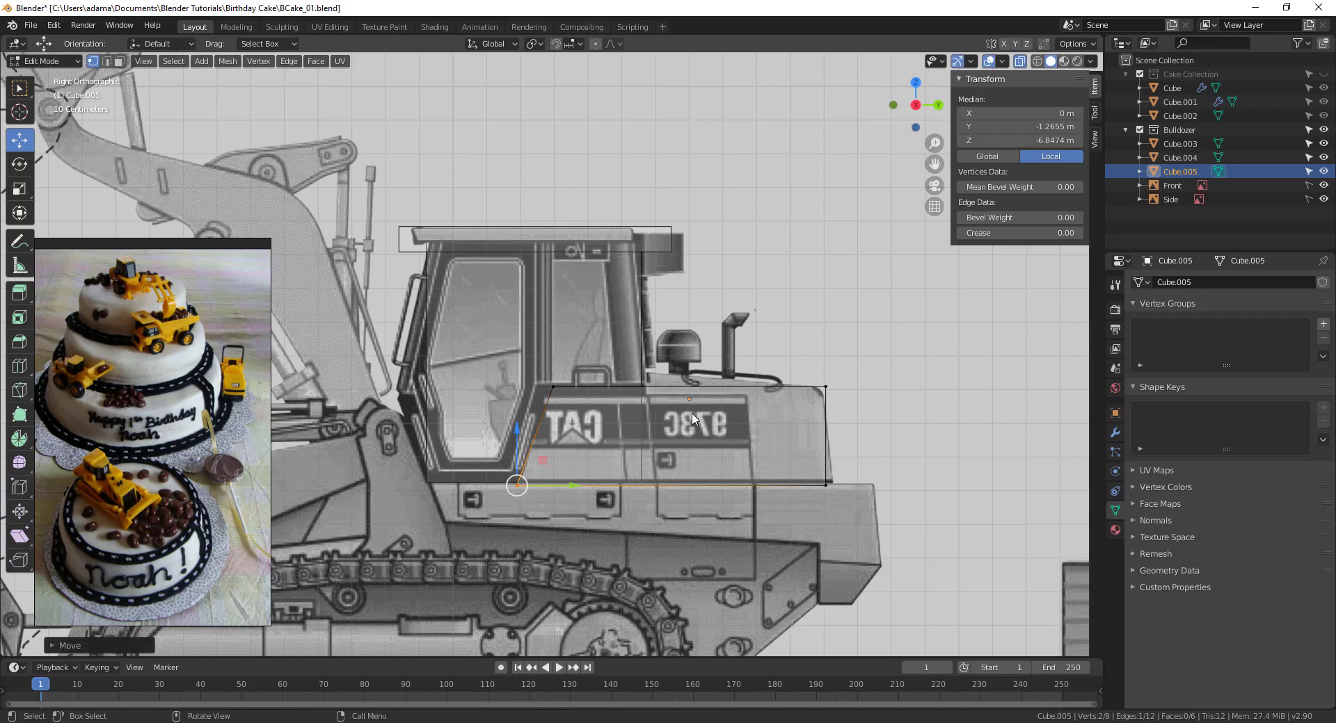
key(ctrl+Tab)
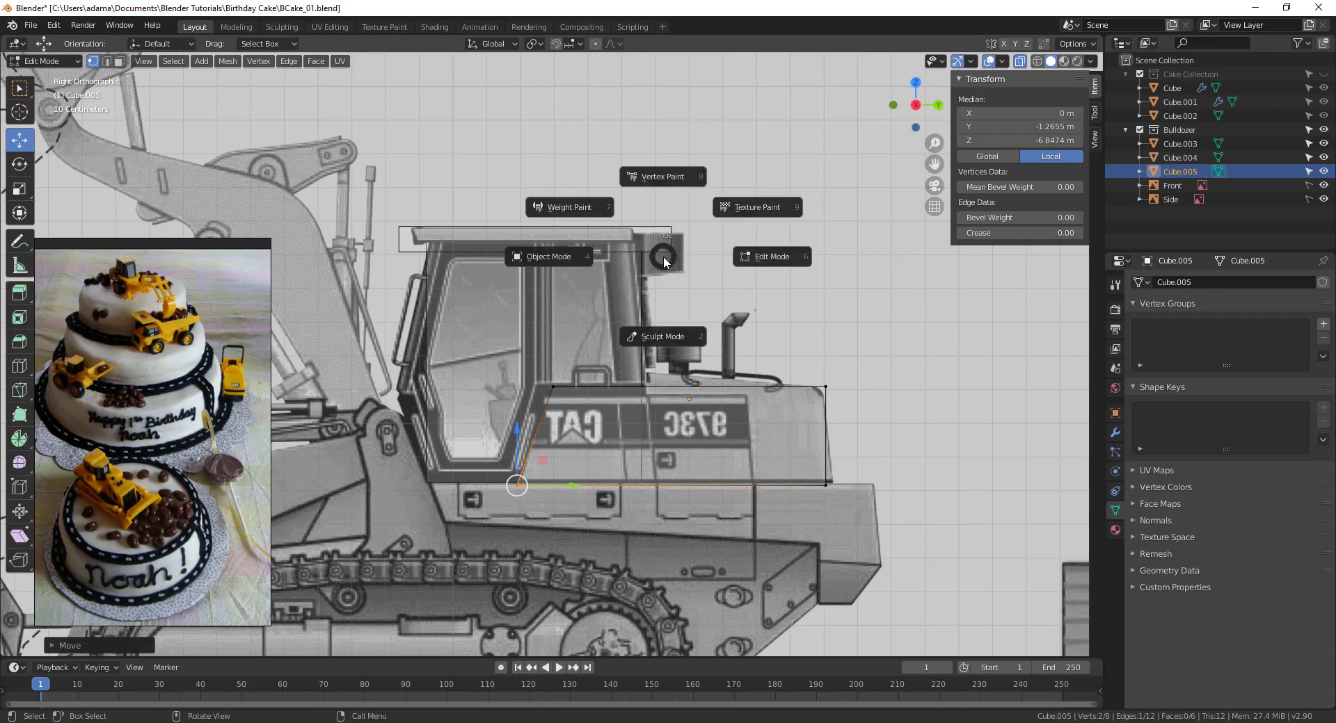
click(565, 264)
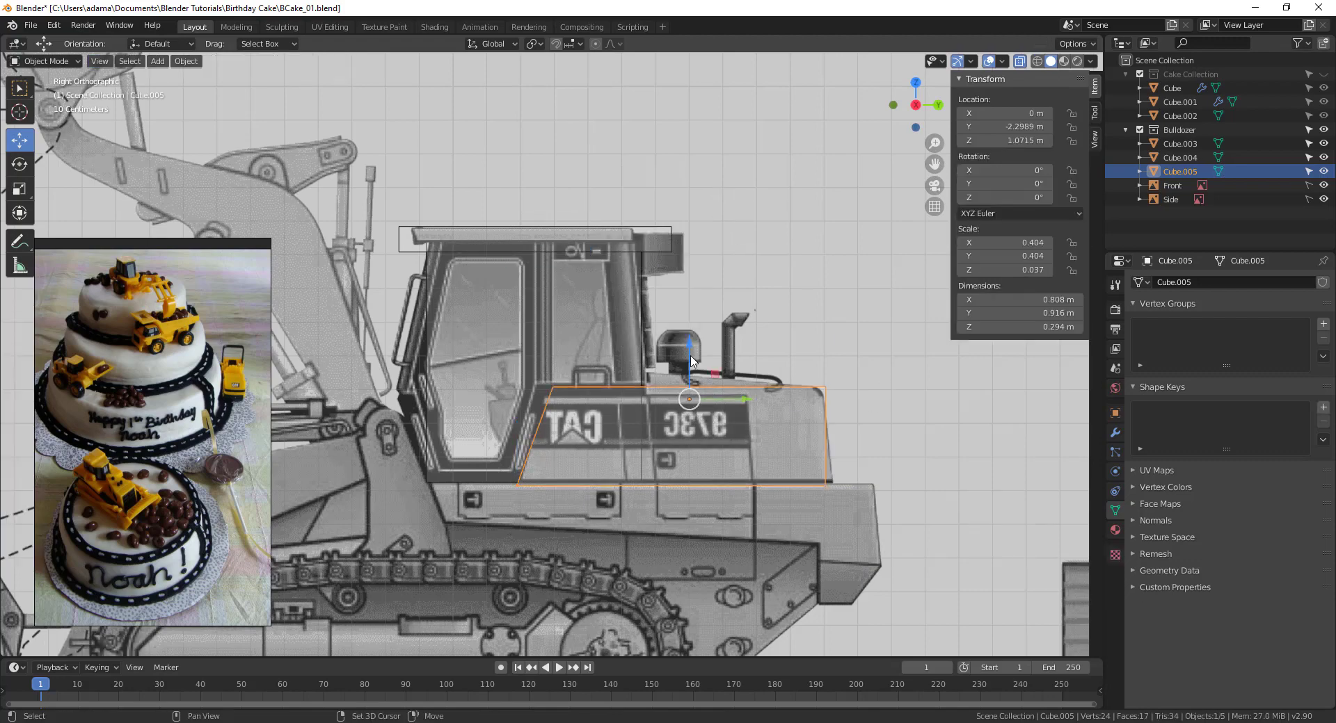
Duplicate the hood block directly beneath itself at about Z 0.78 m and enter Edit Mode on the copy.
key(shift+d)
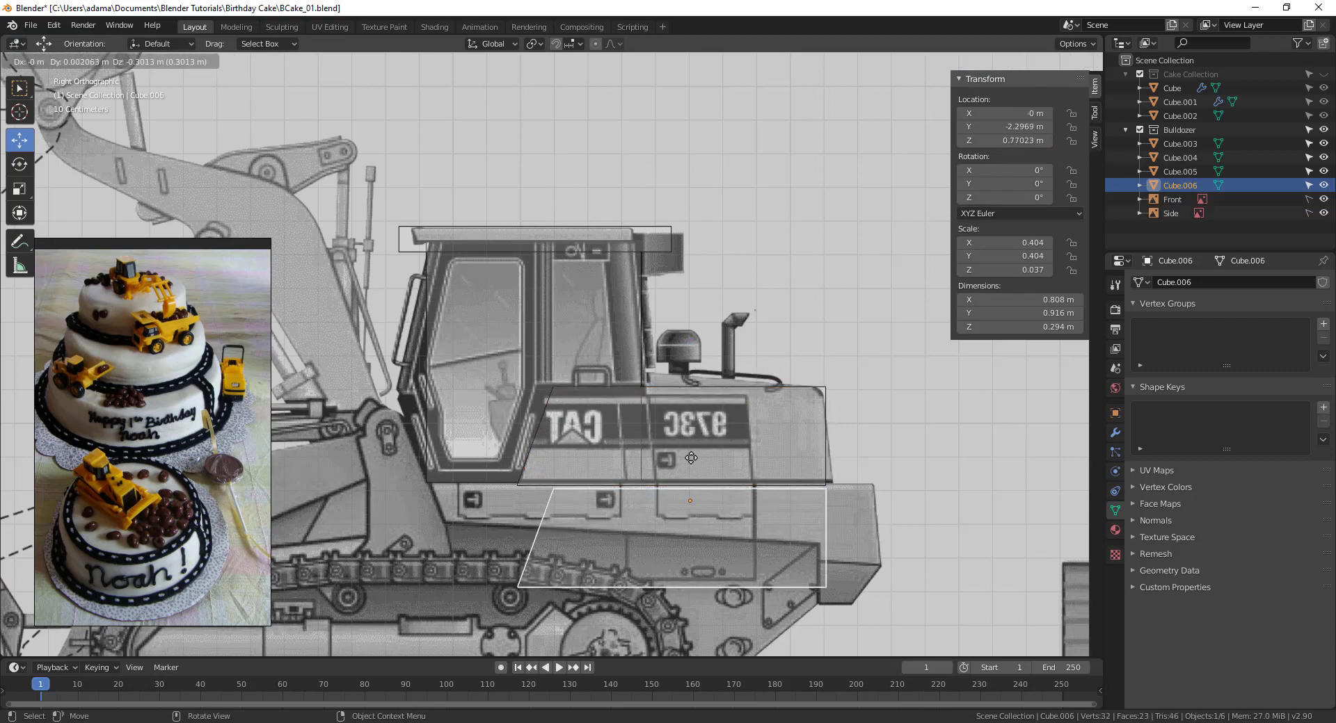
click(692, 456)
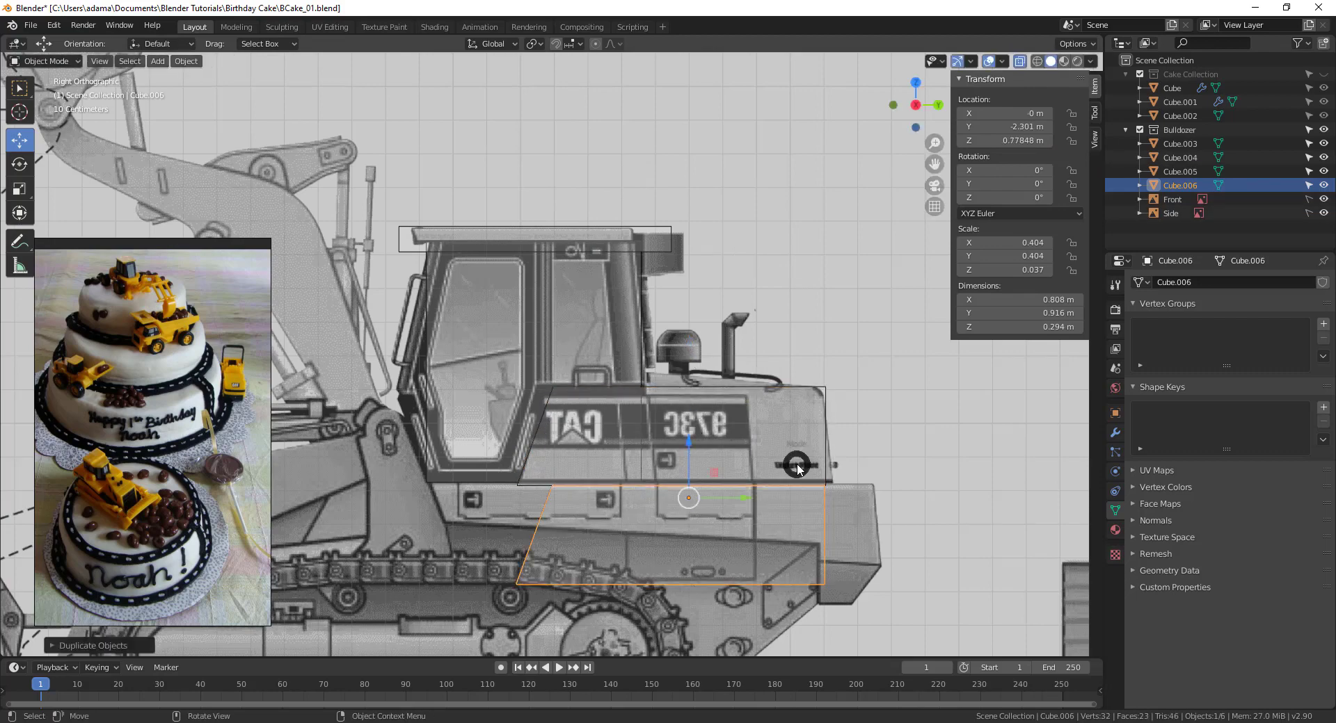
key(ctrl+Tab)
click(875, 470)
Extend the lower block's front vertices along Y to follow the blueprint's slanted body edge, with the bottom pair at about -1.62 m local.
drag(487, 452, 572, 482)
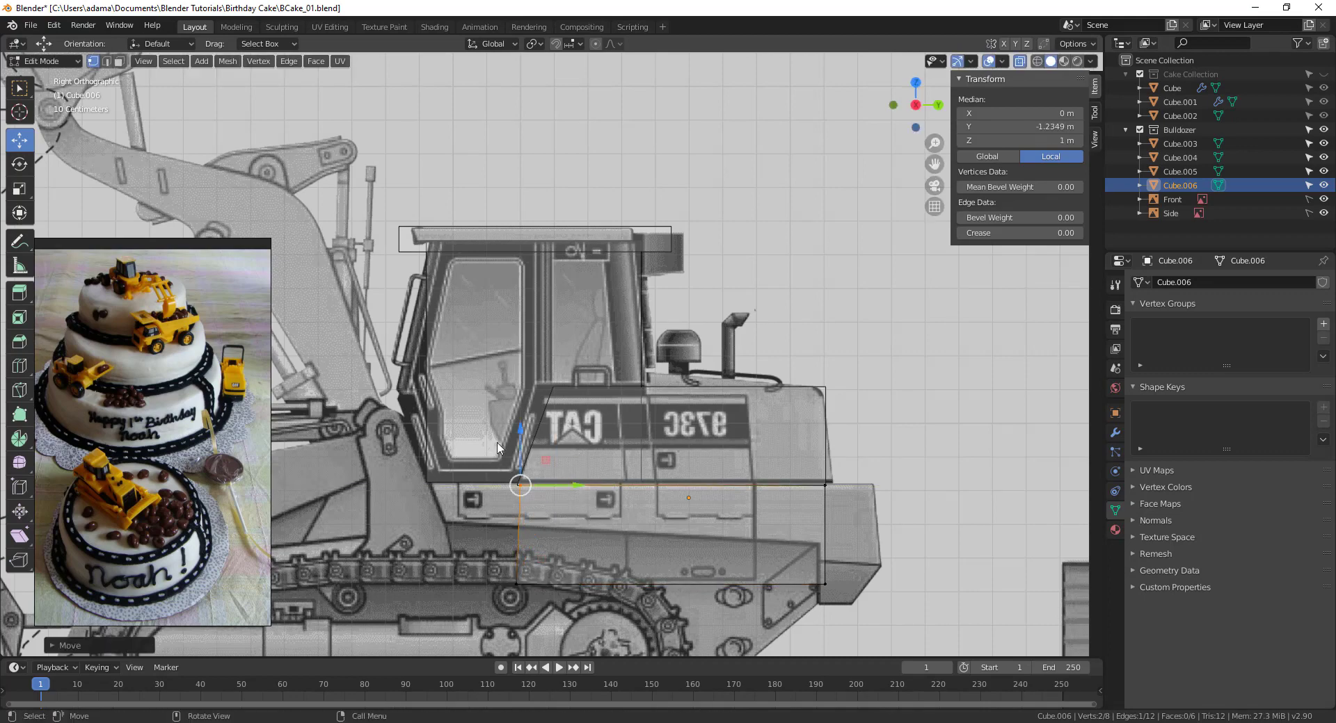
shift+drag(495, 619, 483, 553)
drag(404, 565, 527, 586)
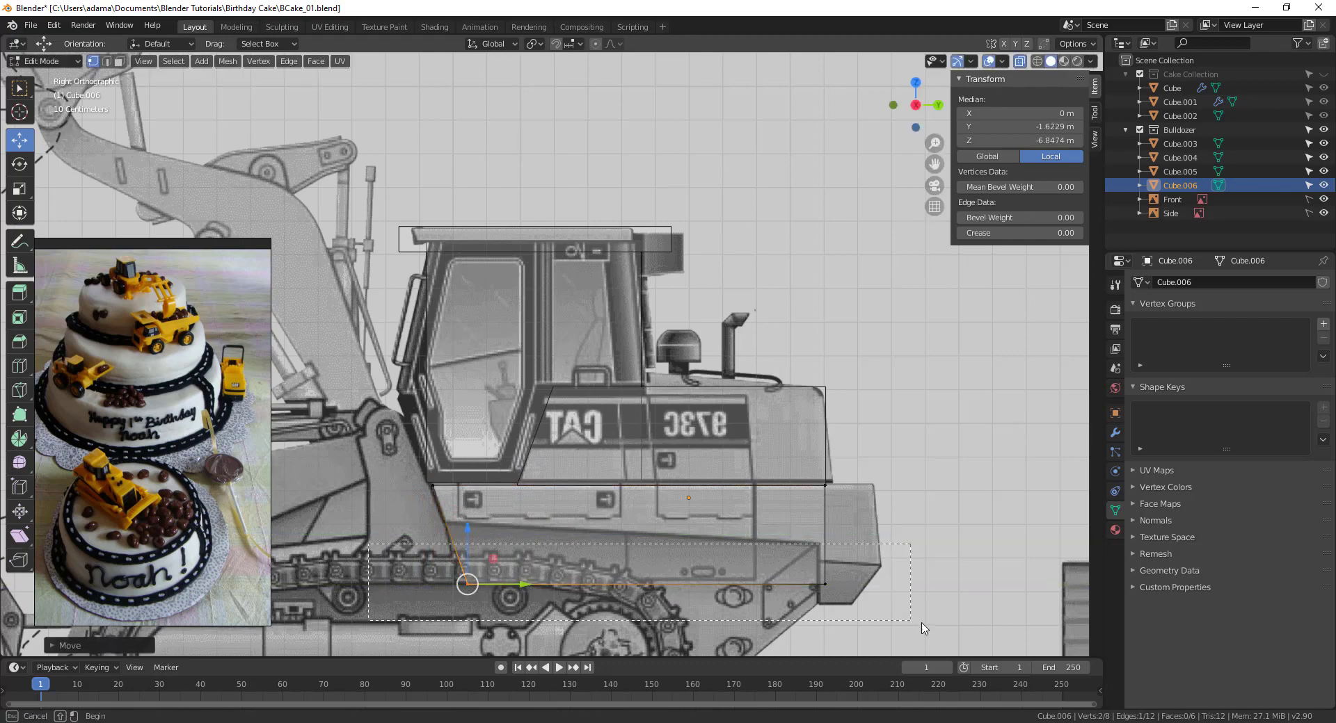
Raise the lower block's bottom edge to the blueprint's body line and move its rear face along Y to about 1.39 m local.
alt+click(588, 585)
drag(642, 530, 641, 494)
alt+click(826, 518)
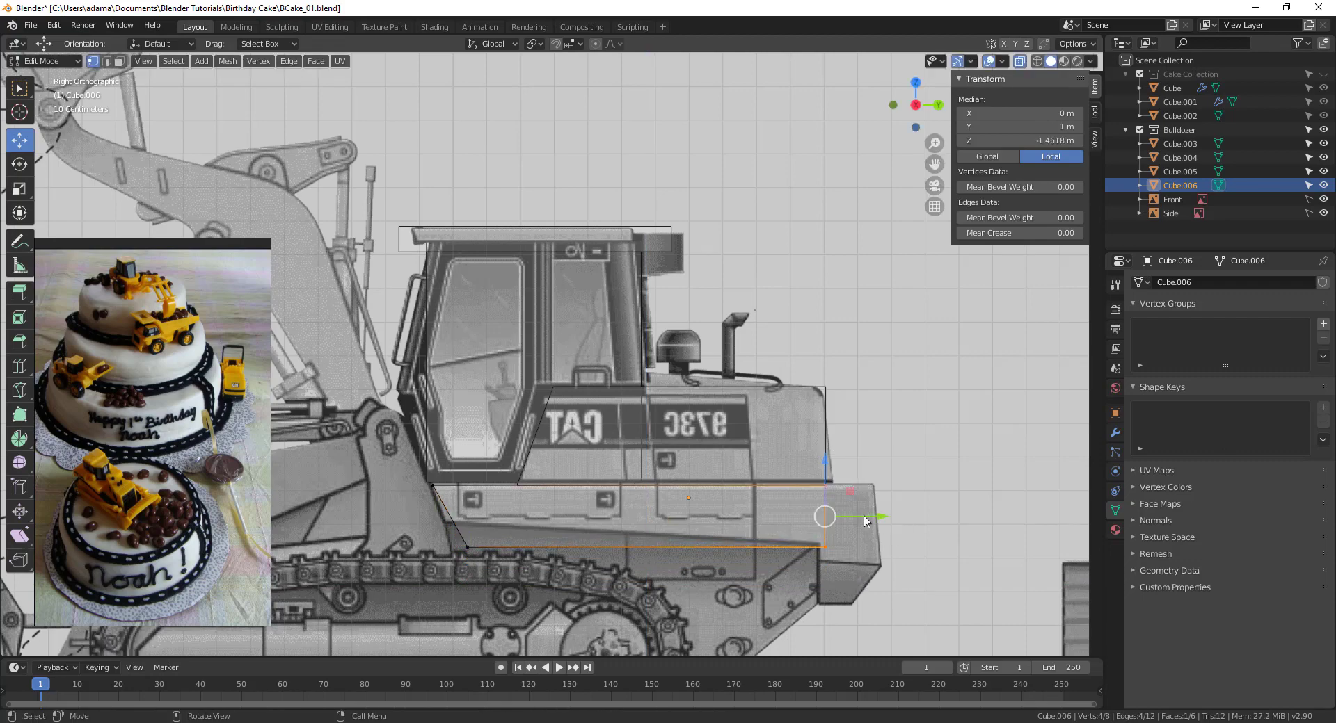
key(g)
key(y)
drag(917, 519, 933, 520)
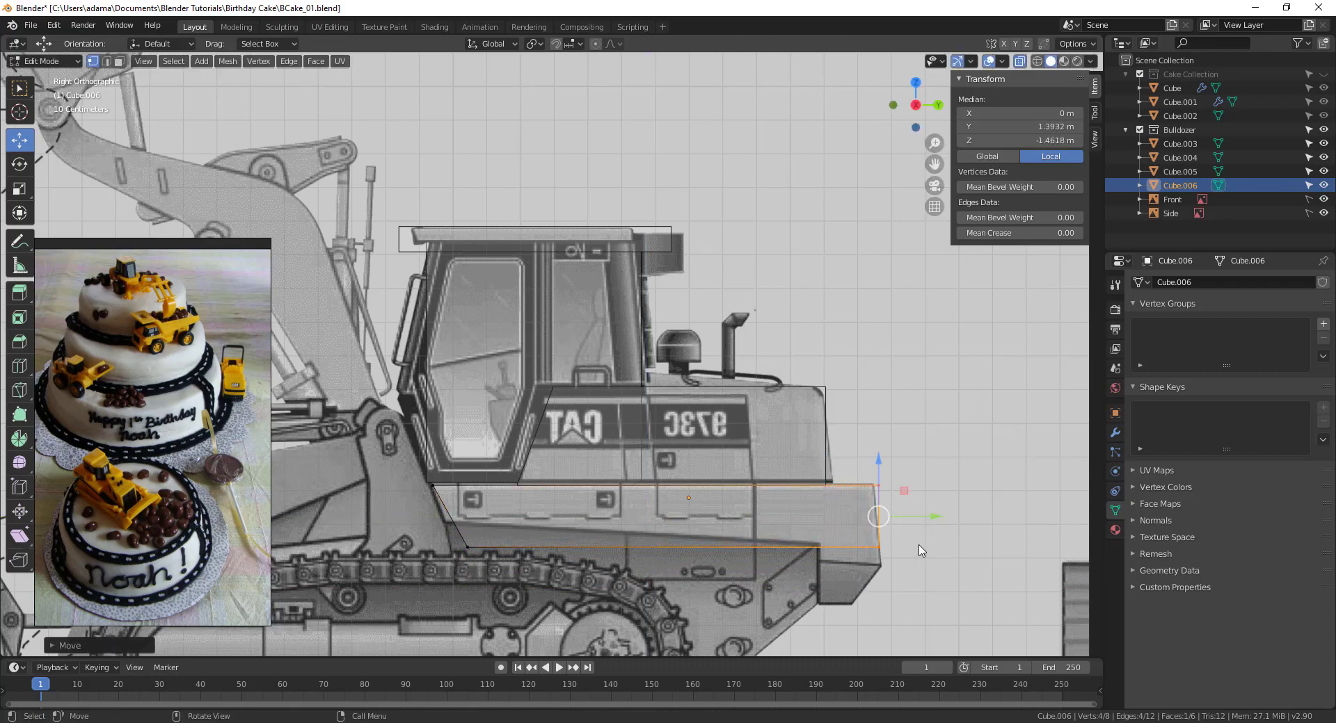
Adjust the rear bottom corner to the blueprint and move the front bottom vertices to about Y -1.77 m, Z -2.05 m local.
drag(915, 569, 854, 531)
drag(937, 555, 941, 551)
drag(315, 532, 561, 611)
key(g)
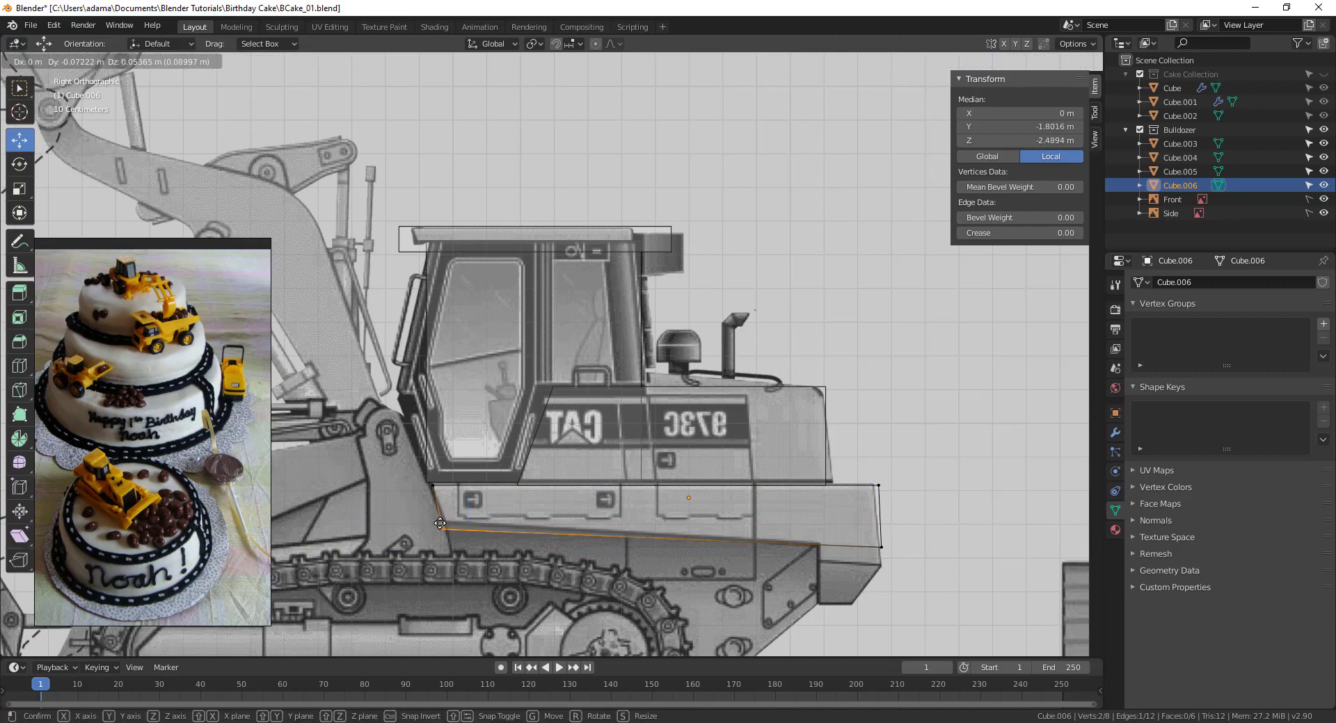
click(446, 521)
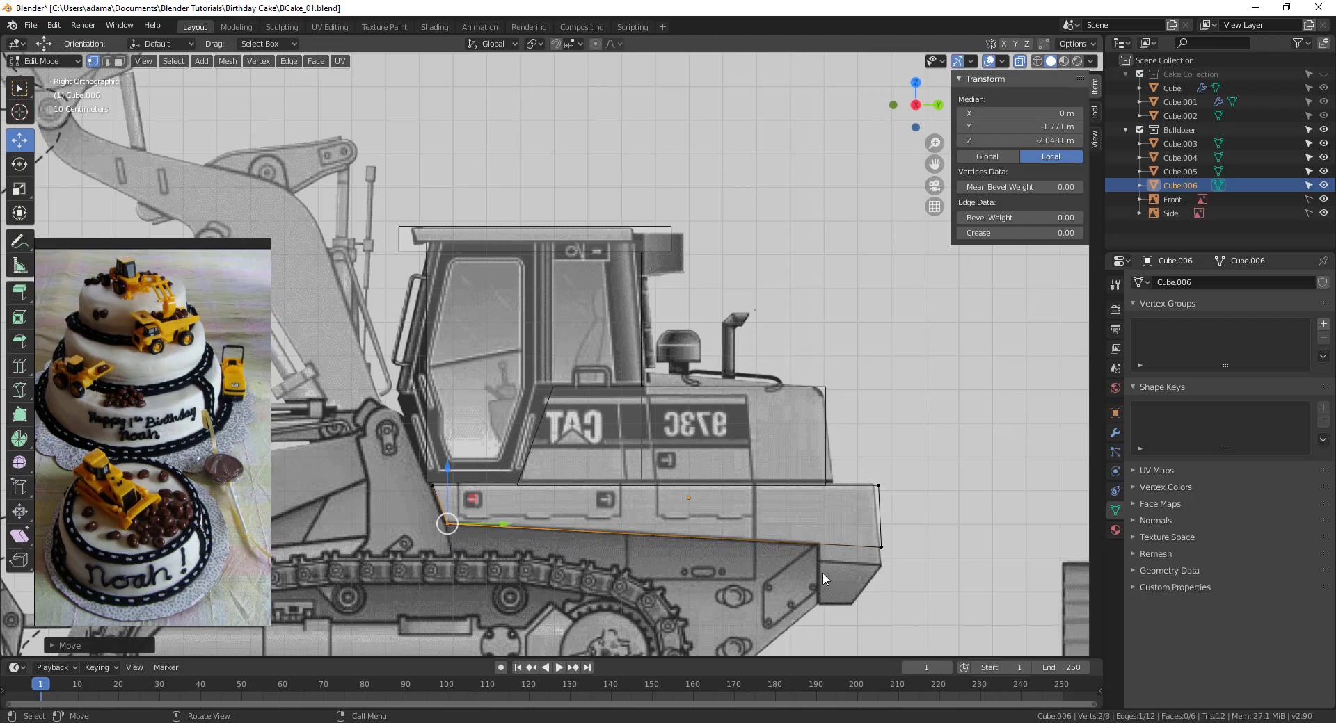
Add a vertical loop cut to the lower block and slide it rearward to the counterweight's front edge, about Y 0.94 m local.
key(ctrl+r)
click(819, 541)
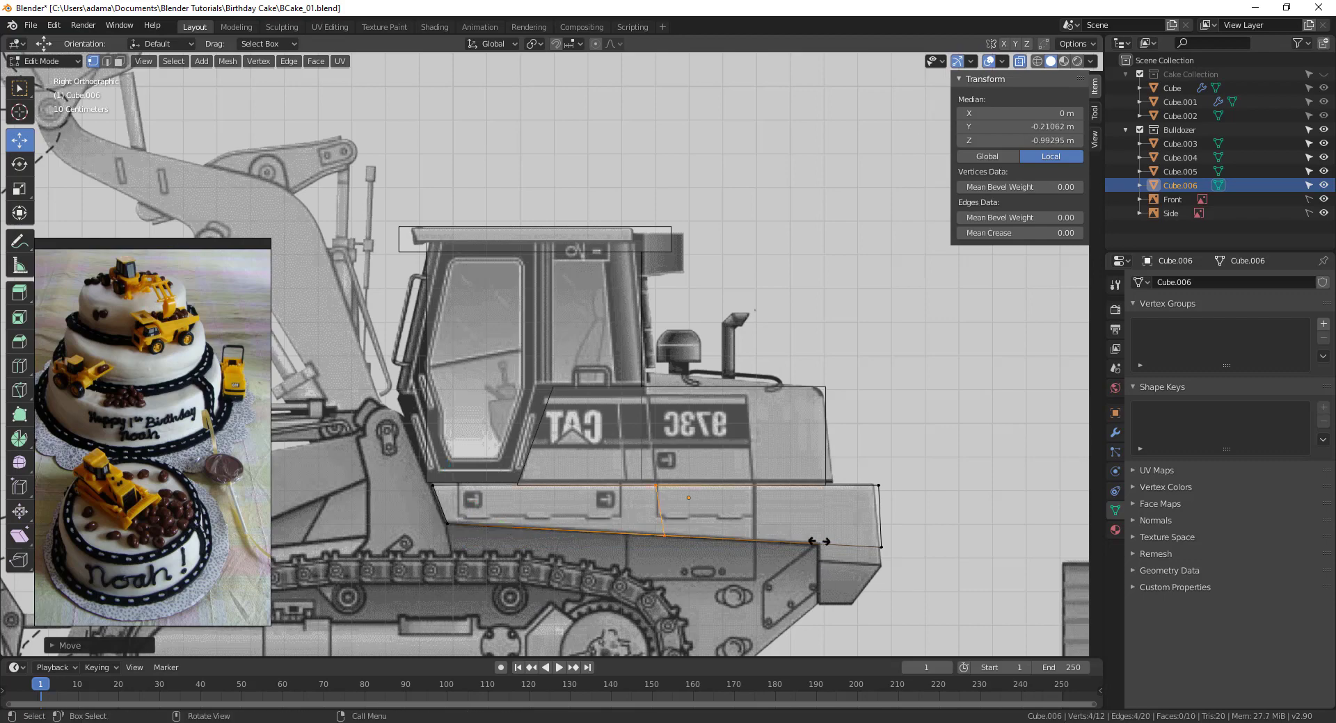
click(966, 542)
Extrude the bottom face behind the loop cut down to the counterweight's base in the side blueprint, at about Z -8.34 m local.
key(KP_5)
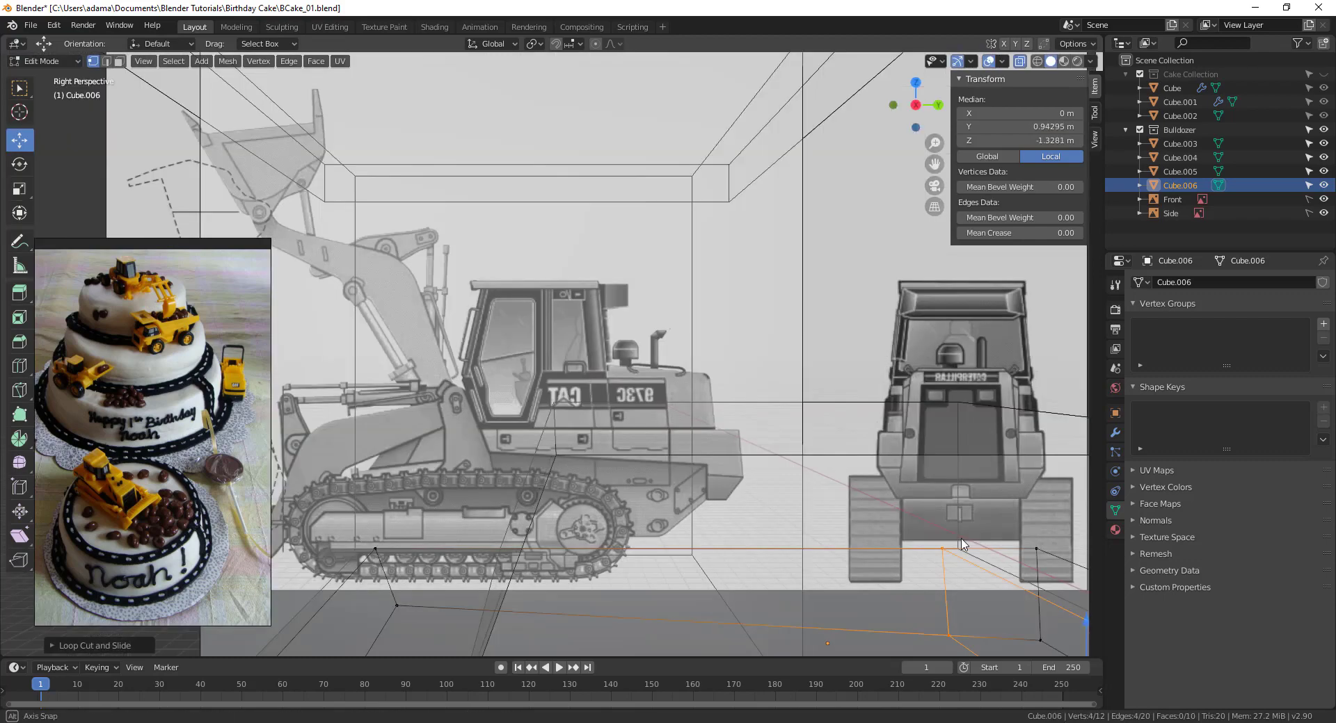
middle_drag(963, 545, 922, 493)
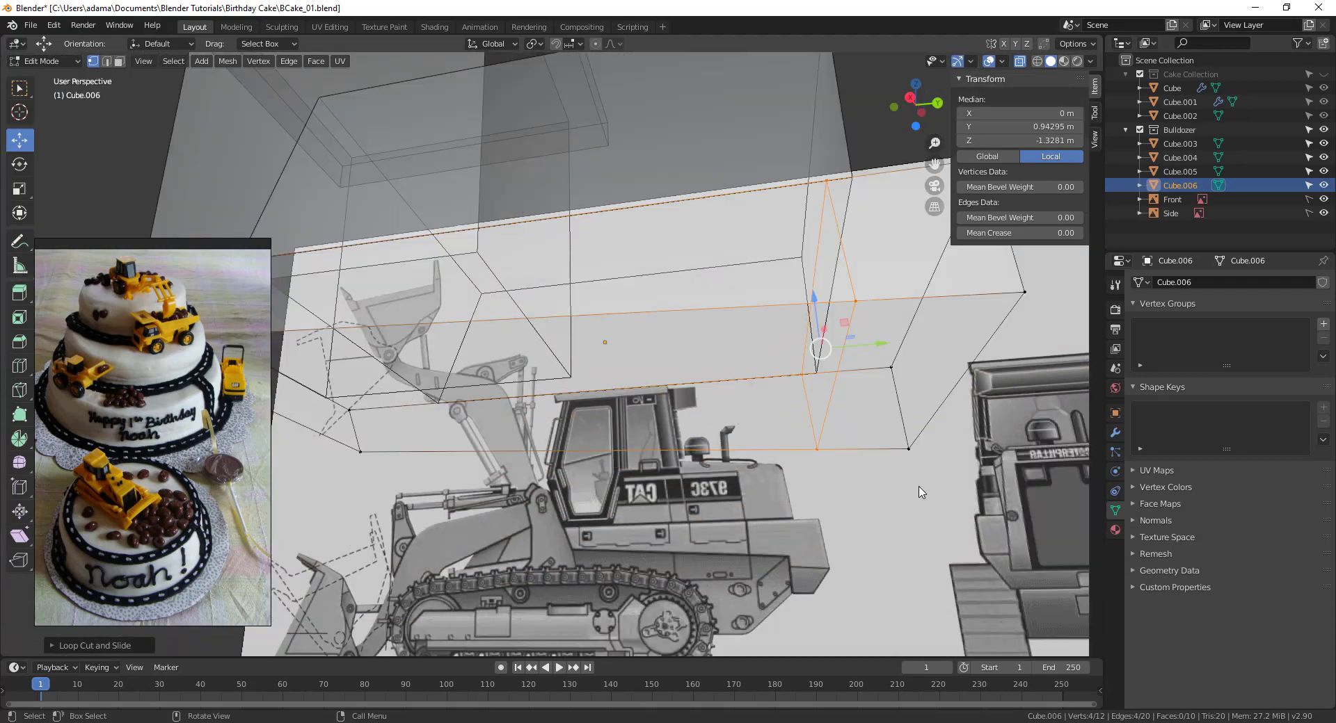
key(3)
click(902, 380)
scroll(775, 486, down, 4)
middle_drag(696, 469, 711, 518)
key(KP_3)
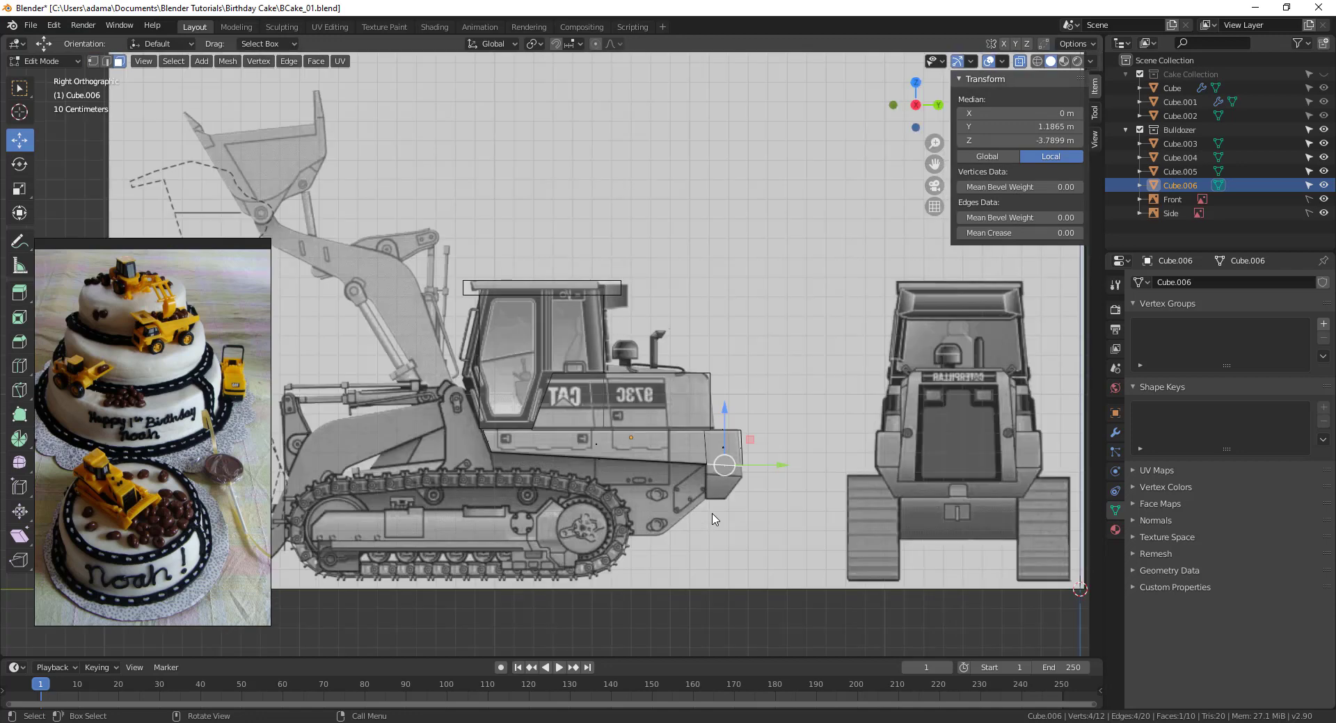
key(e)
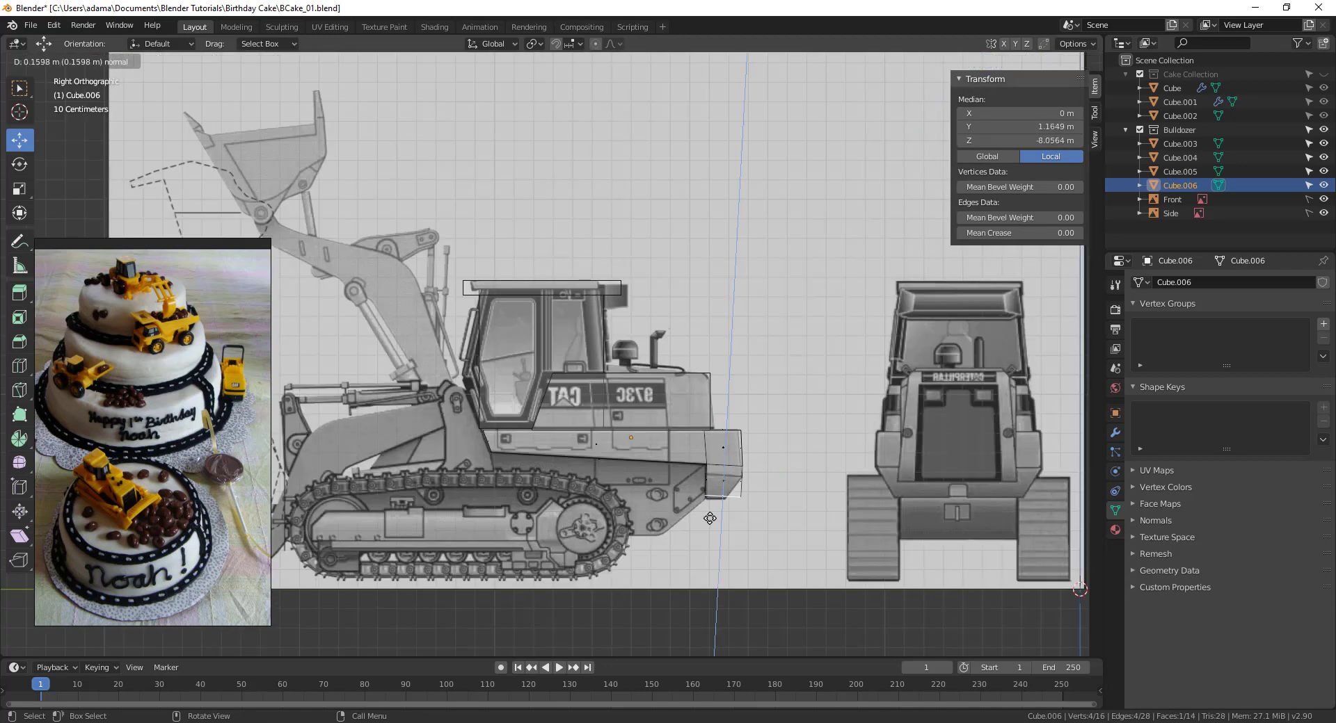
click(709, 519)
Reshape the counterweight's rear vertices to follow the blueprint's angled outline, with the top pair at about Y 1.34 m local.
scroll(709, 519, up, 2)
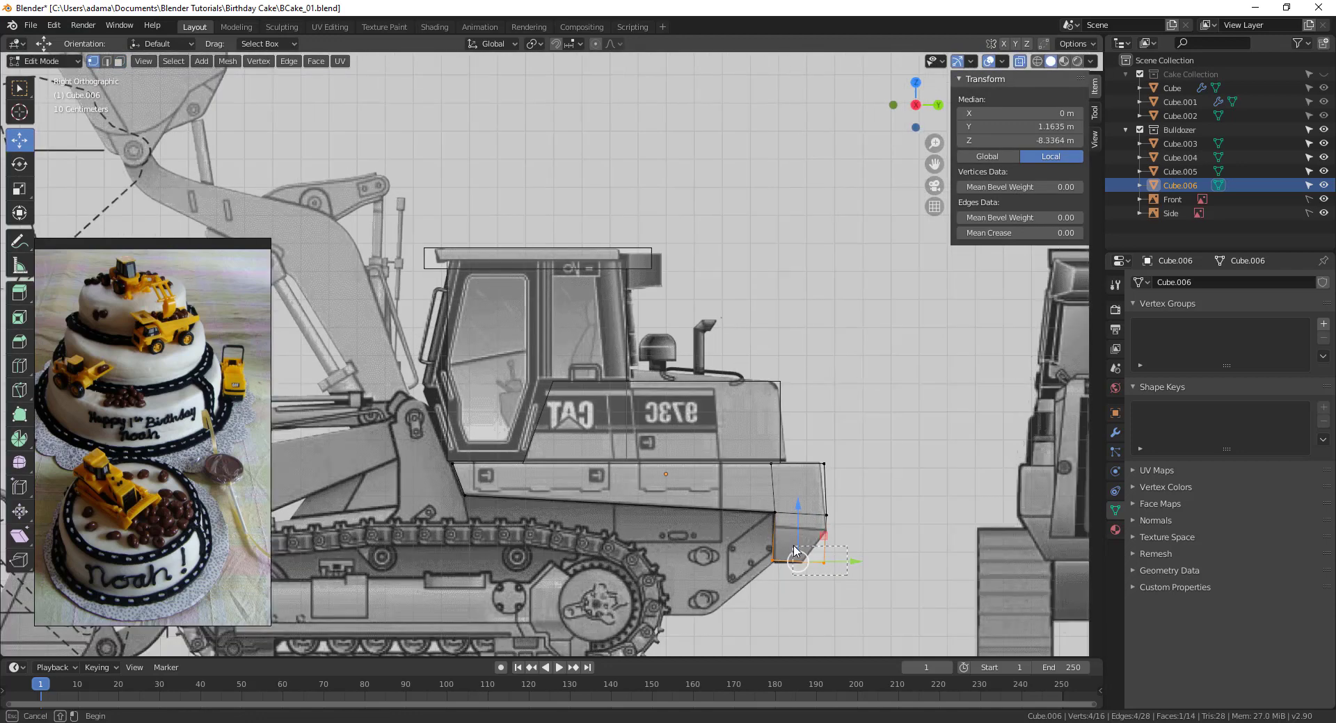
click(832, 563)
drag(875, 564, 852, 562)
drag(858, 497, 827, 531)
drag(803, 438, 854, 483)
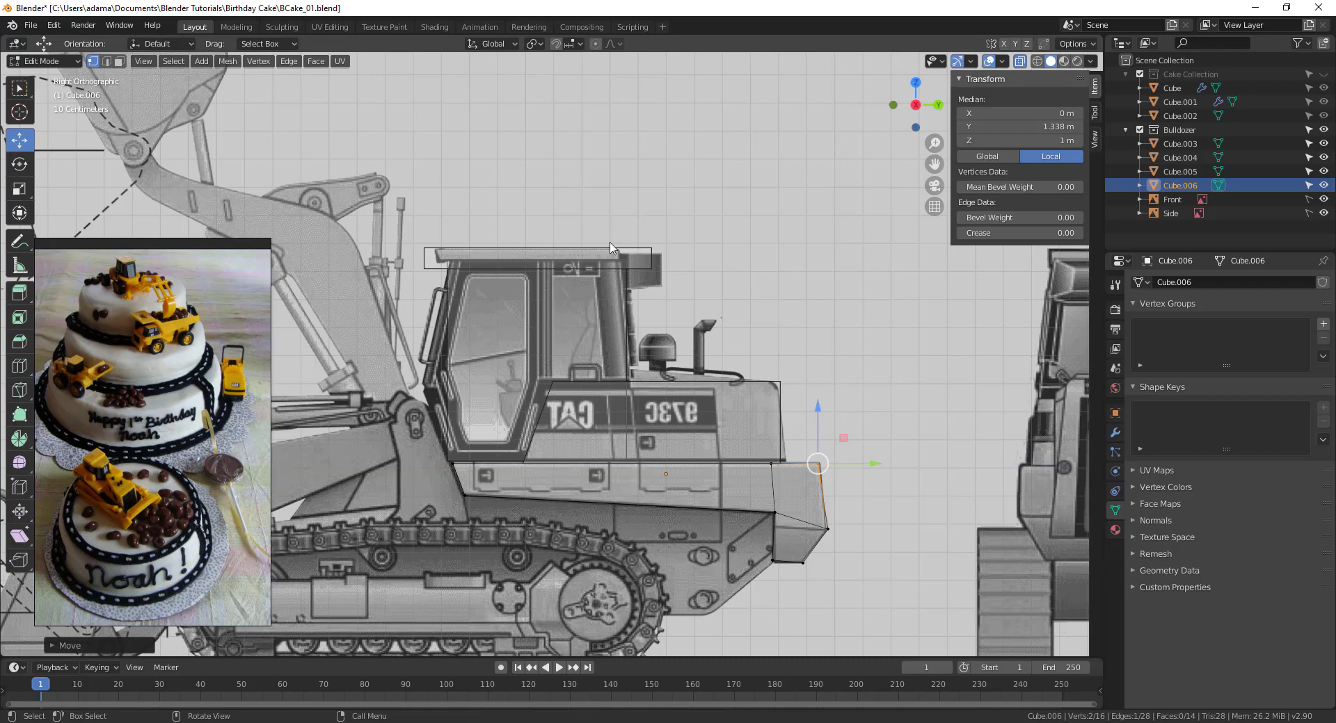
click(636, 260)
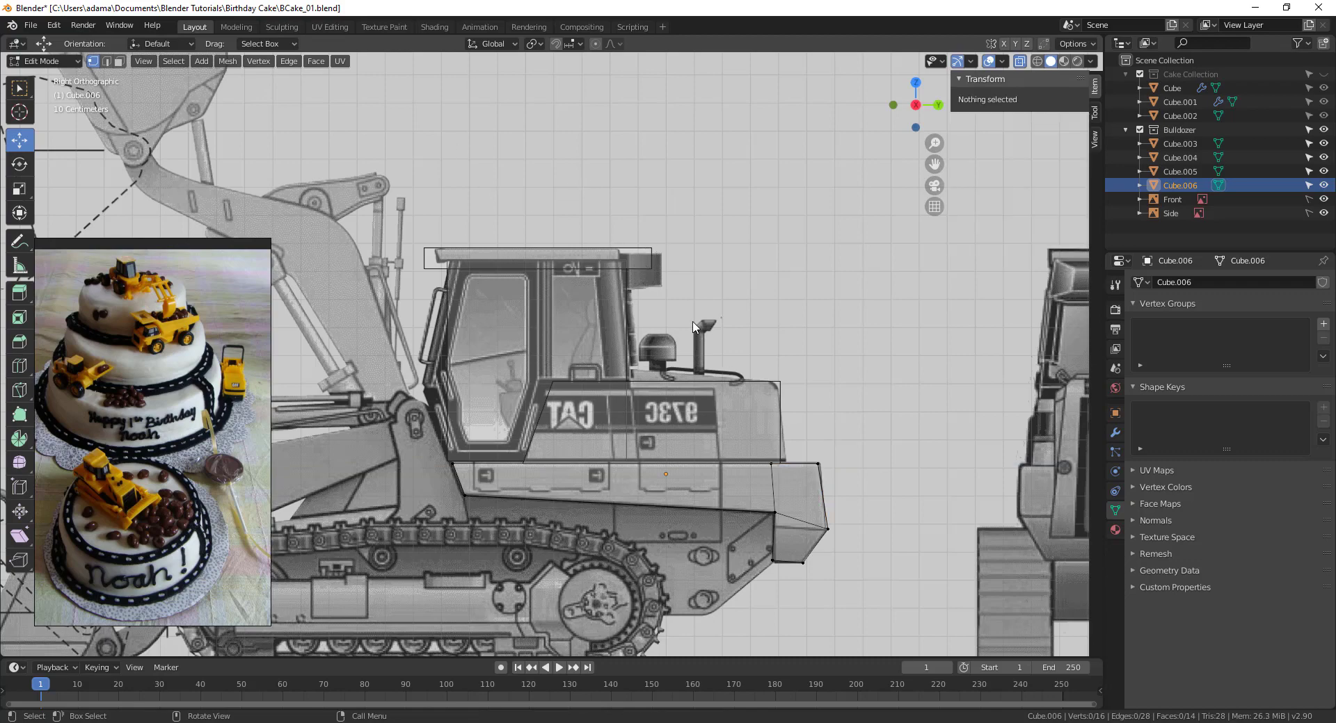
Turn off X-ray display, clear the vertex selection and return to Object Mode.
middle_drag(692, 325, 882, 362)
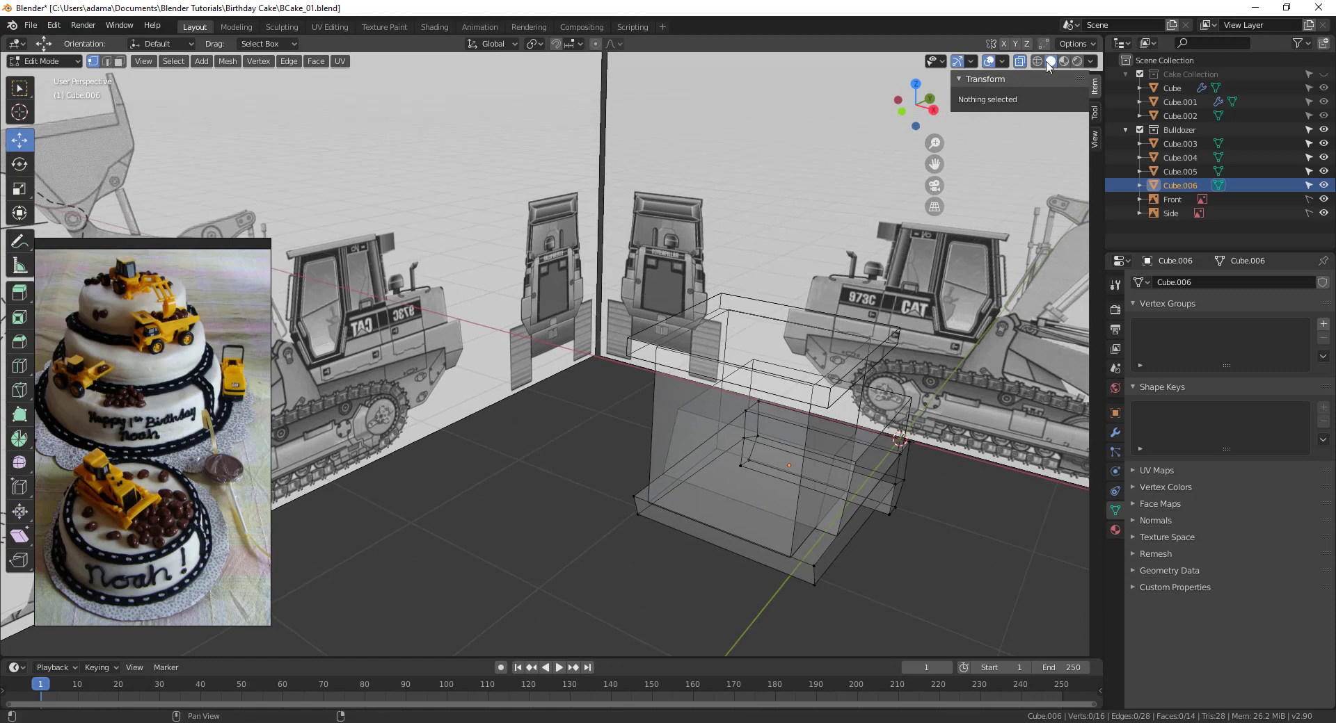
click(1021, 61)
middle_drag(882, 482, 825, 477)
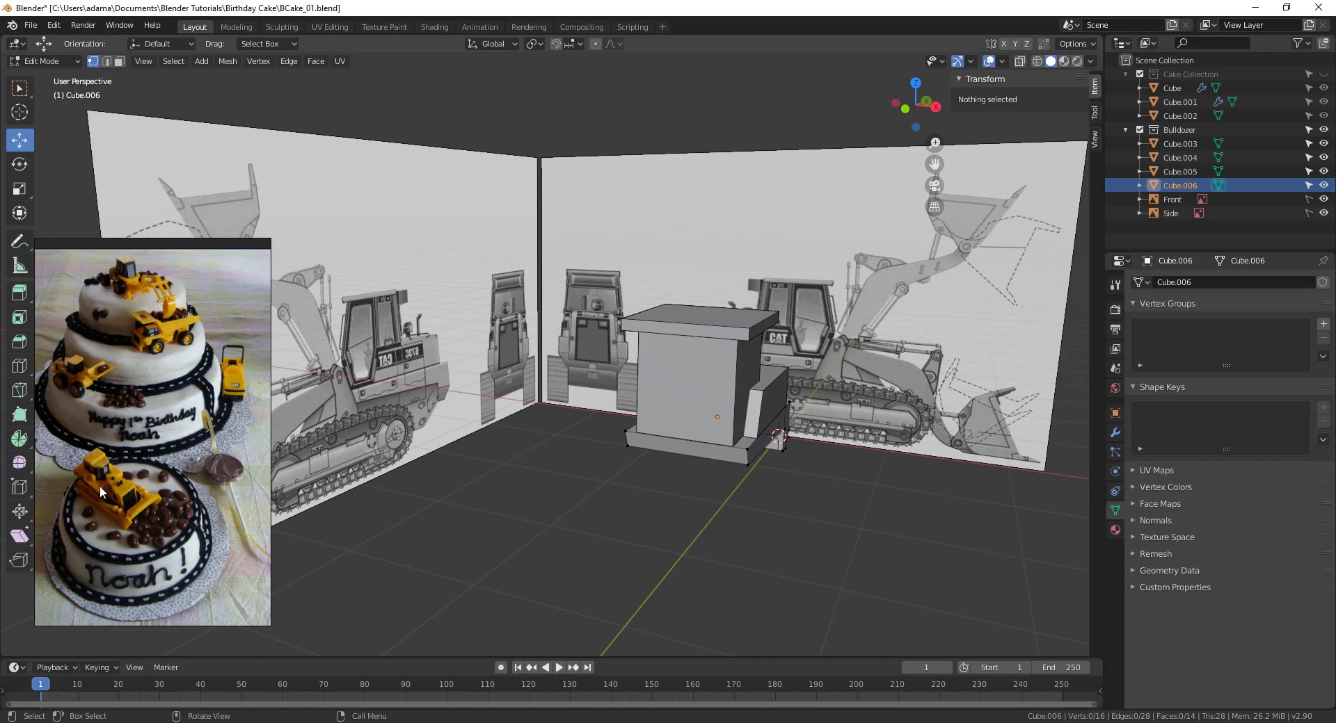
click(692, 407)
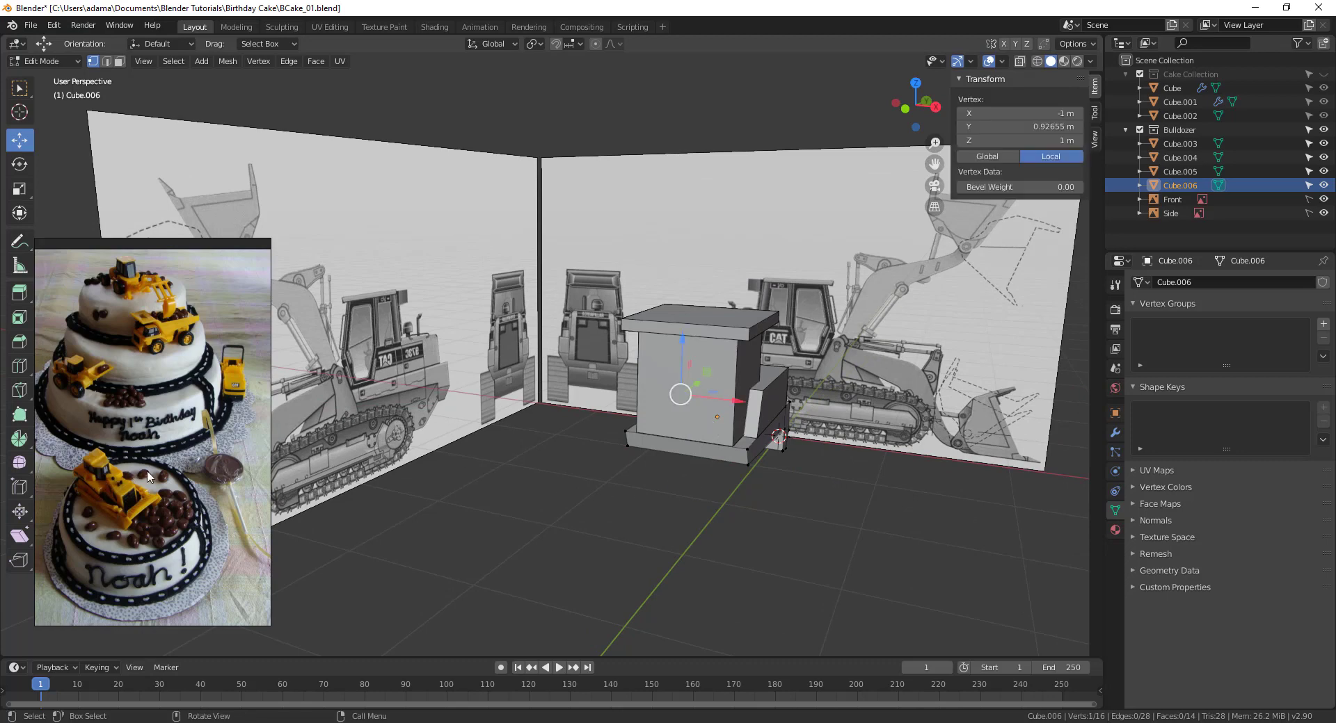
key(alt+a)
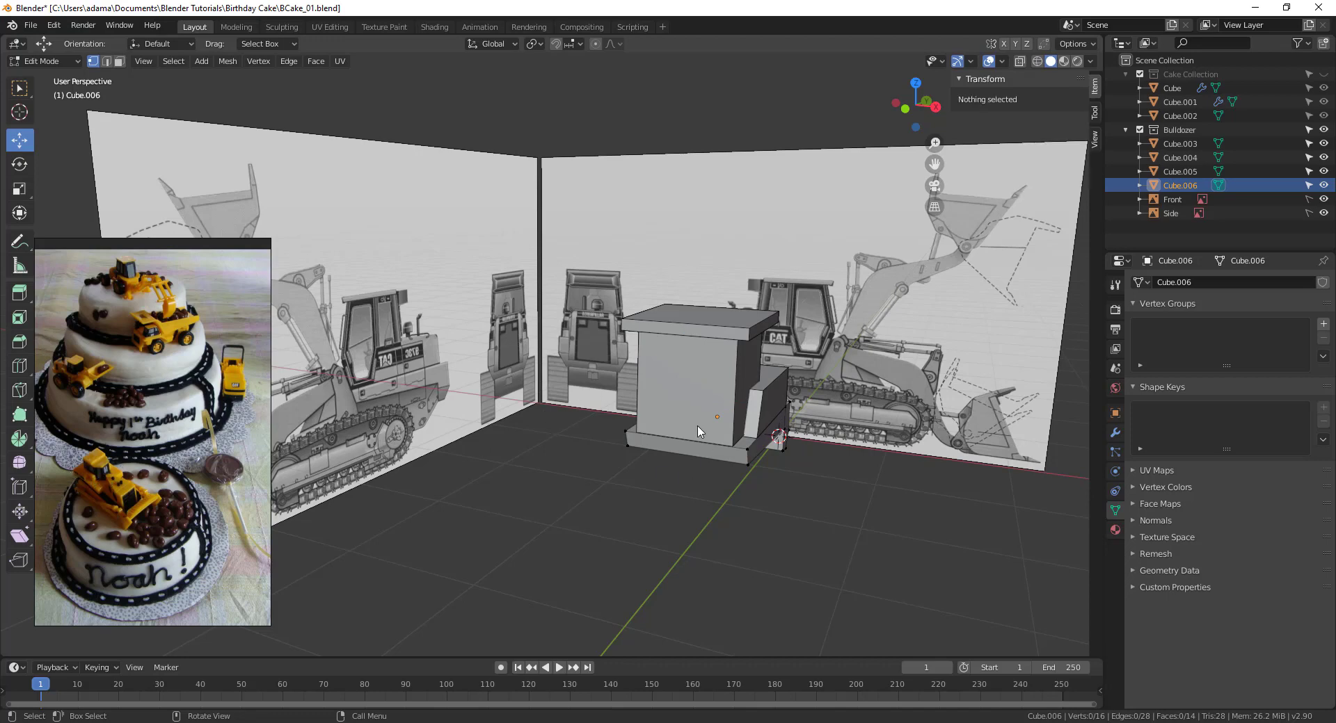
key(ctrl+Tab)
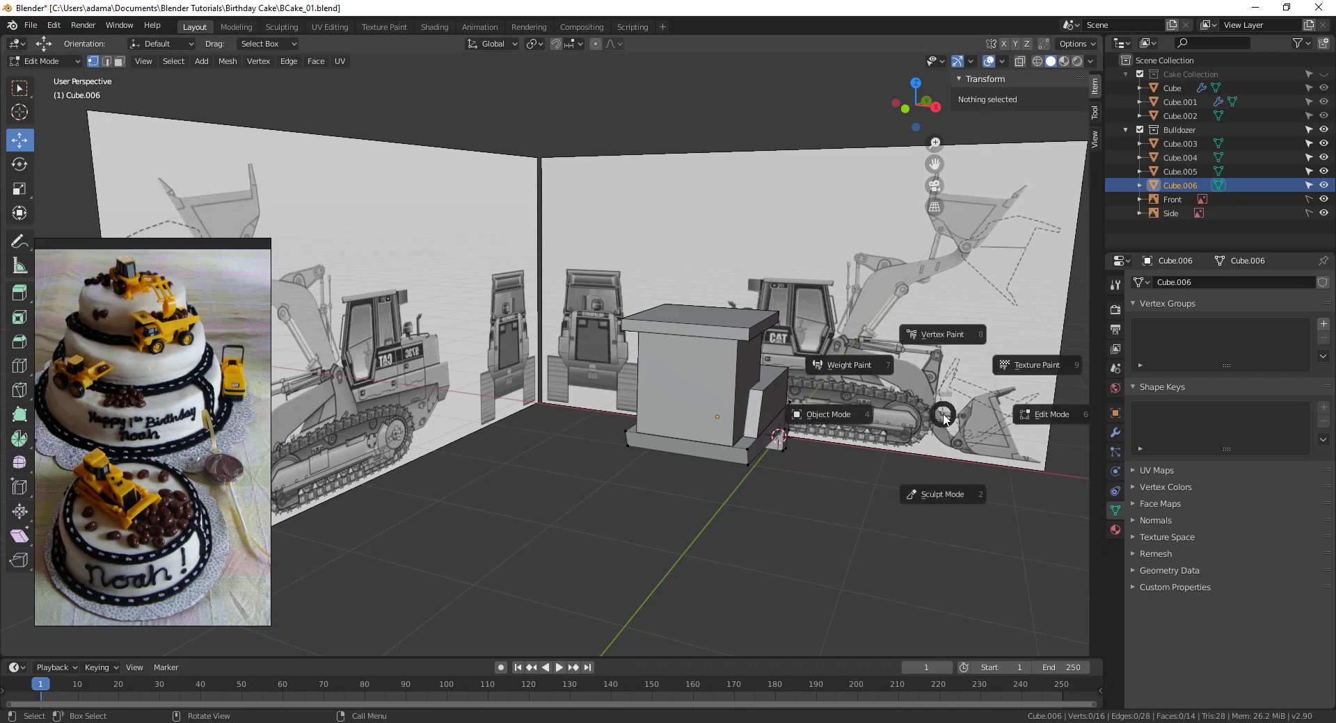
click(834, 414)
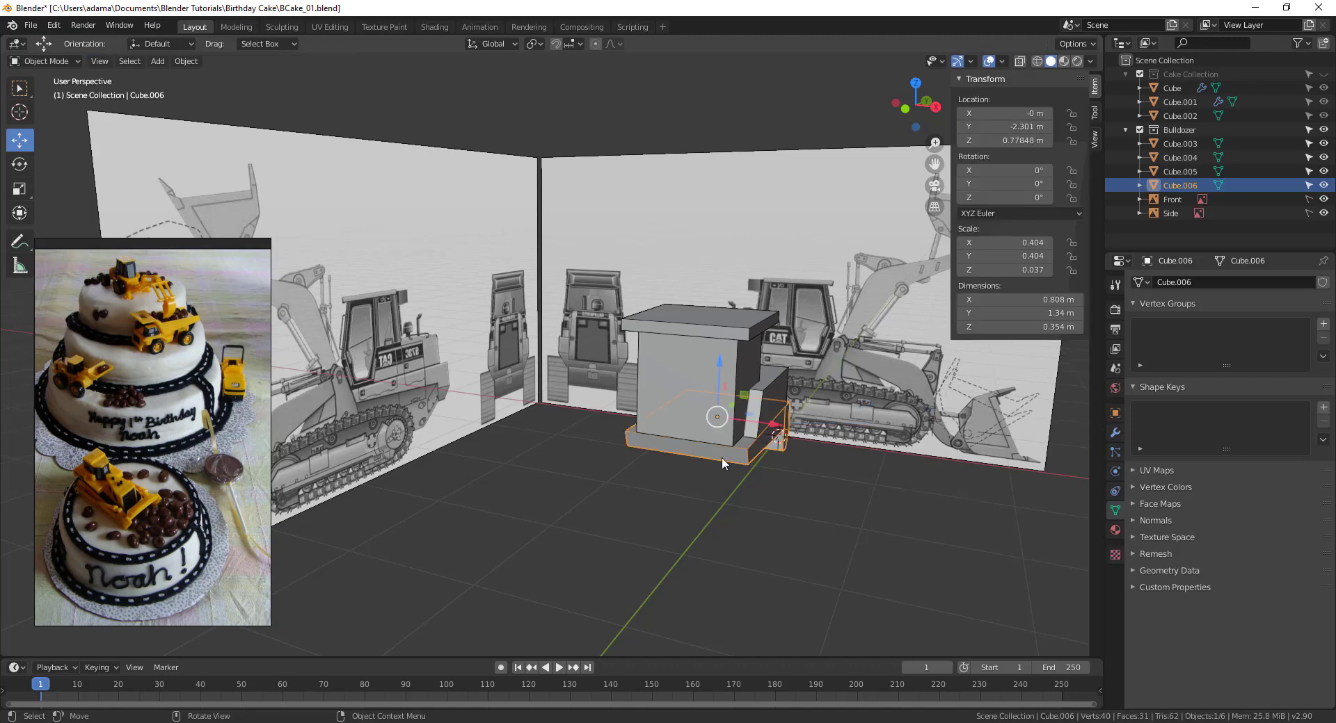
Widen the lower body along X to a scale of about 0.593, making it about 1.19 m wide.
key(s)
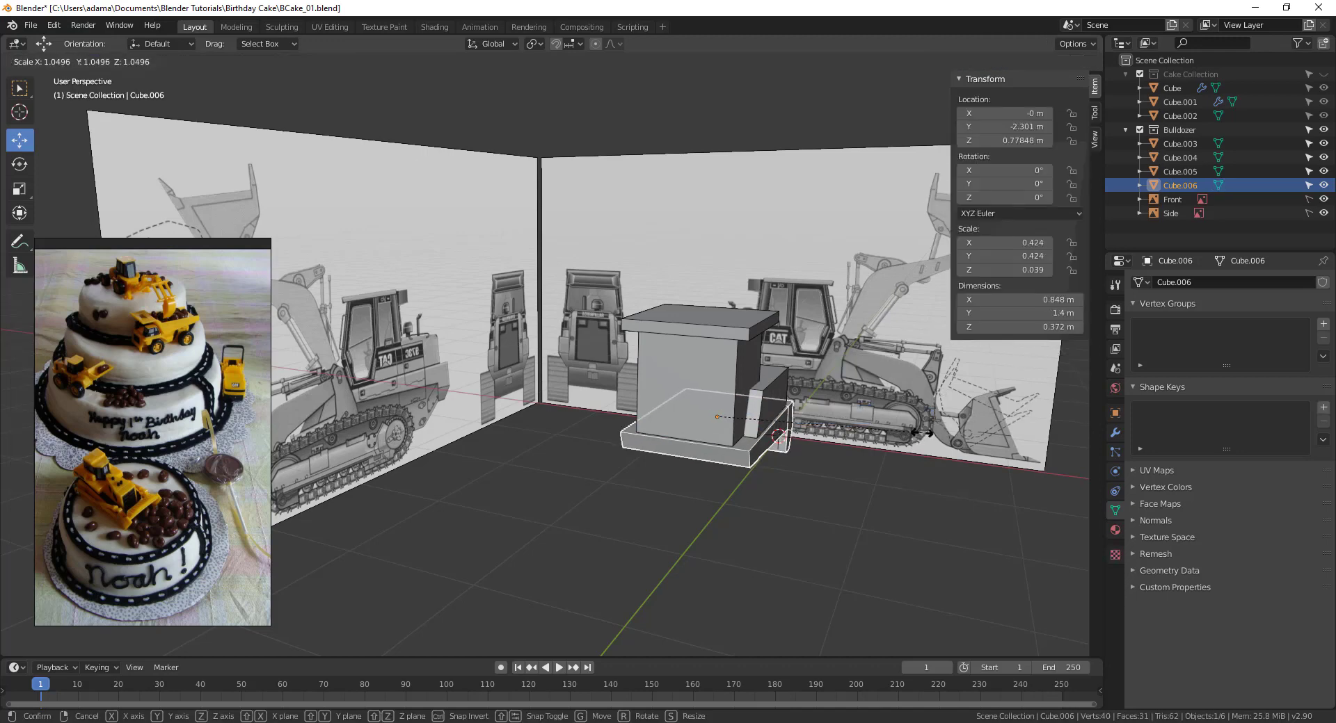
key(x)
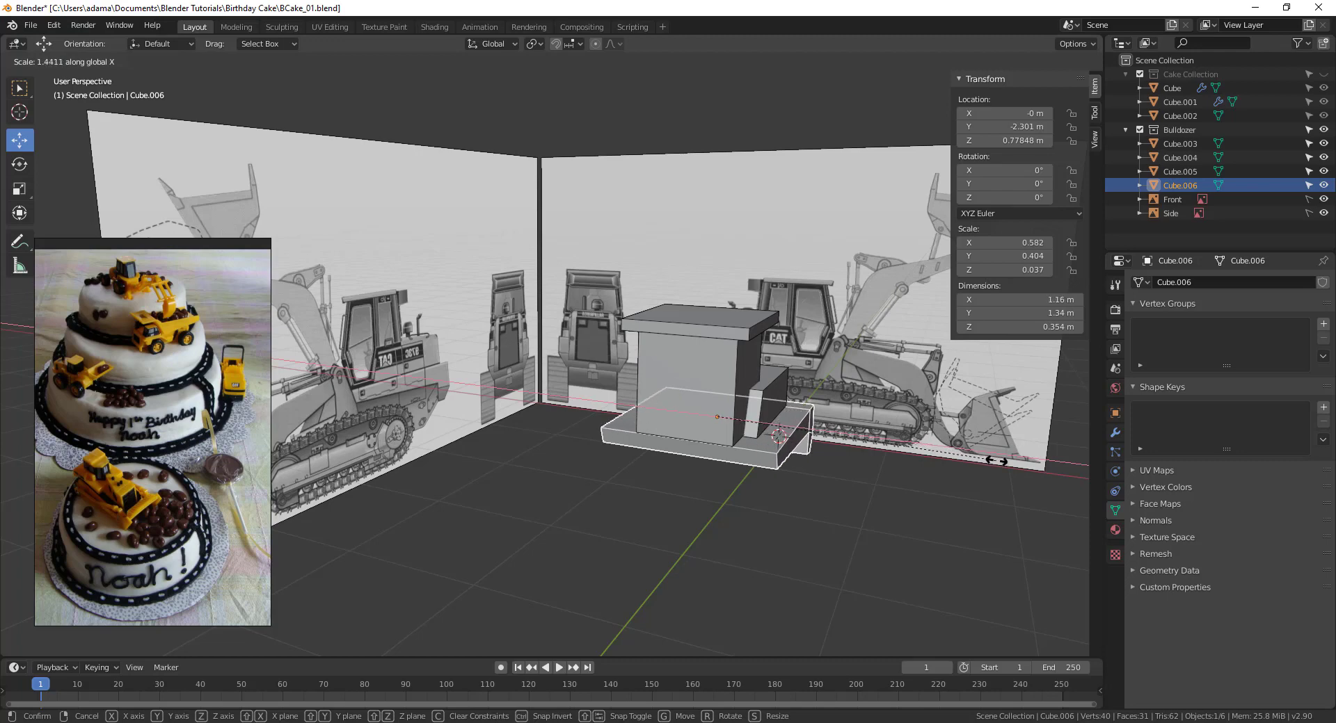
click(1000, 464)
Duplicate the roof slab and move the copy along Z beneath the lower body, to about Z 0.68 m.
middle_drag(737, 561, 717, 561)
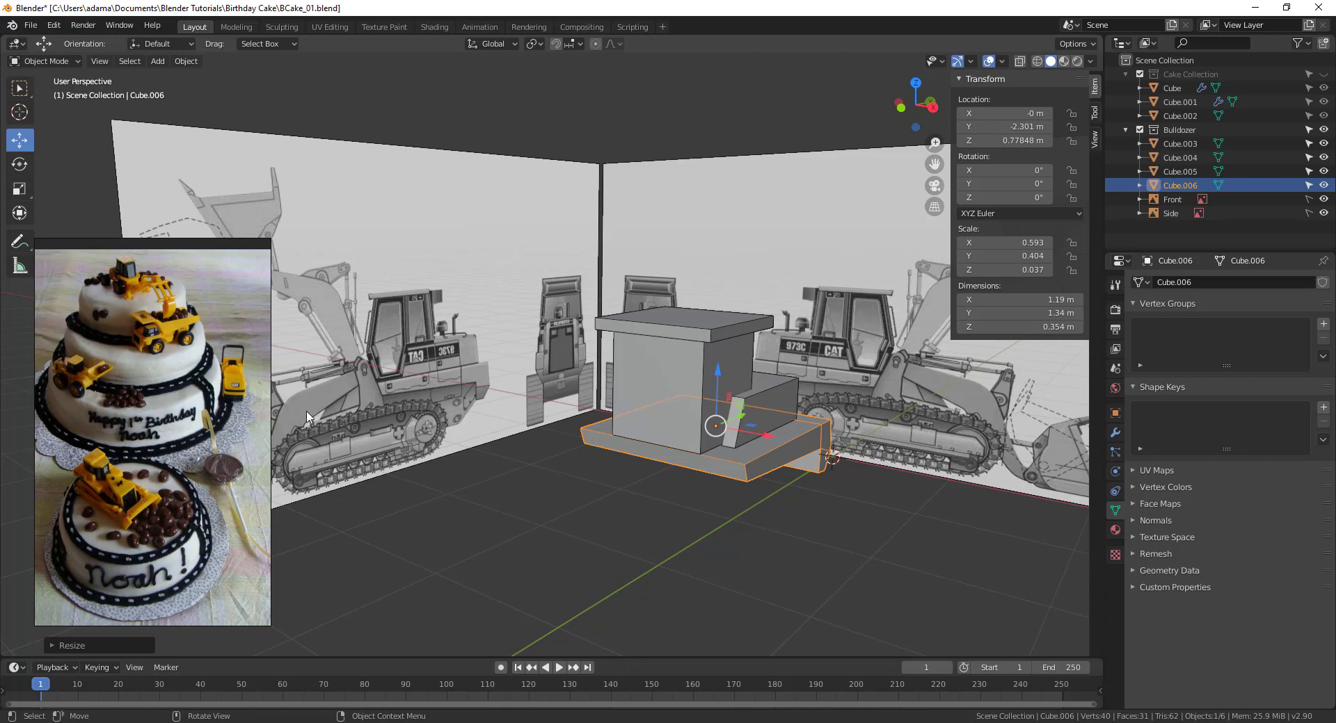
click(720, 333)
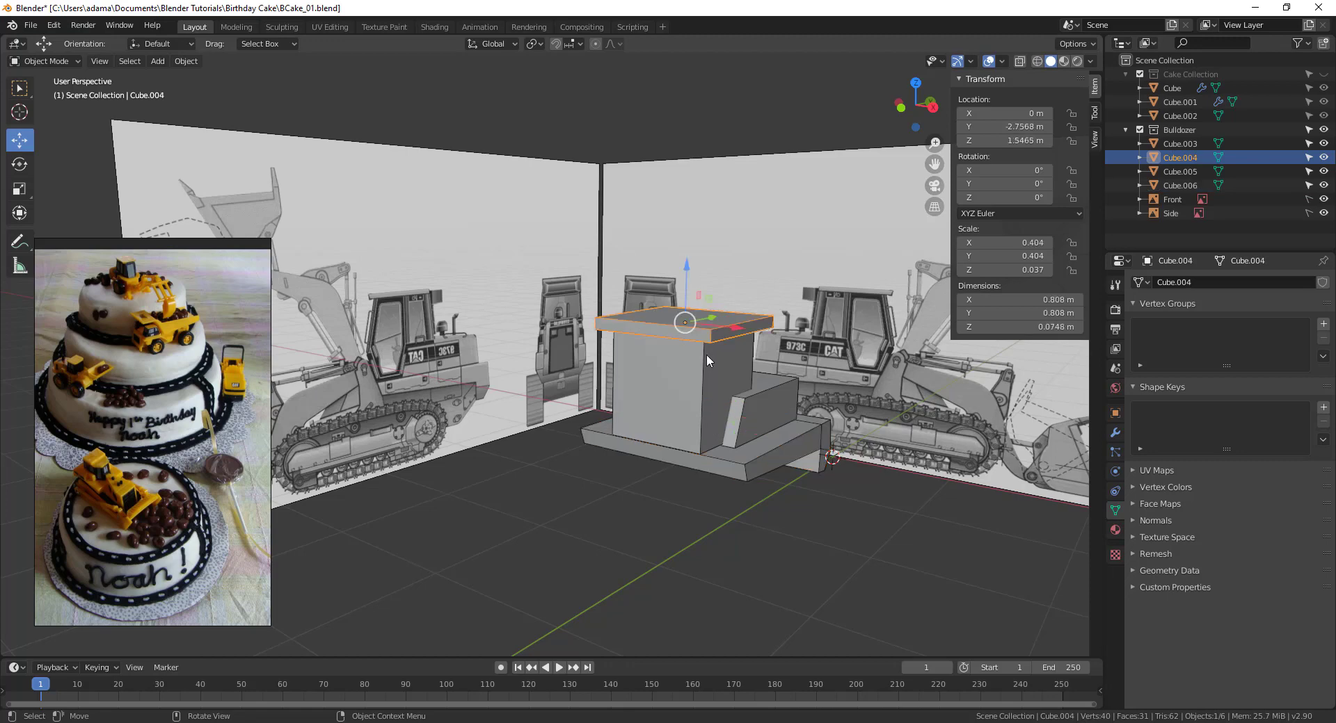
key(shift+d)
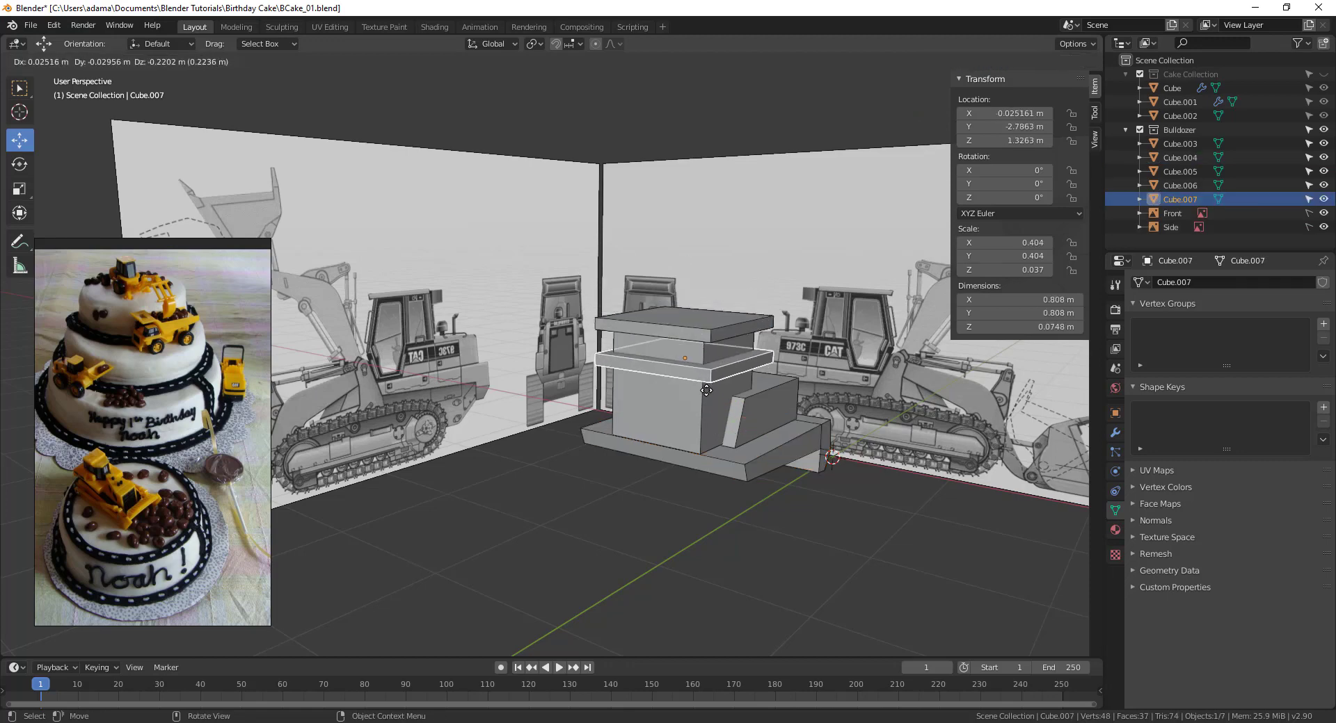
key(z)
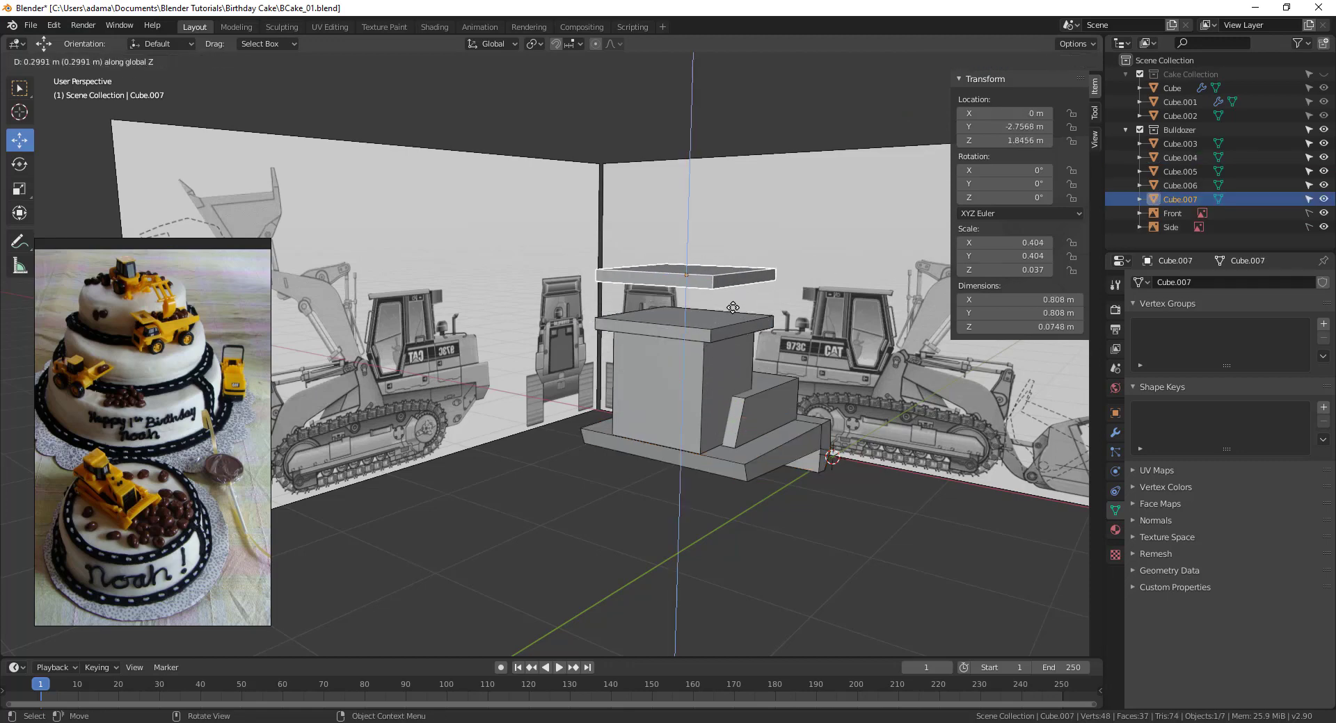
click(784, 490)
In Edit Mode, pull the copied slab's bottom face down along Z to form a deep chassis block.
middle_drag(783, 491, 730, 478)
key(ctrl+Tab)
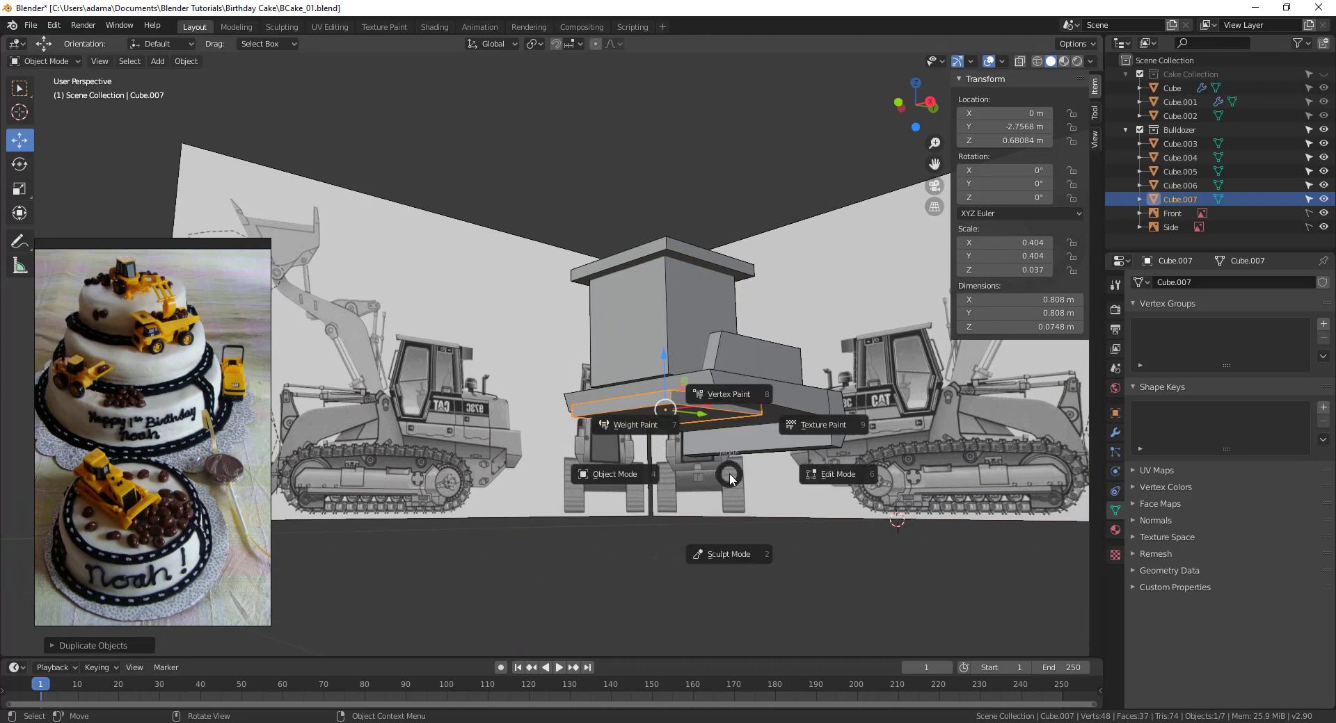
click(729, 467)
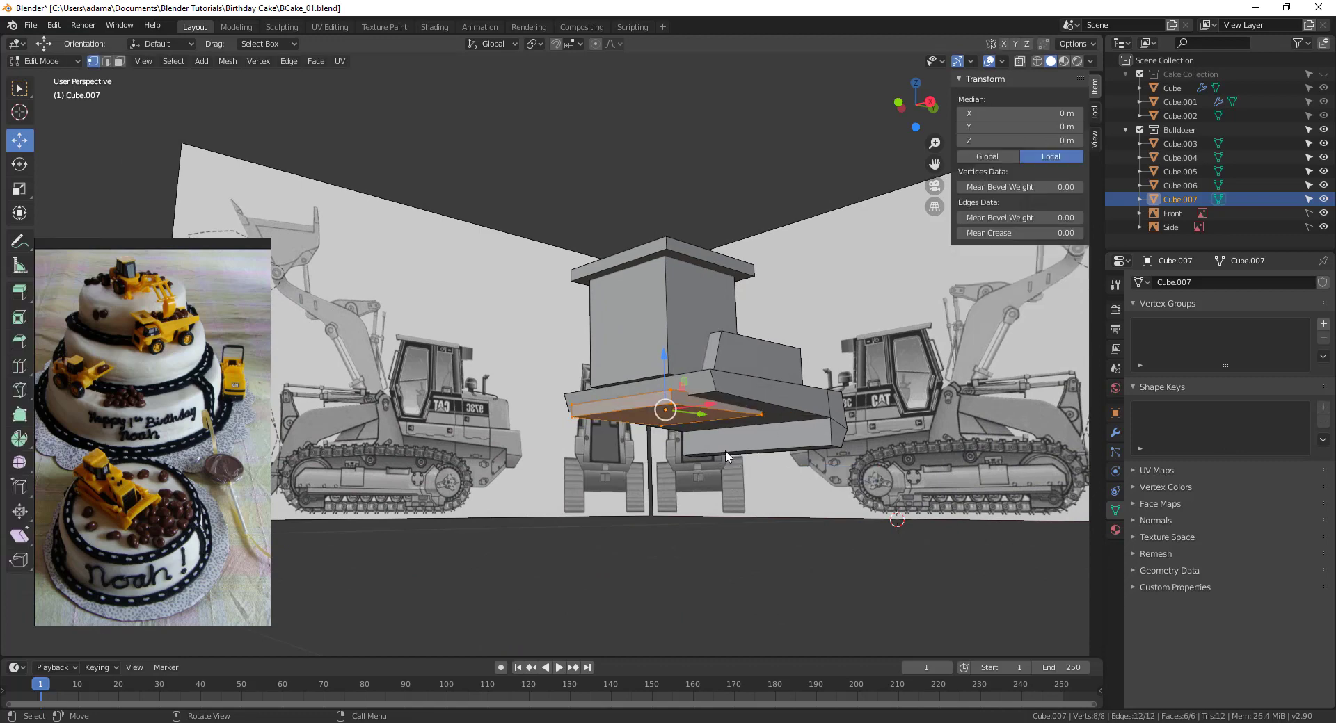
click(682, 421)
middle_drag(682, 420, 640, 370)
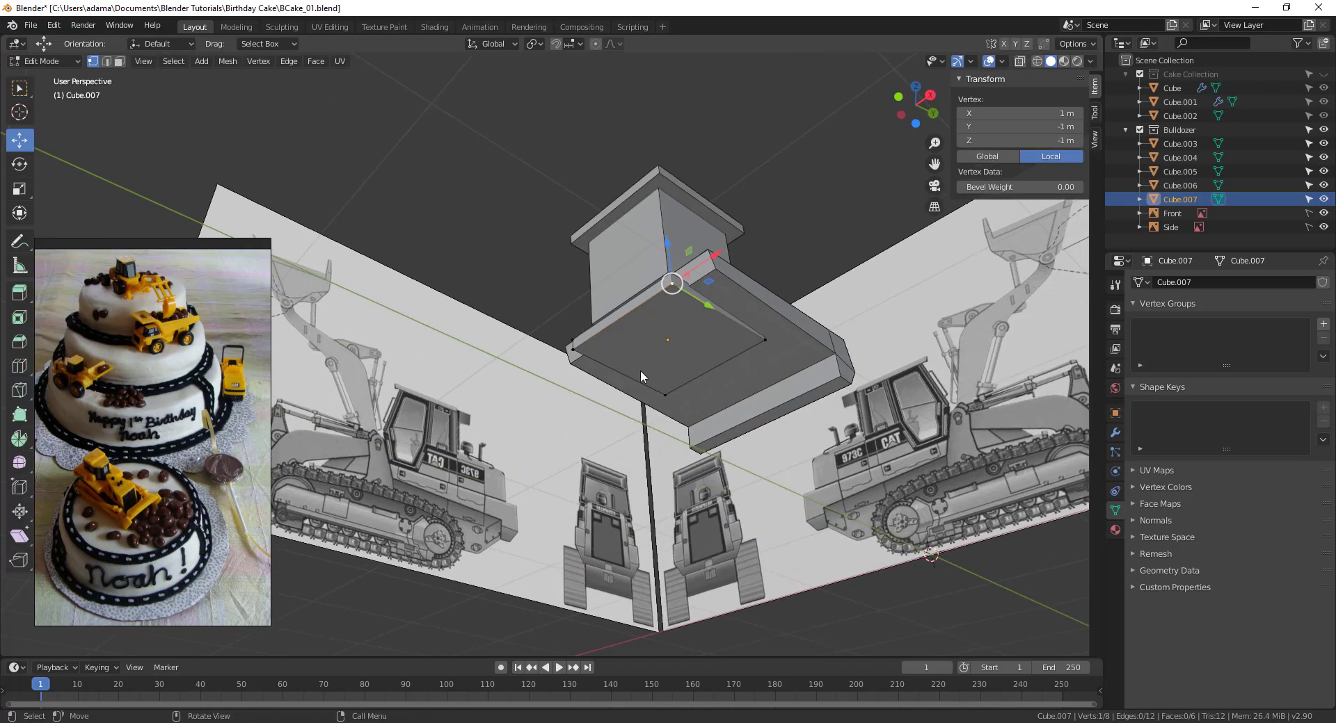
click(666, 341)
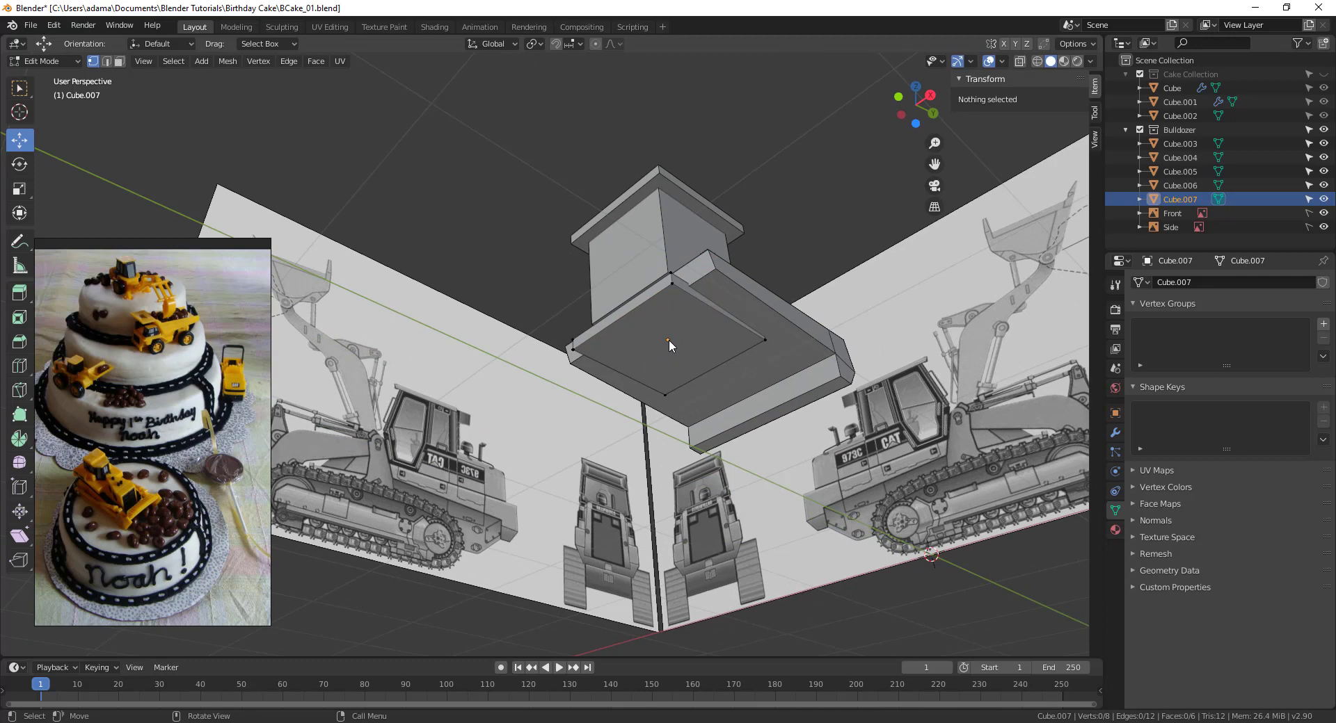
key(3)
click(666, 338)
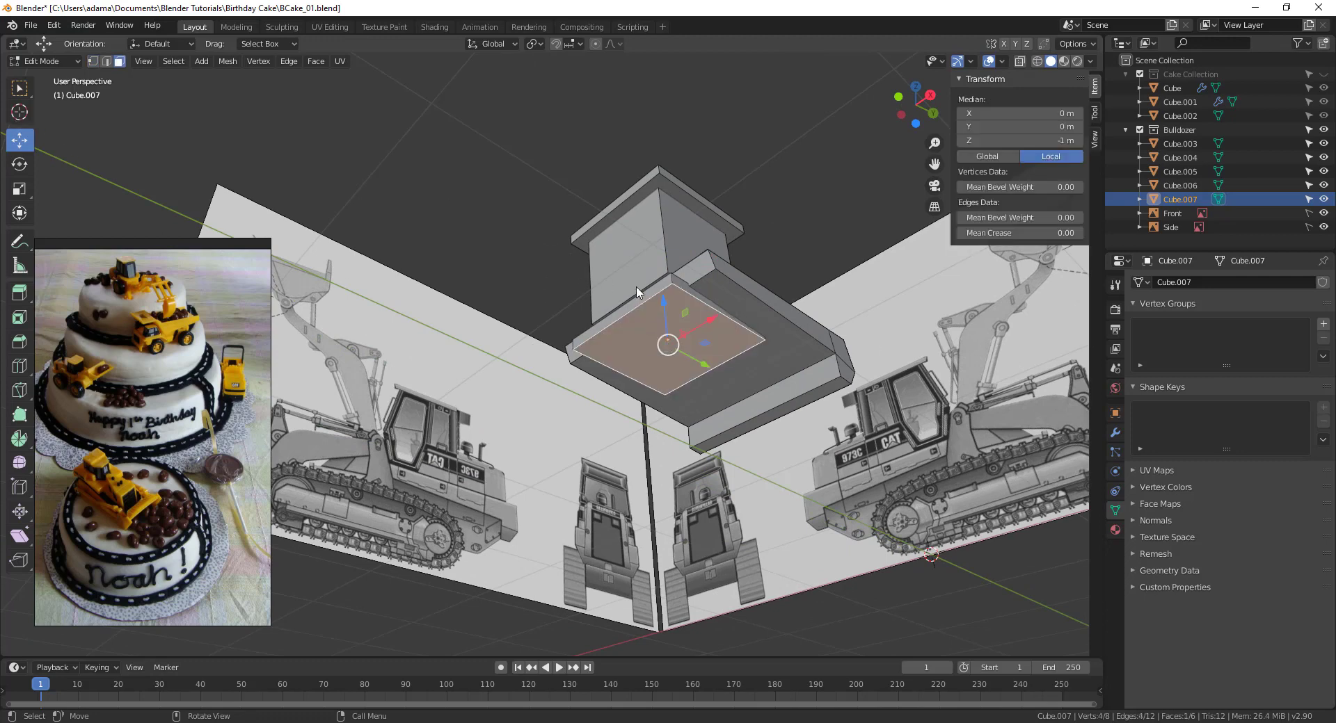
drag(660, 293, 654, 383)
Extend the chassis block's rear face along Y beneath the body to meet the rear counterweight.
middle_drag(654, 383, 438, 550)
click(487, 465)
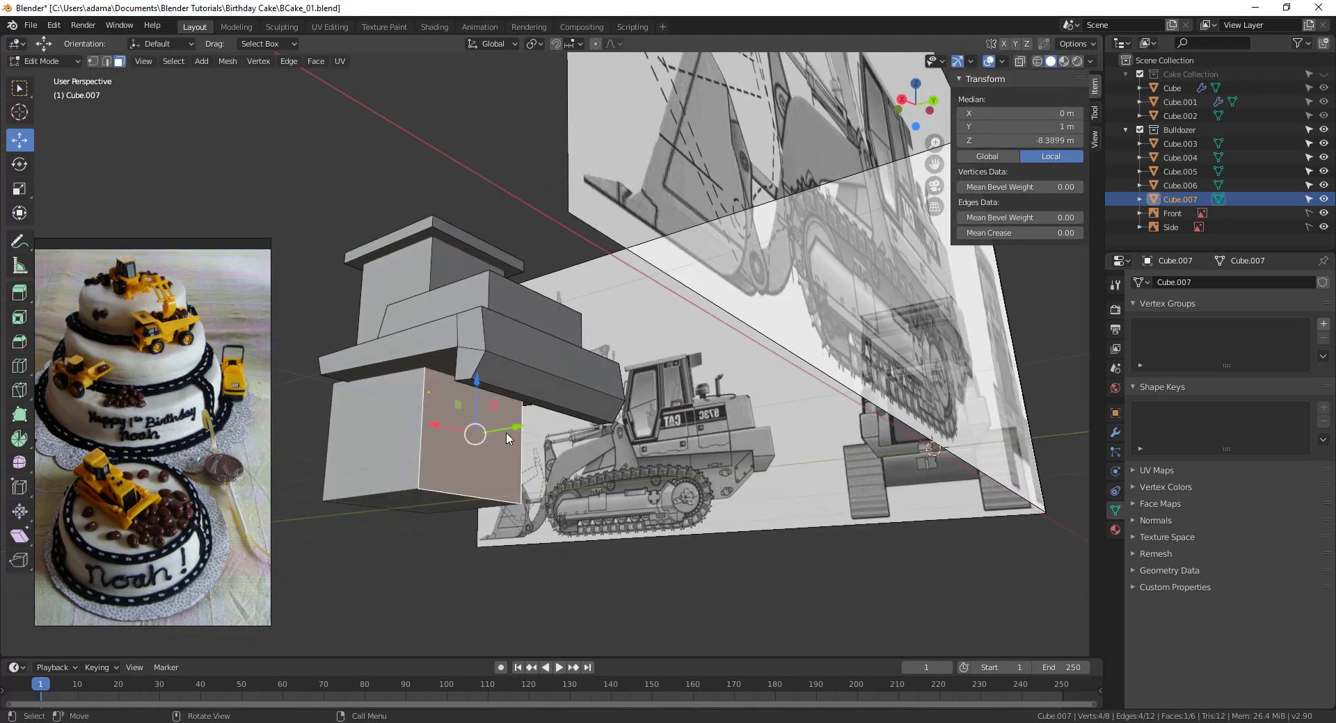
key(g)
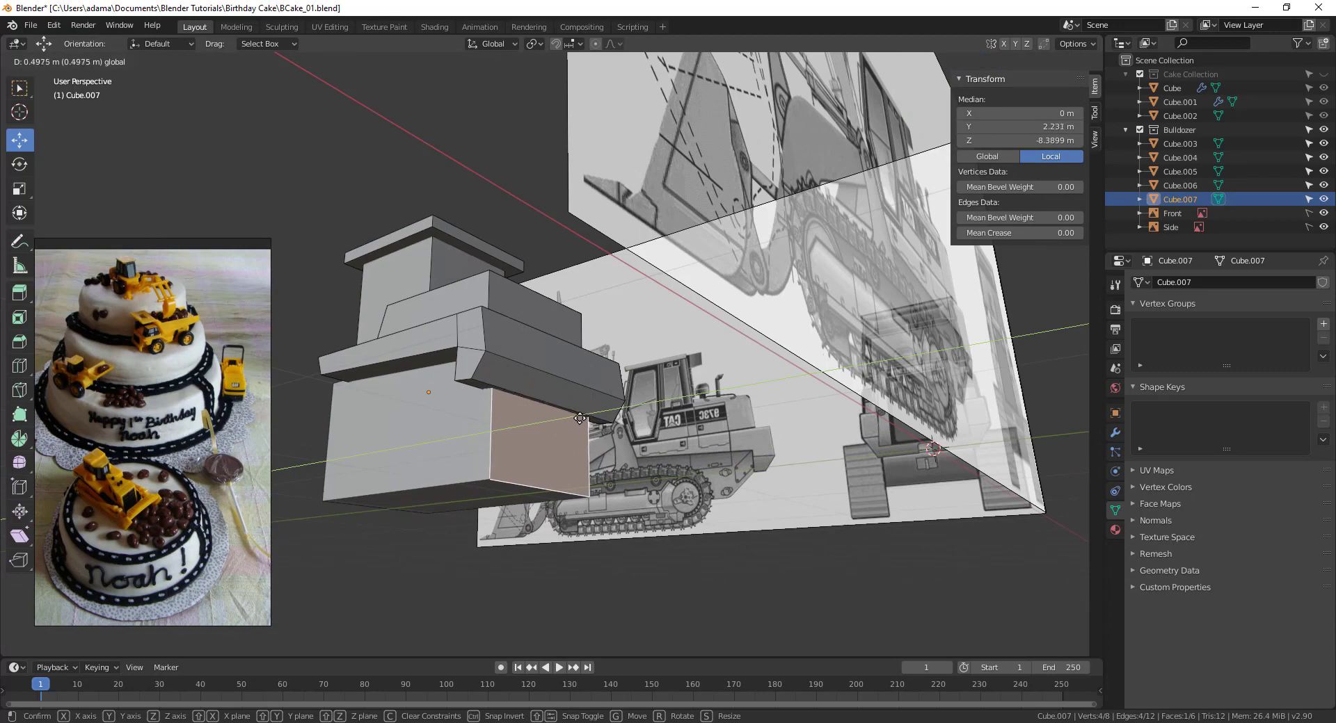
click(489, 479)
Pull the chassis block's front face forward along Y so it projects well beyond the cab, and clear the selection.
middle_drag(489, 479, 636, 578)
key(ctrl+z)
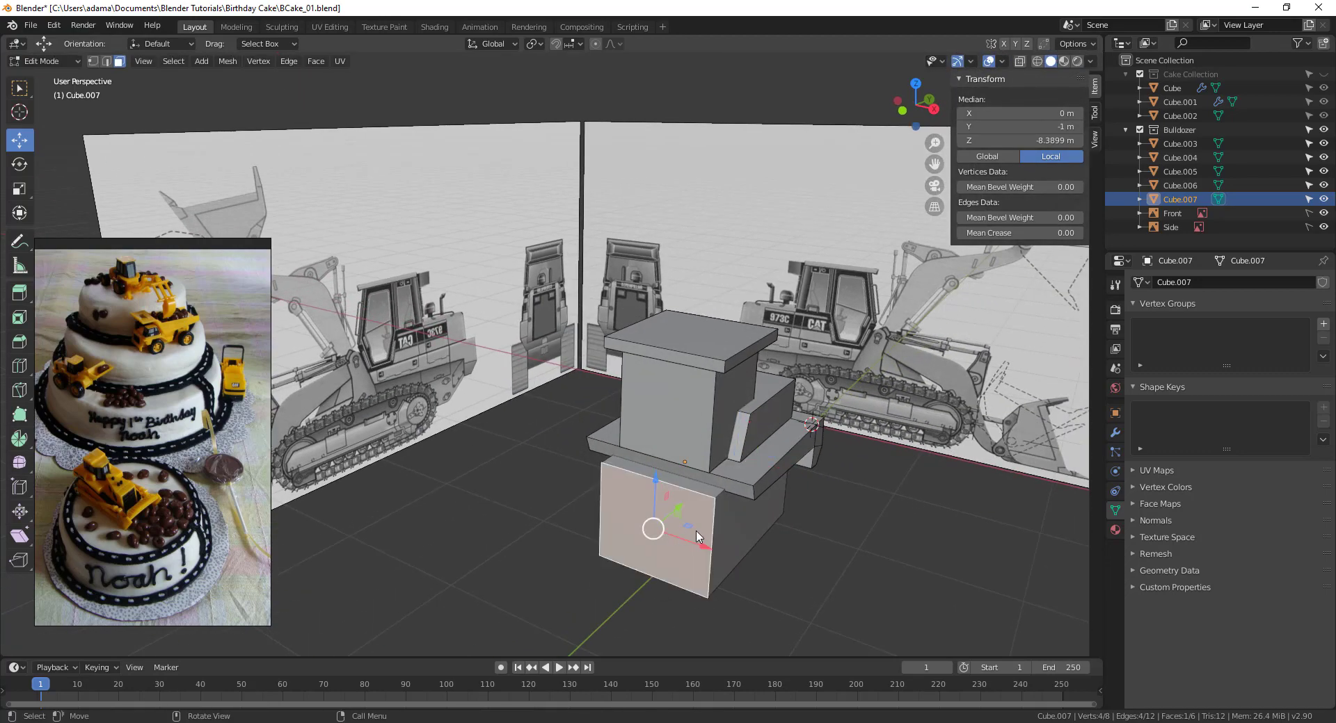
middle_drag(679, 541, 592, 470)
drag(604, 472, 496, 498)
middle_drag(622, 486, 712, 399)
key(alt+a)
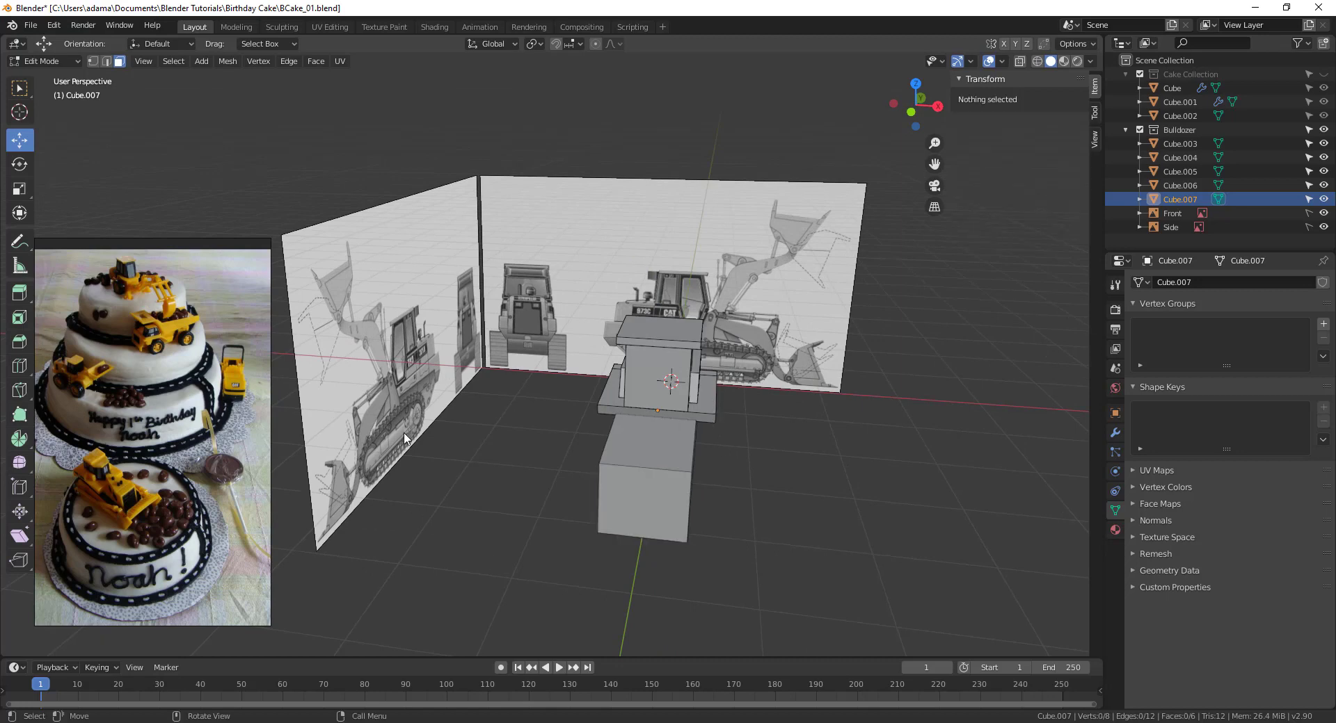
middle_drag(451, 459, 334, 402)
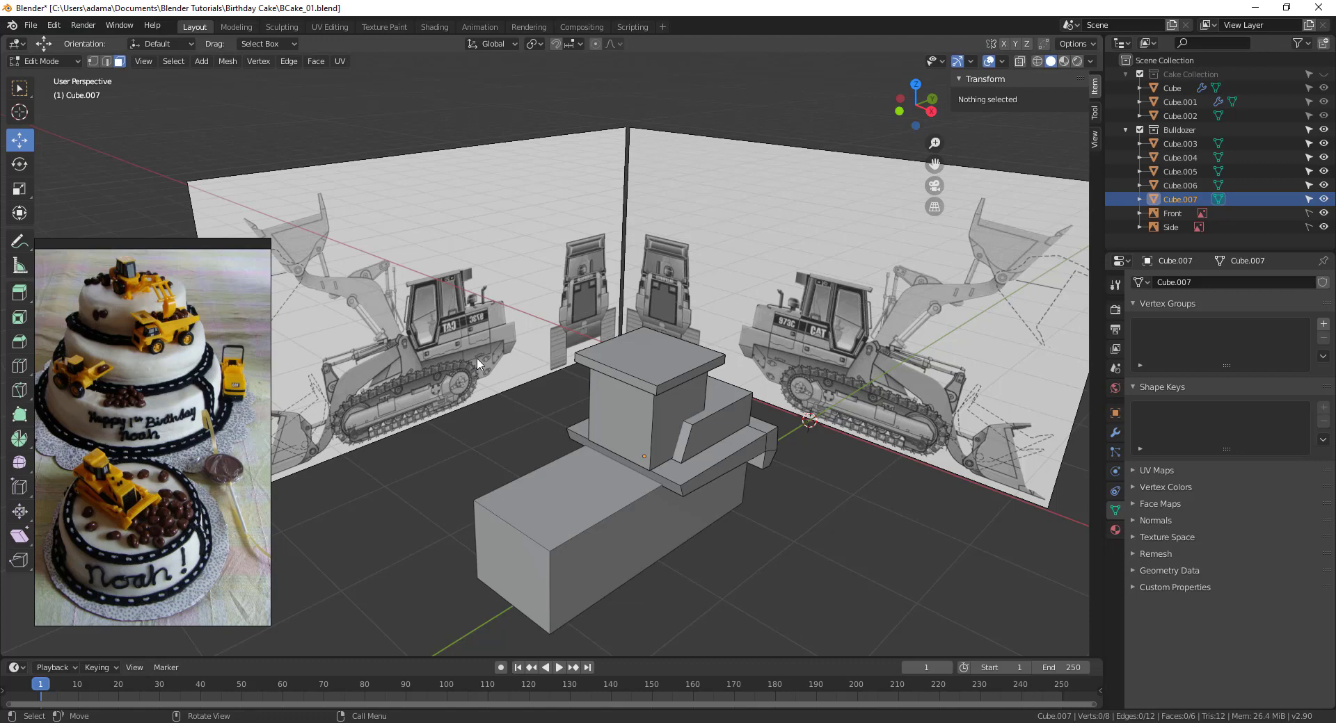
middle_drag(561, 441, 574, 457)
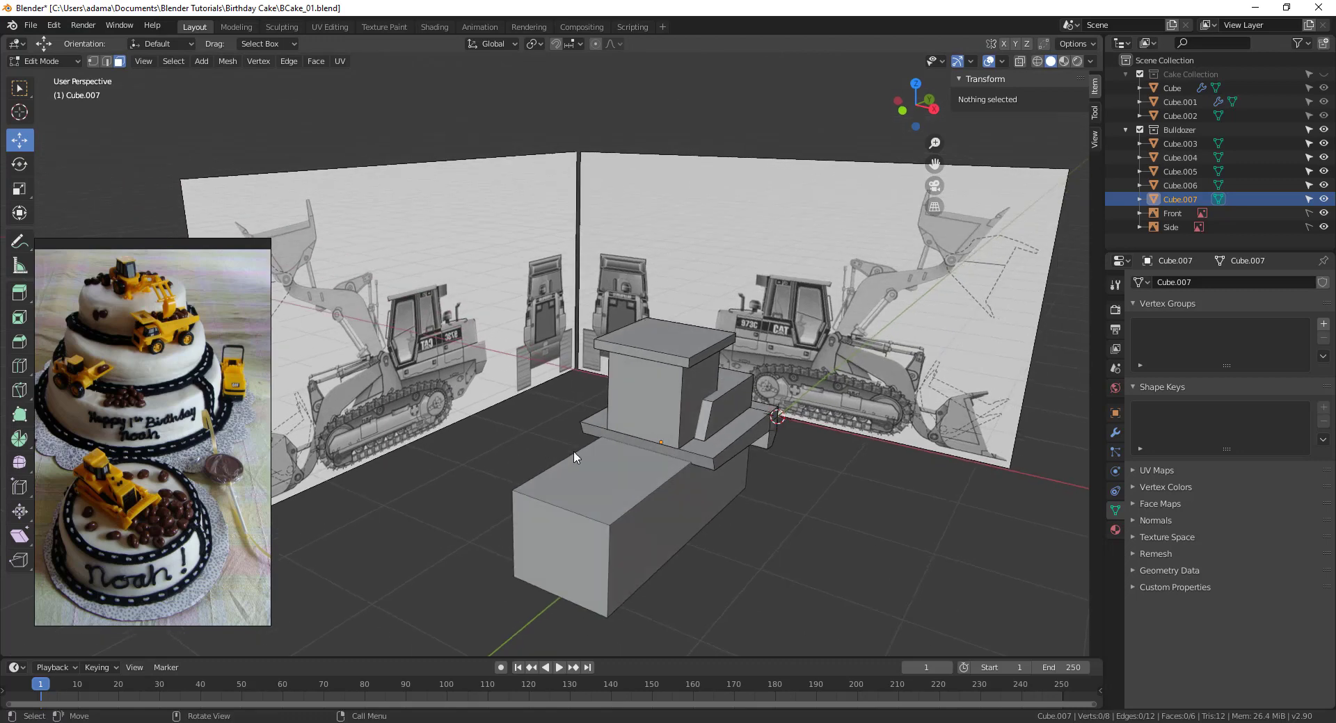
Return to Object Mode and scale the lower body slab along X to about 2.1 m wide, overhanging the chassis on both sides.
click(680, 518)
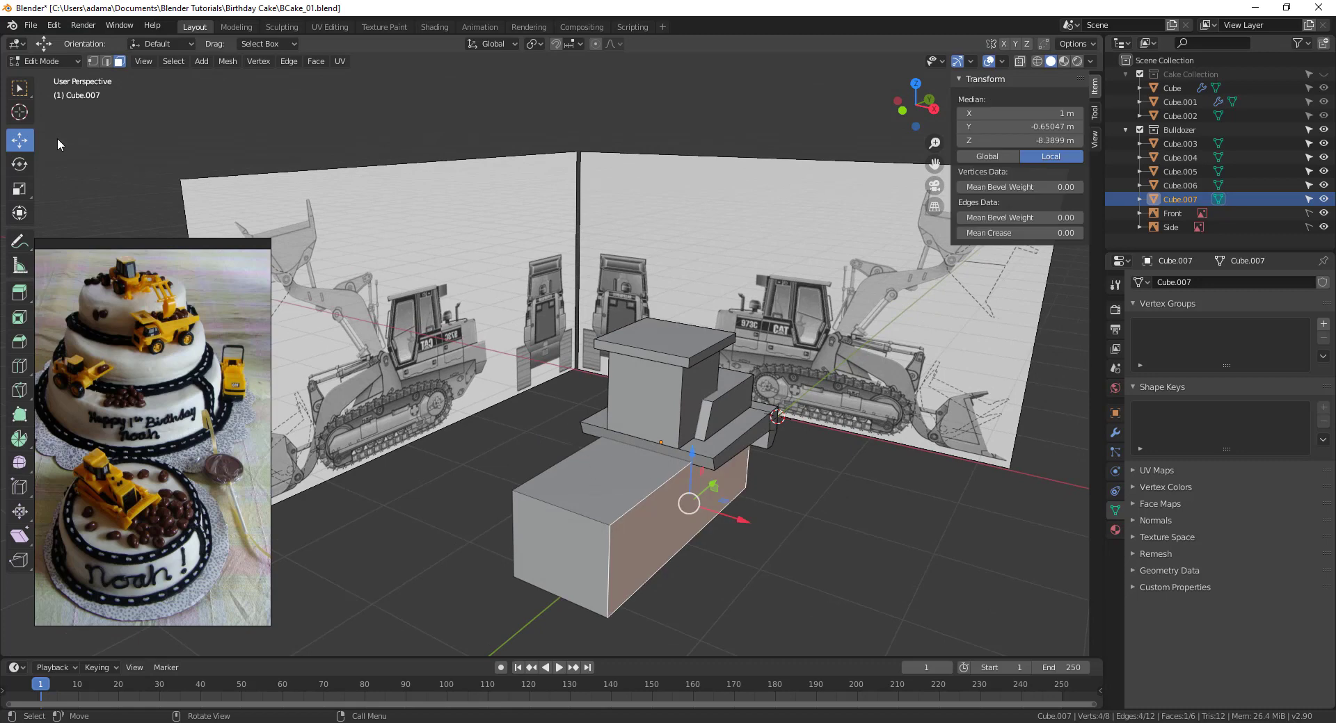
key(ctrl+Tab)
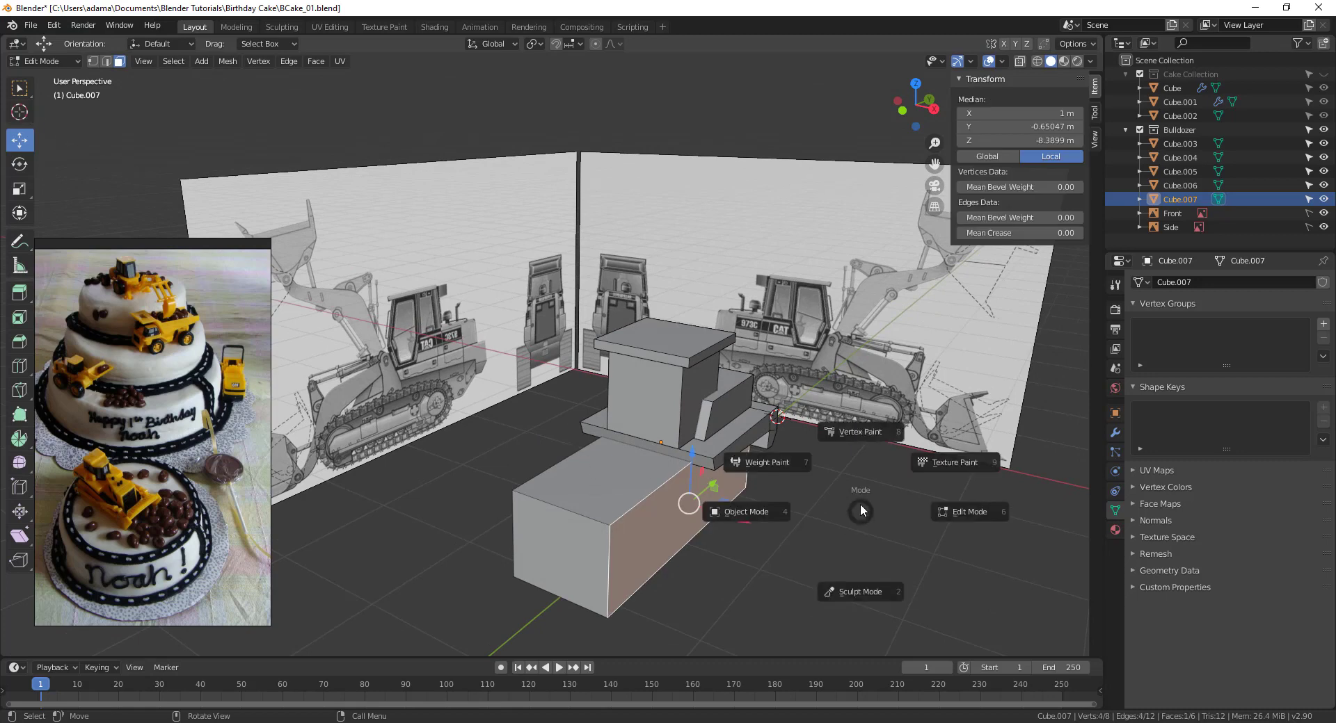
click(755, 496)
click(753, 426)
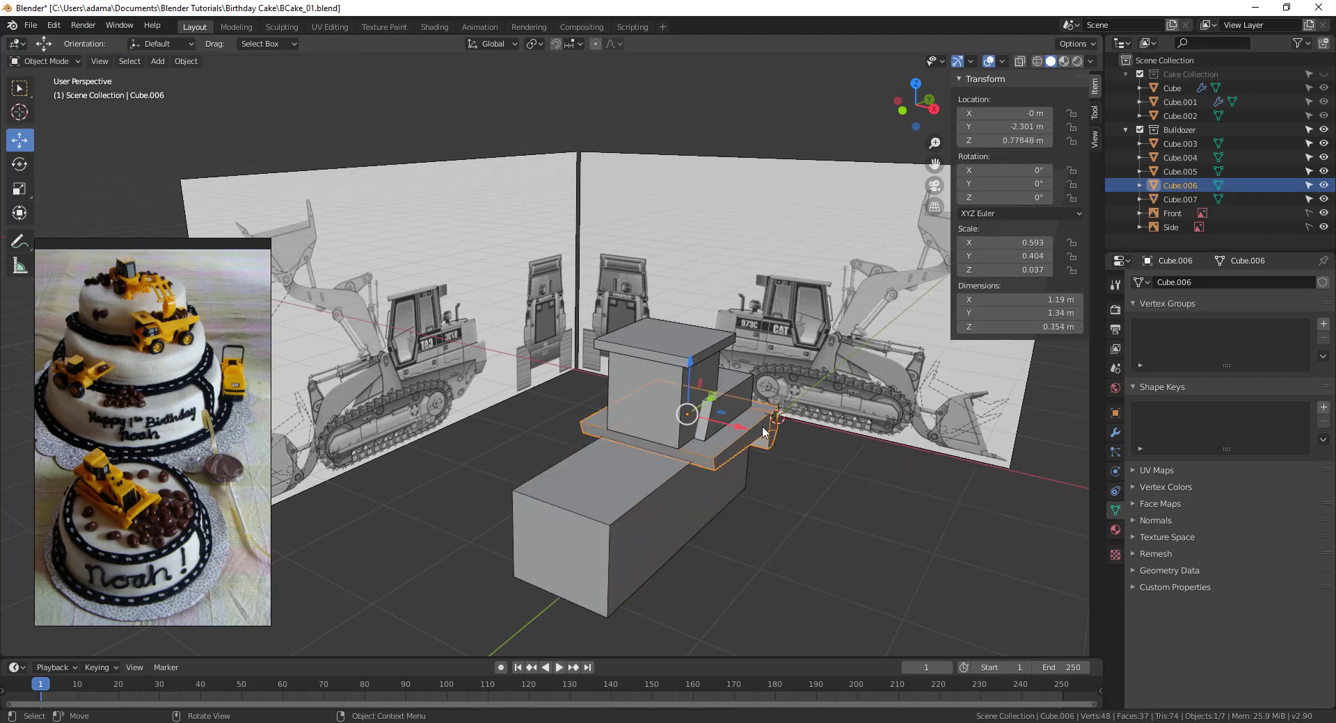
key(s)
key(z)
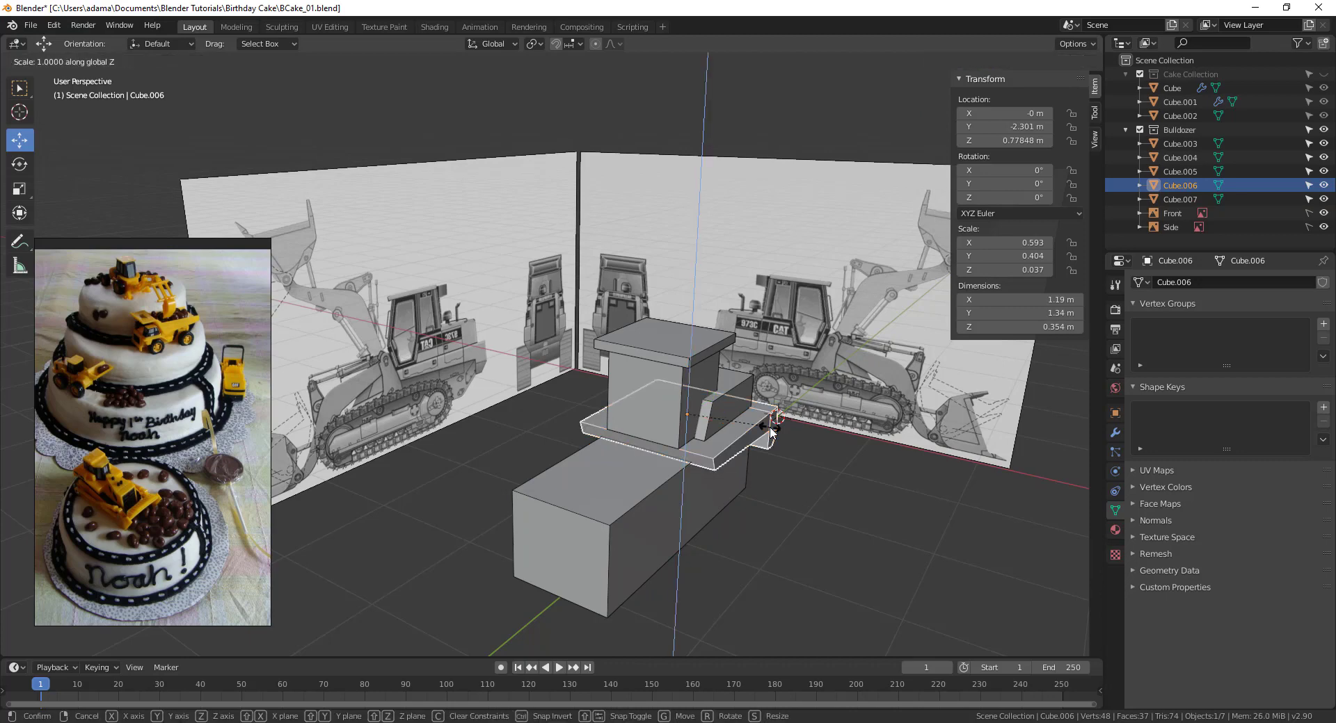
key(x)
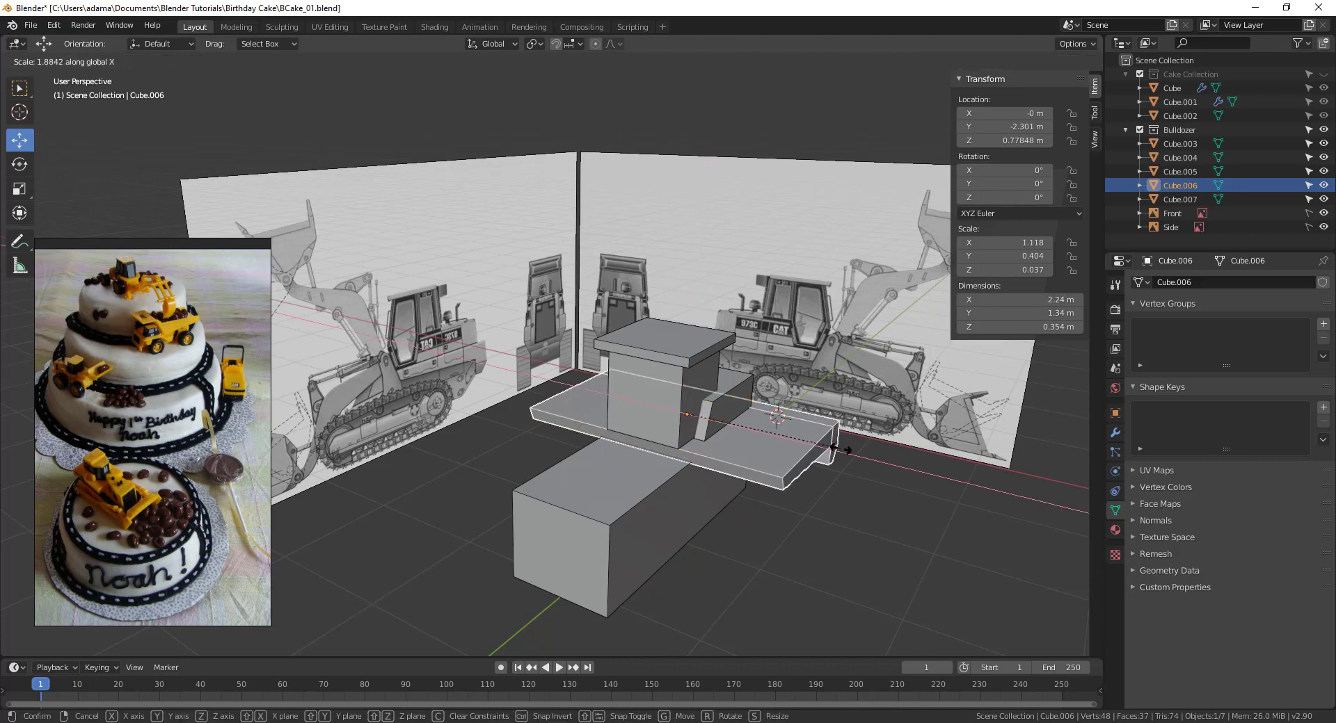
click(833, 448)
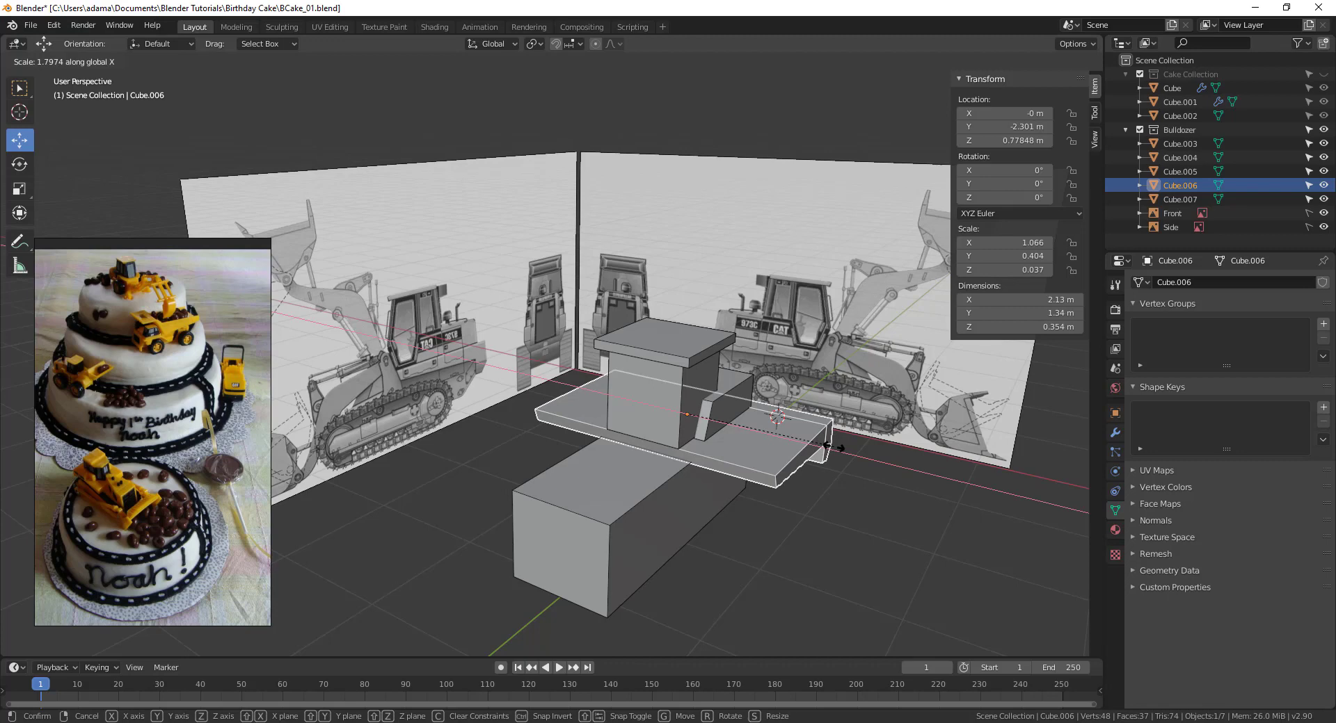
Duplicate the chassis block and move the copy along X to about 0.81 m, flush beside the original, as a track block.
click(636, 527)
middle_drag(643, 518, 747, 576)
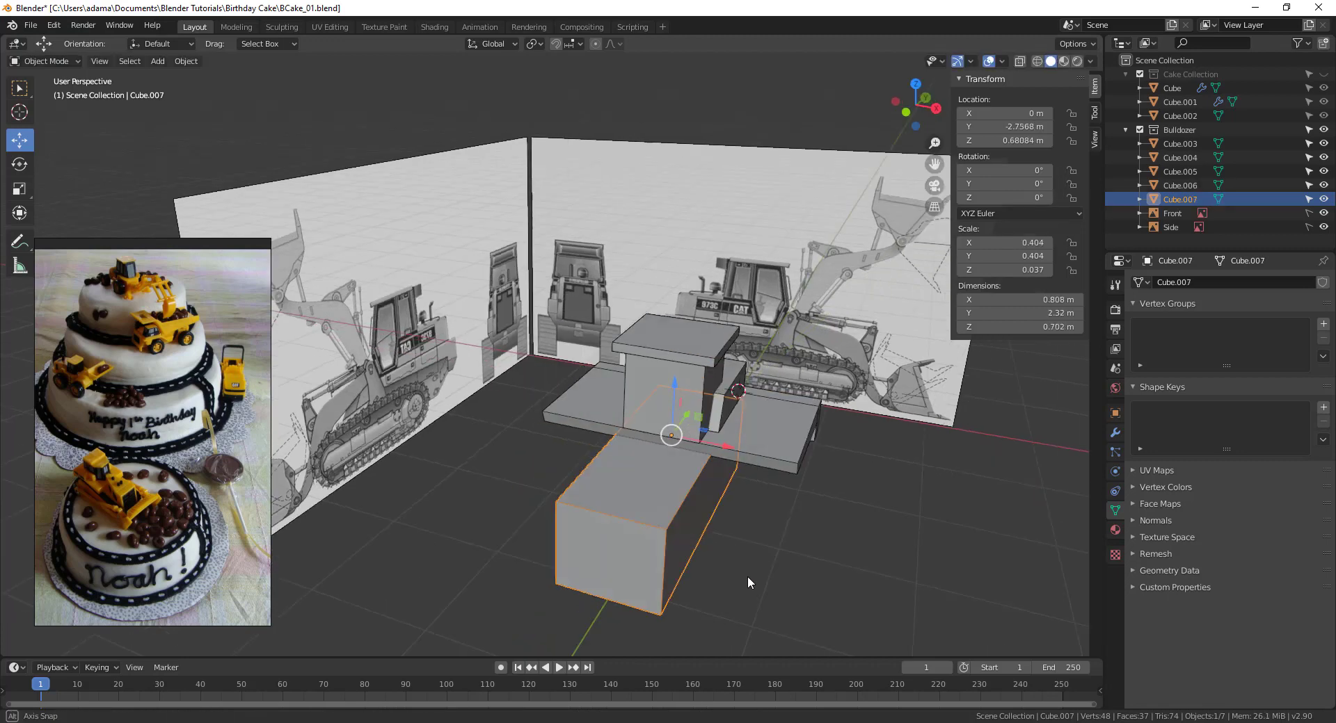
key(shift+d)
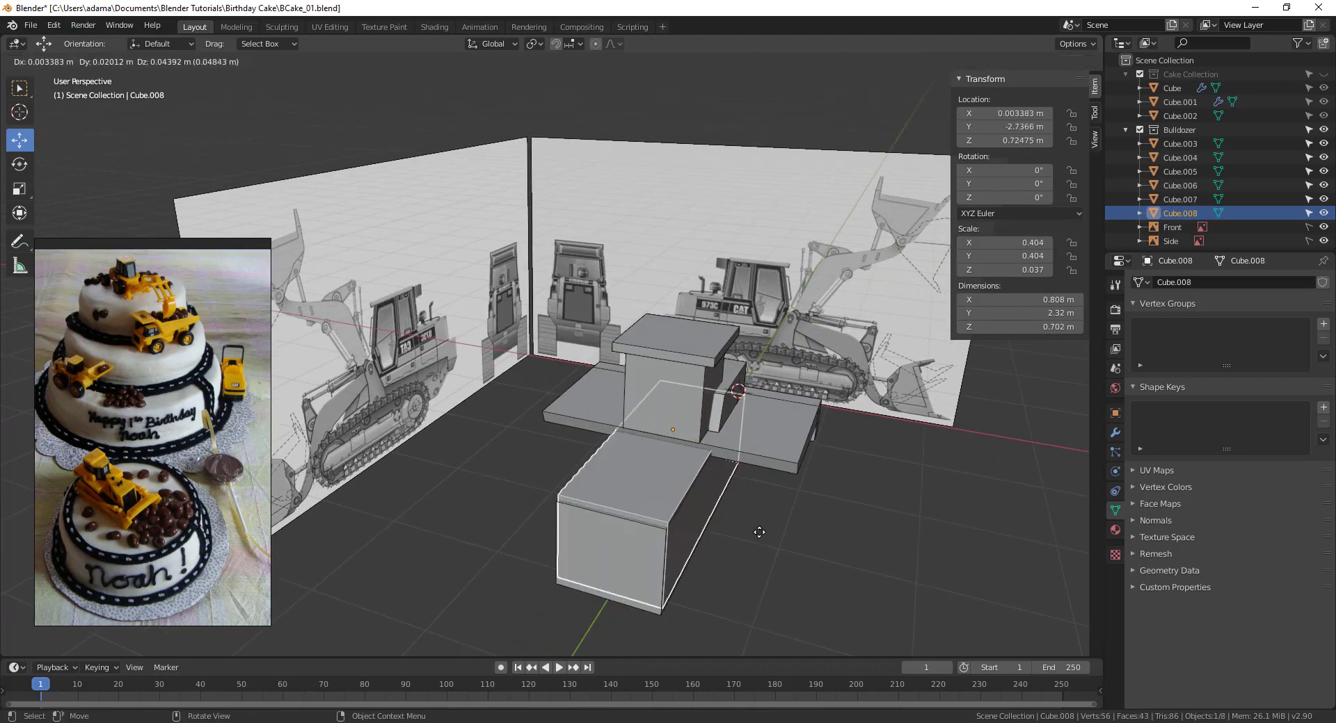
key(z)
key(x)
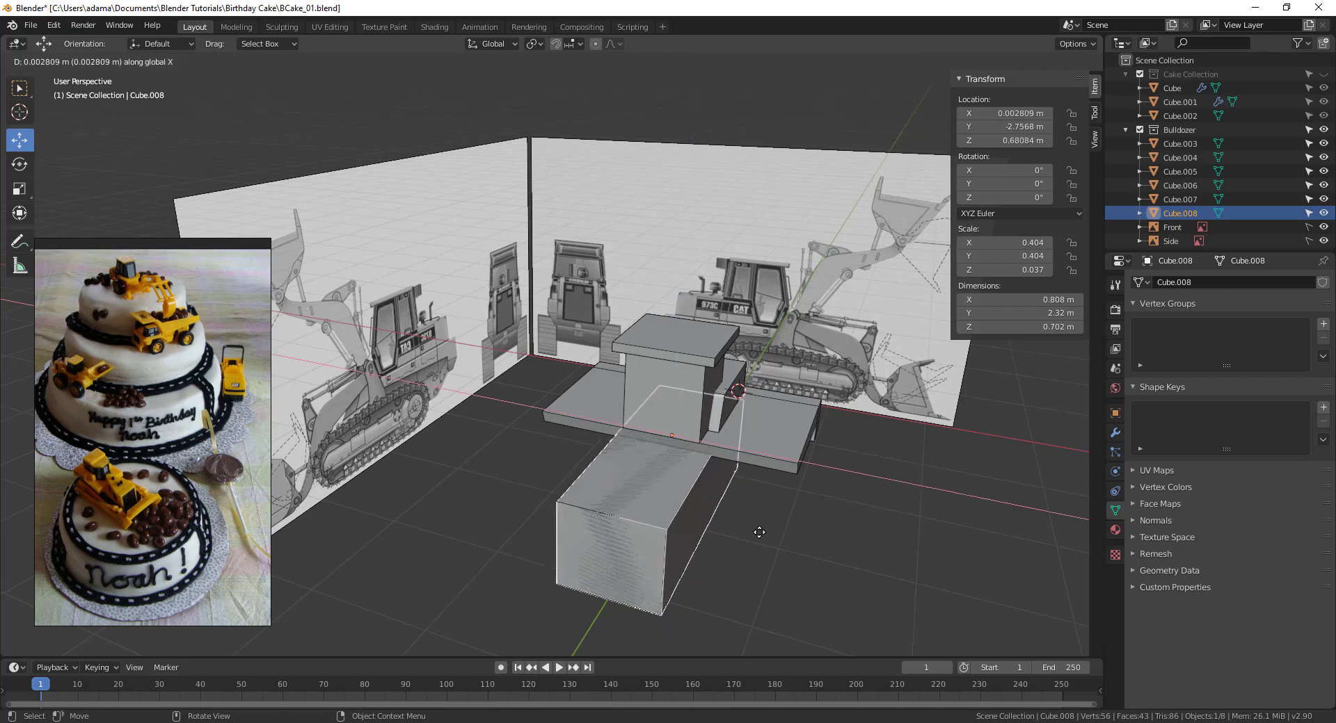
click(853, 570)
middle_drag(957, 507, 910, 495)
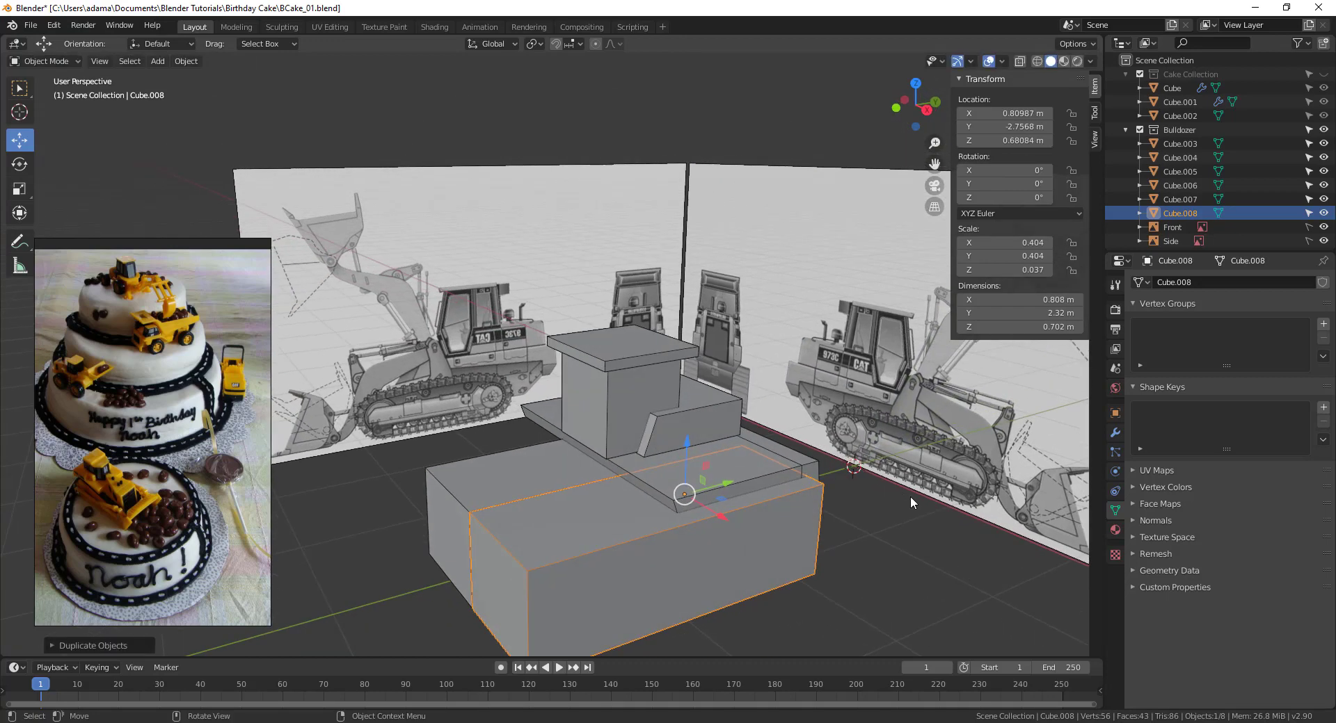
Add a Subdivision Surface modifier to the duplicated track block.
key(KP_3)
middle_drag(439, 427, 680, 493)
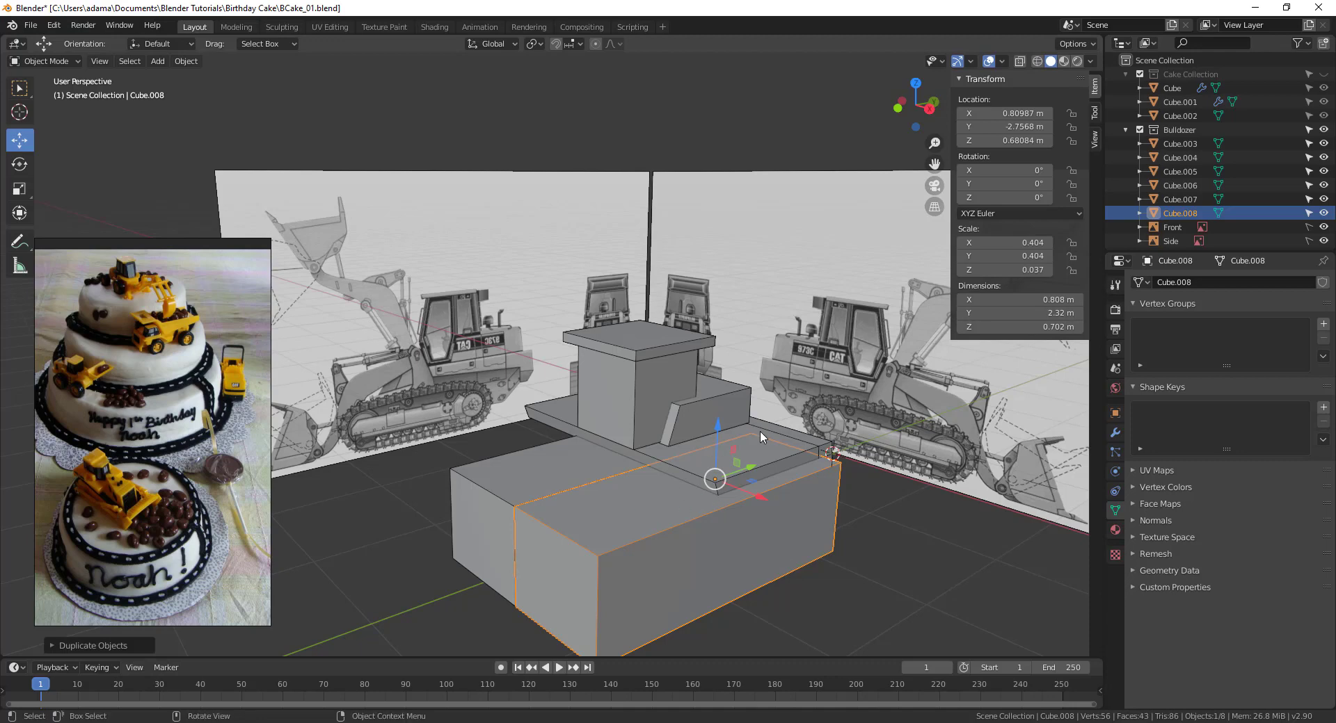
middle_drag(720, 485, 649, 527)
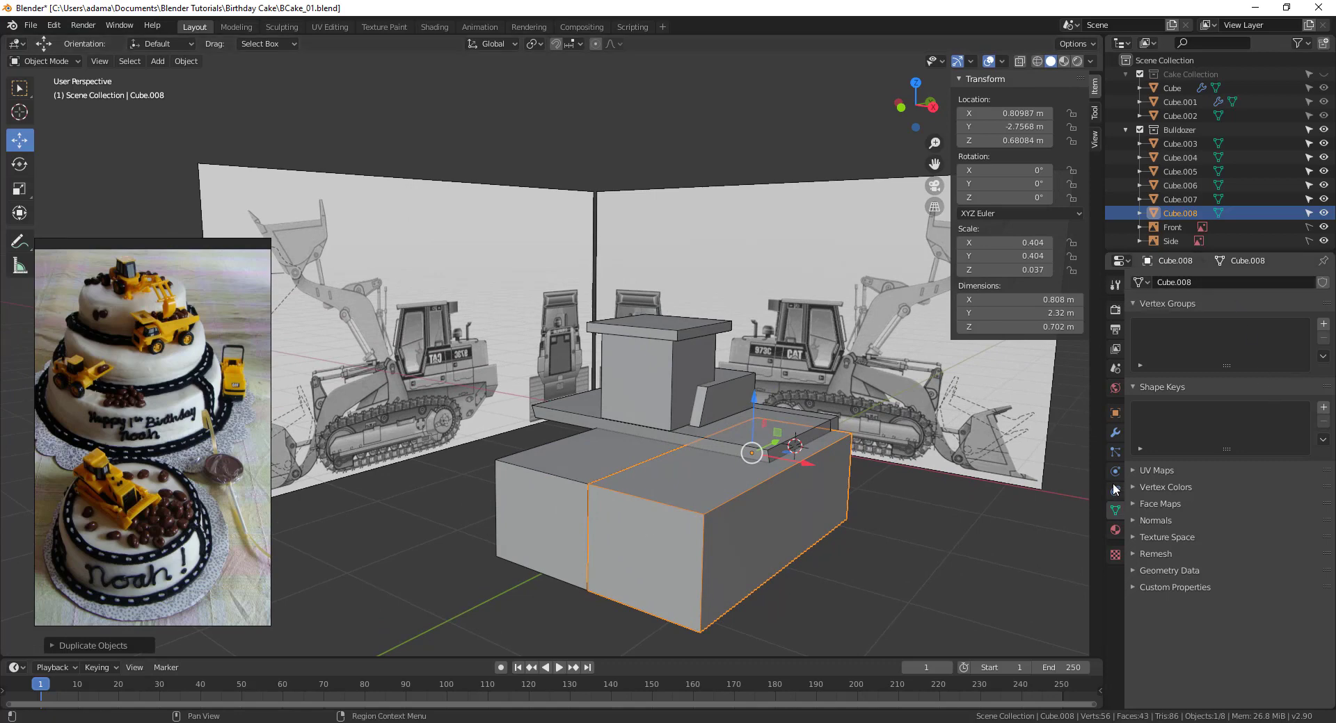
click(1113, 433)
click(1237, 282)
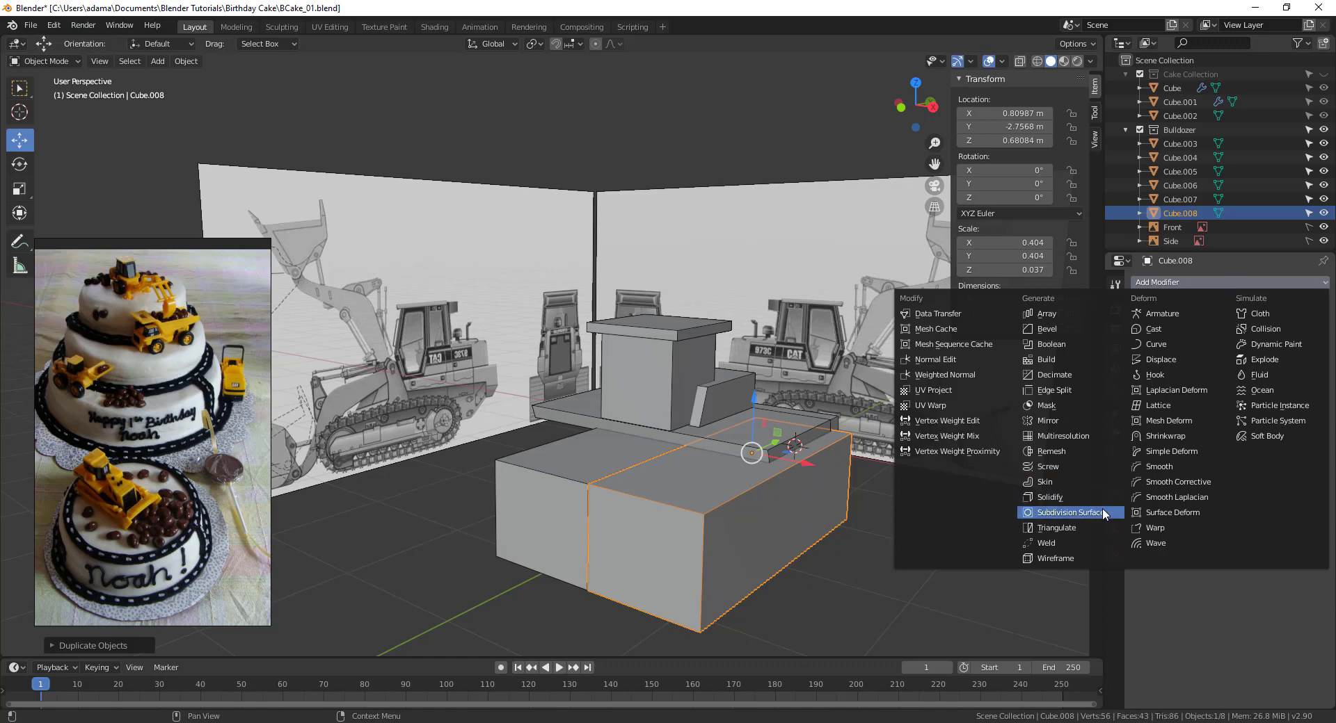
click(1070, 512)
mouse_move(703, 550)
middle_down()
mouse_move(719, 546)
mouse_move(706, 554)
middle_up()
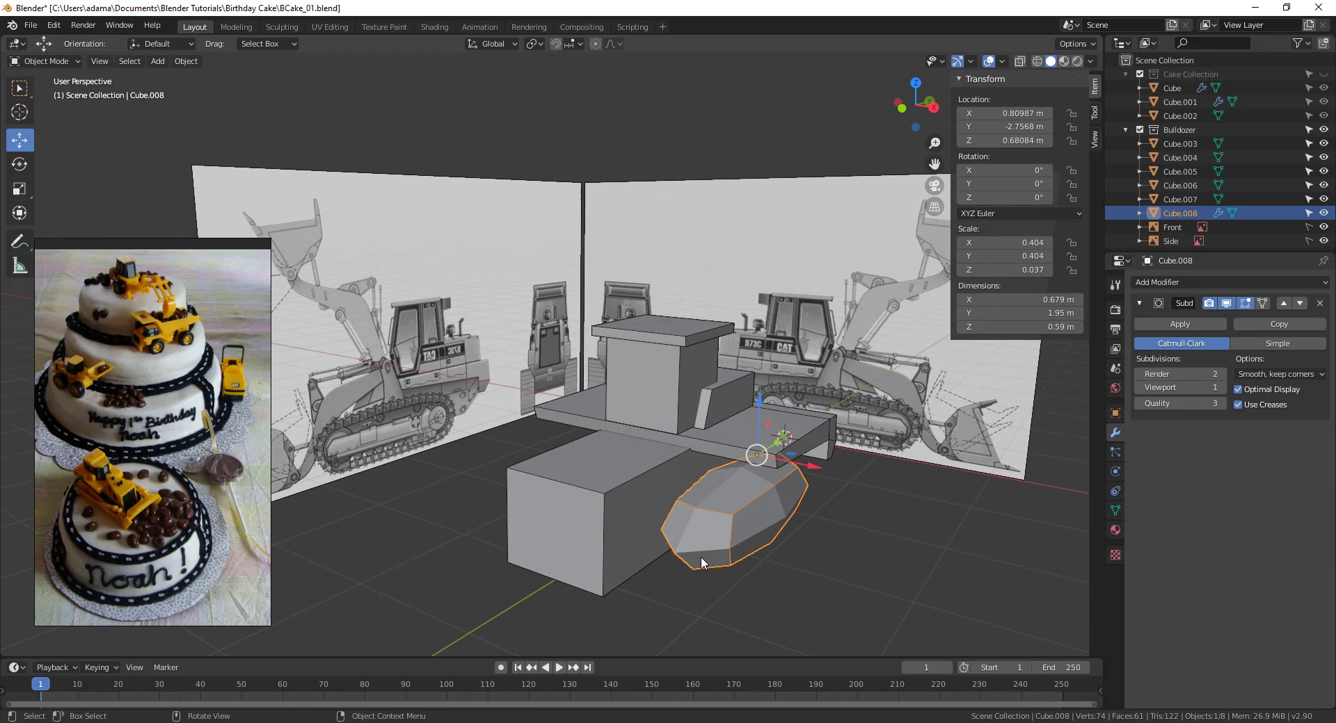
In Edit Mode, add two lengthwise loop cuts to the track block, slid close to its inner and outer side faces.
key(ctrl+Tab)
click(783, 549)
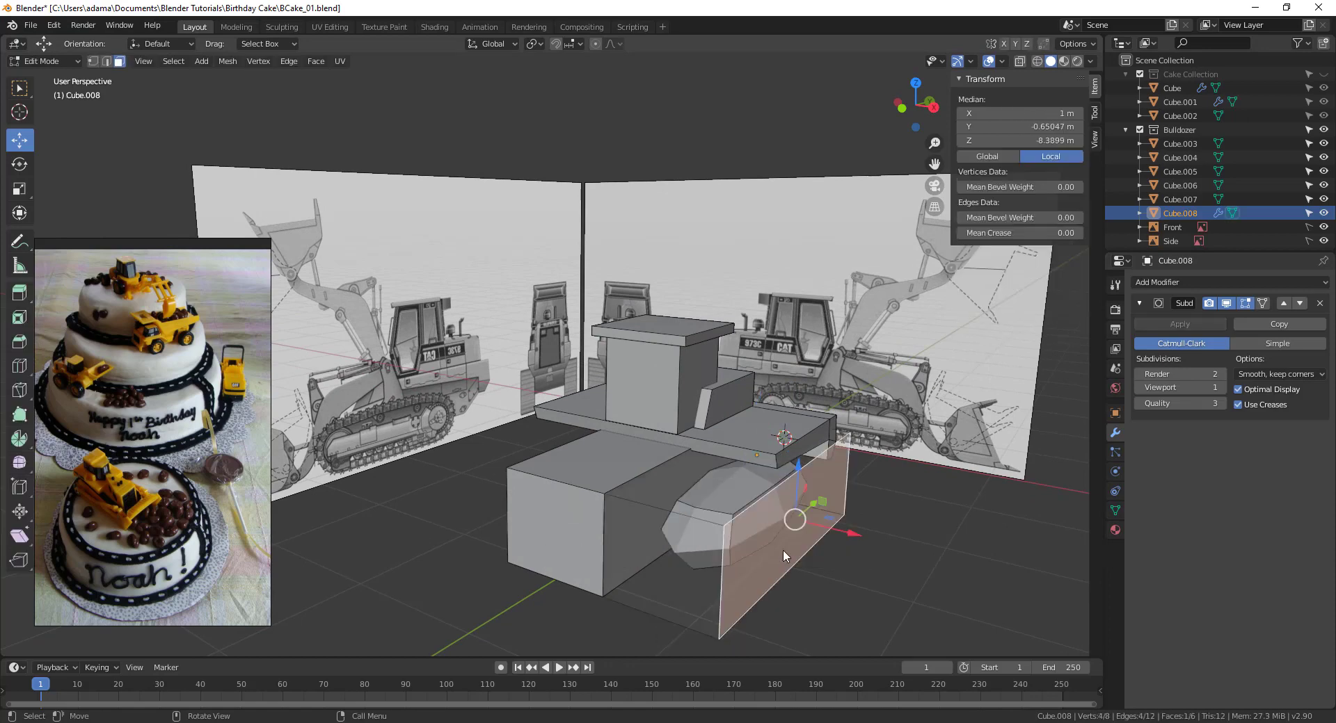
key(ctrl+r)
click(673, 520)
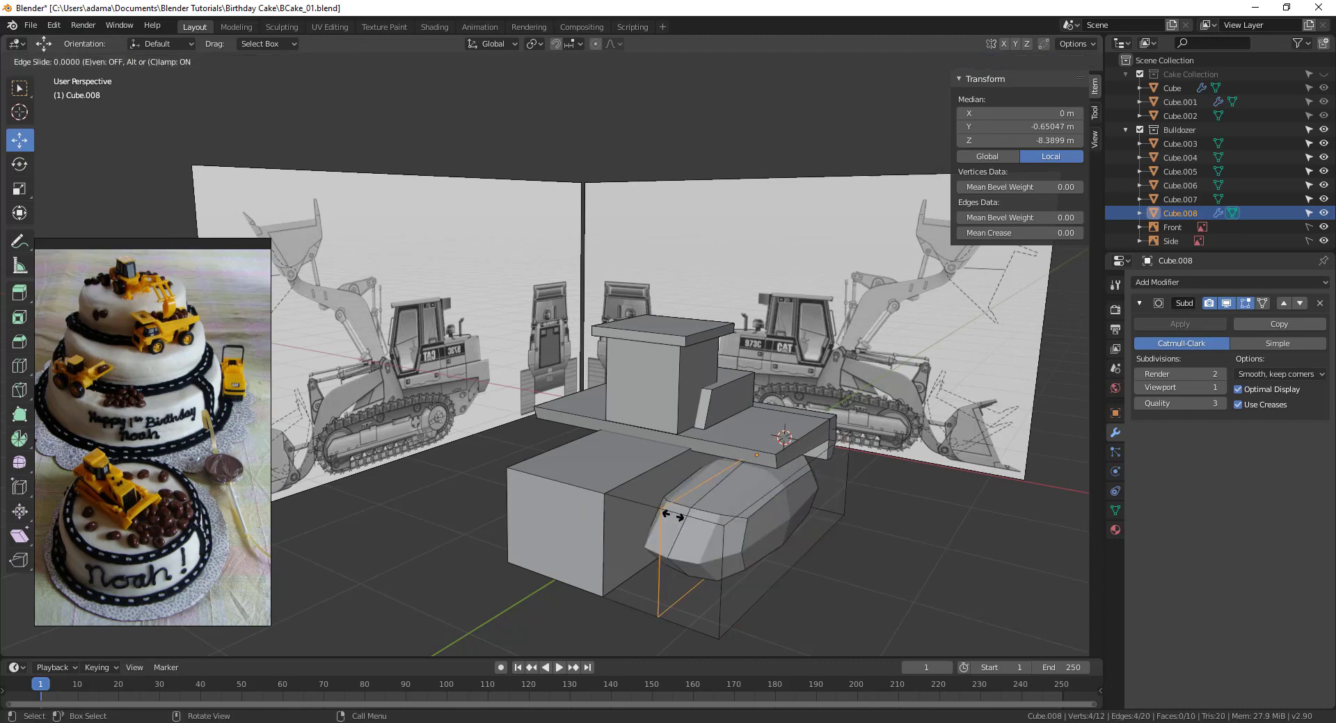
click(666, 516)
key(ctrl+r)
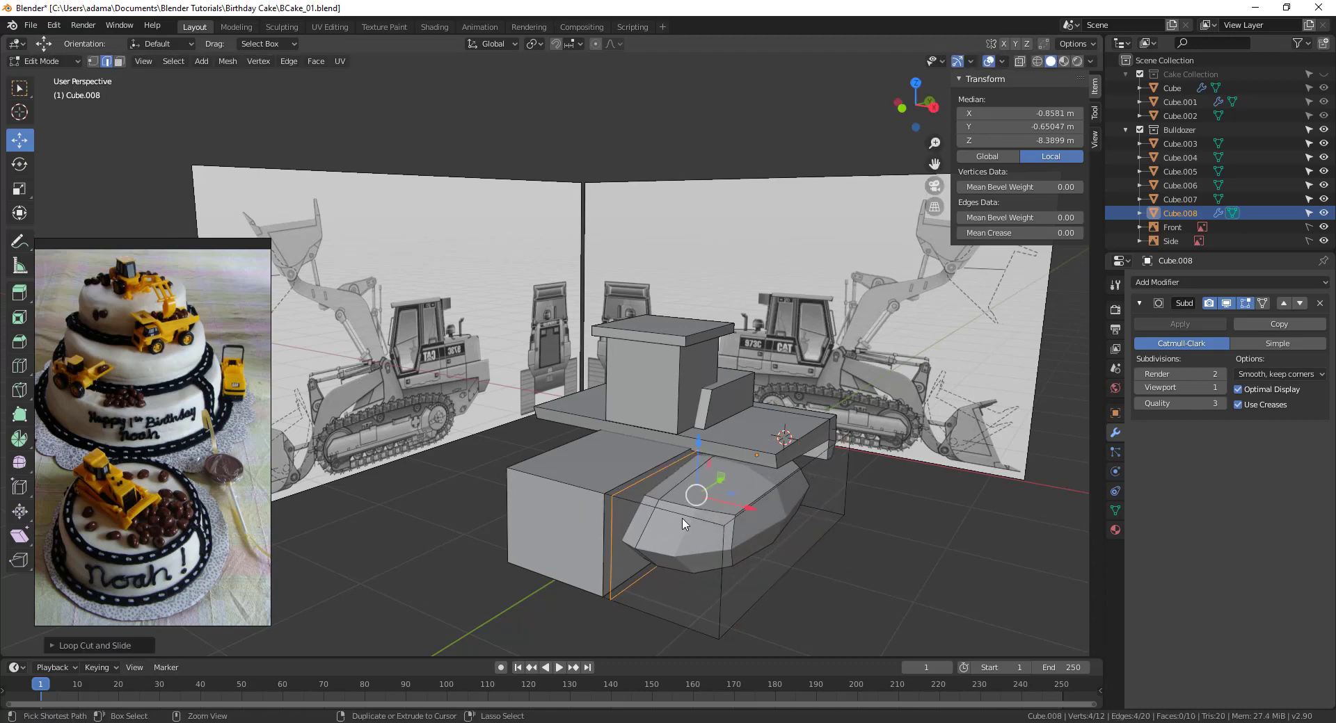
click(709, 520)
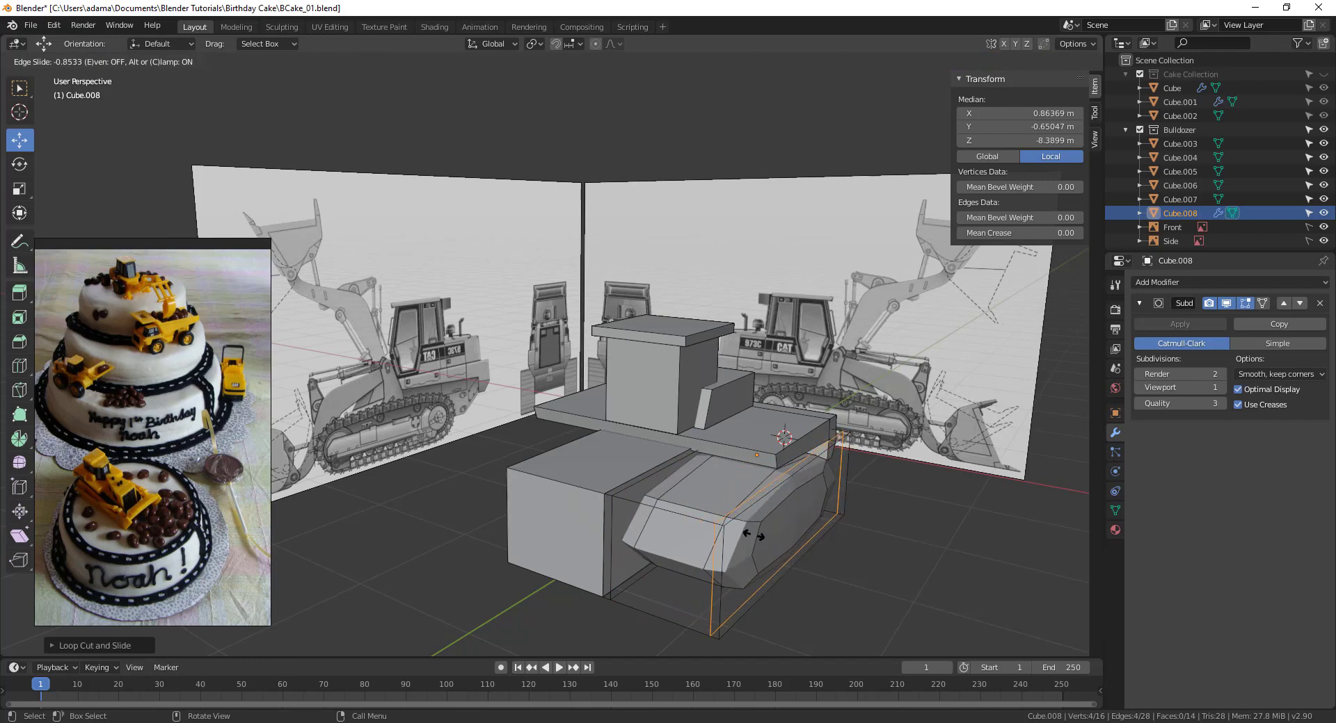
click(753, 536)
Add two horizontal loop cuts around the track block, slid close to its upper and lower faces.
middle_drag(841, 570, 605, 511)
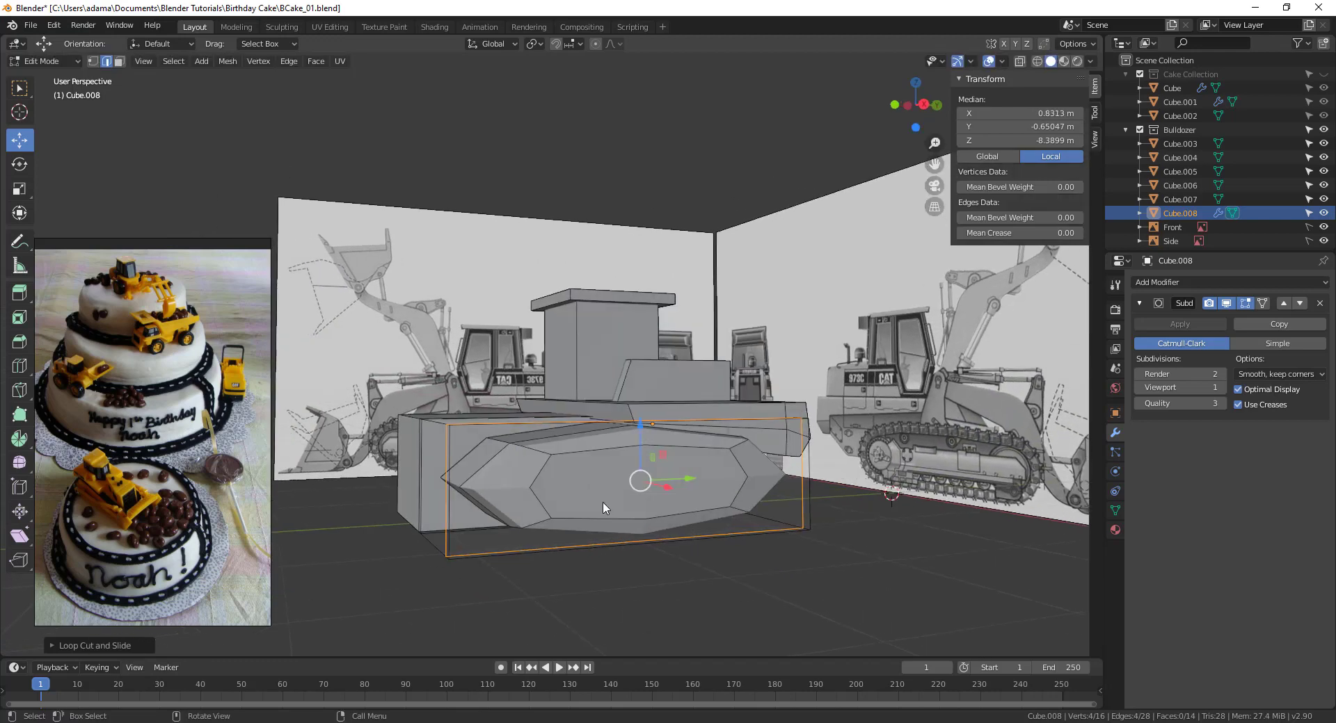
key(ctrl+r)
click(449, 458)
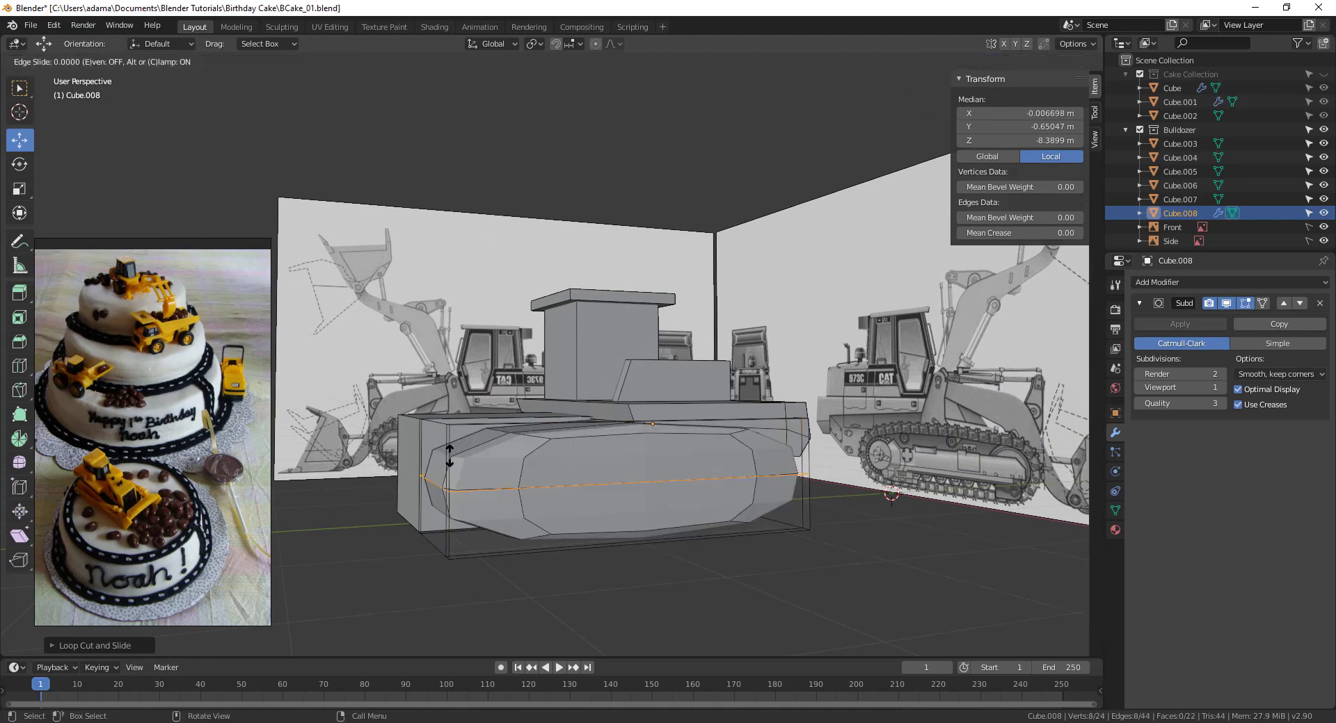
click(462, 396)
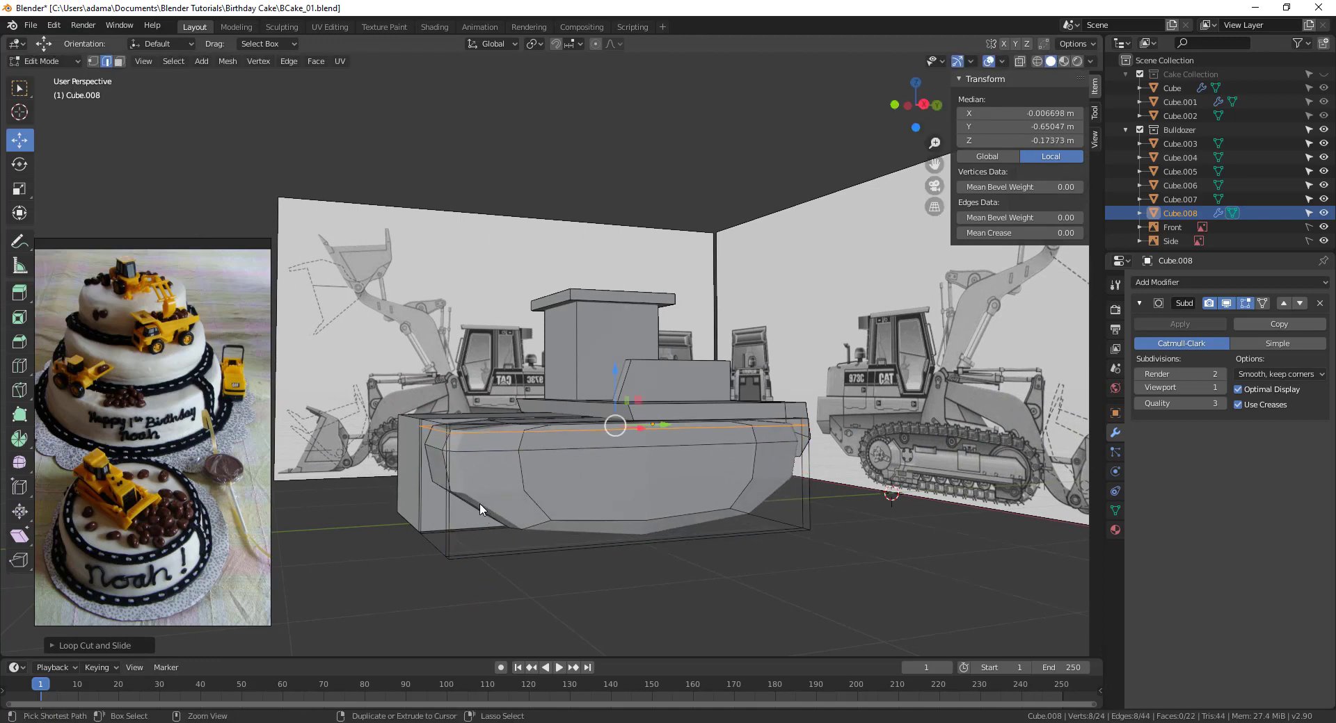
key(ctrl+r)
click(457, 502)
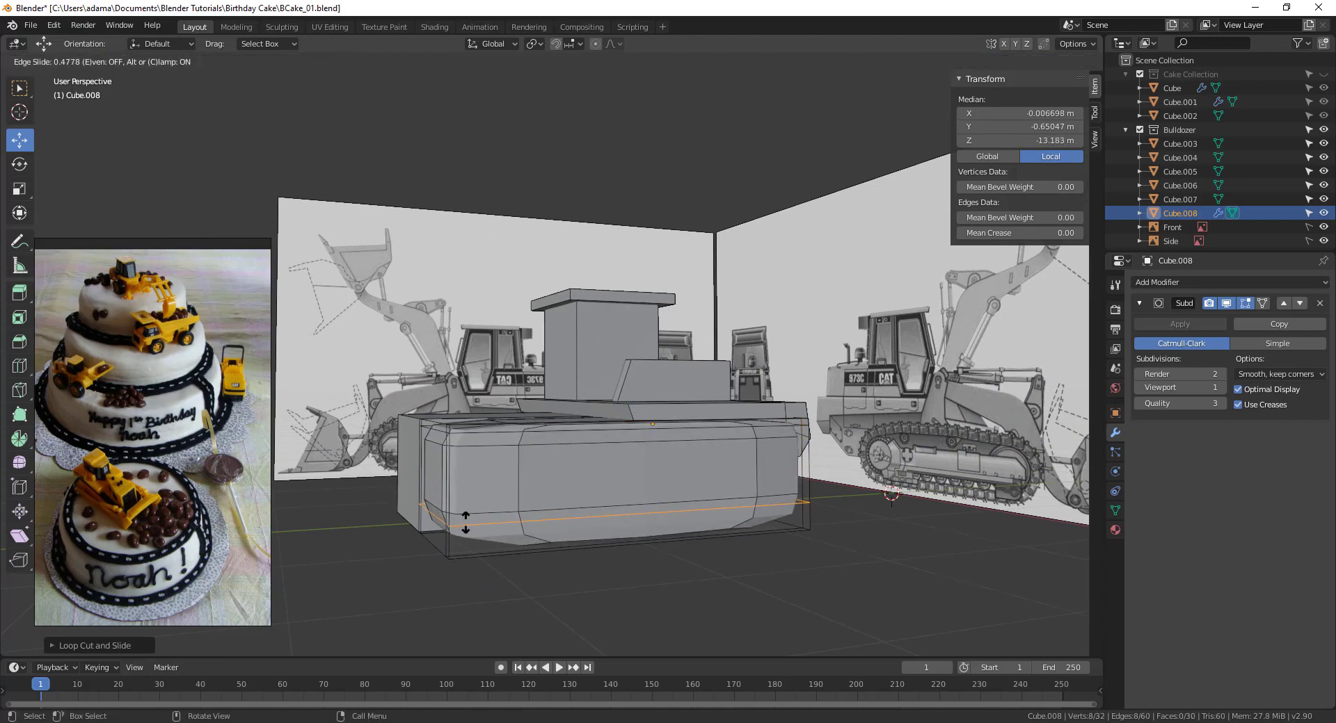
click(473, 548)
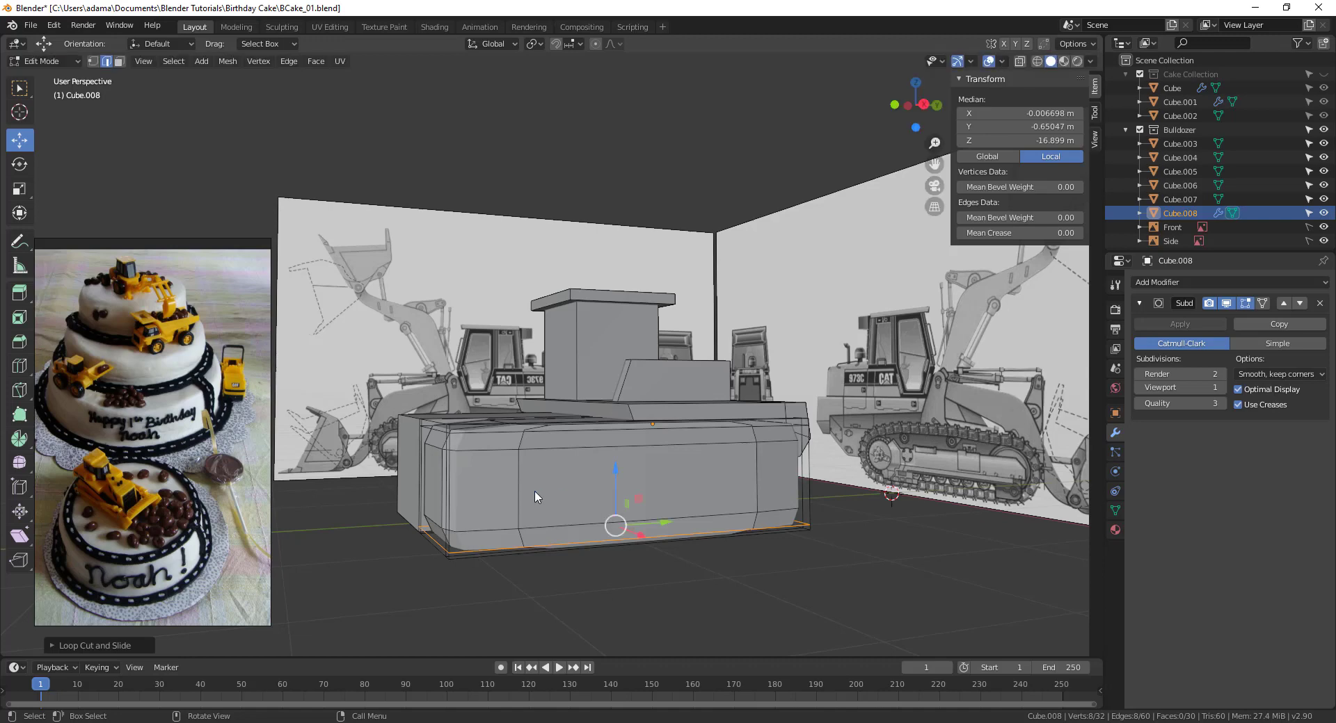
Add a horizontal loop cut around the track block at about mid-height.
key(ctrl+r)
click(414, 490)
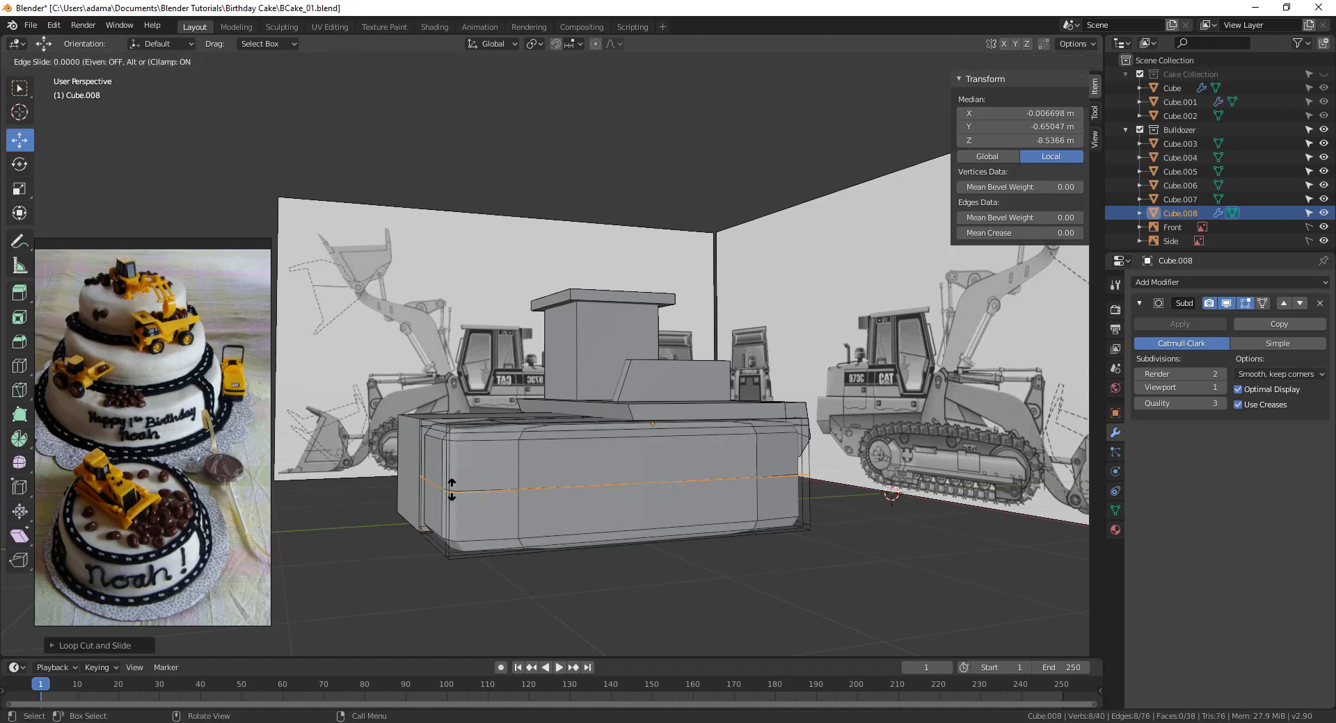
click(421, 488)
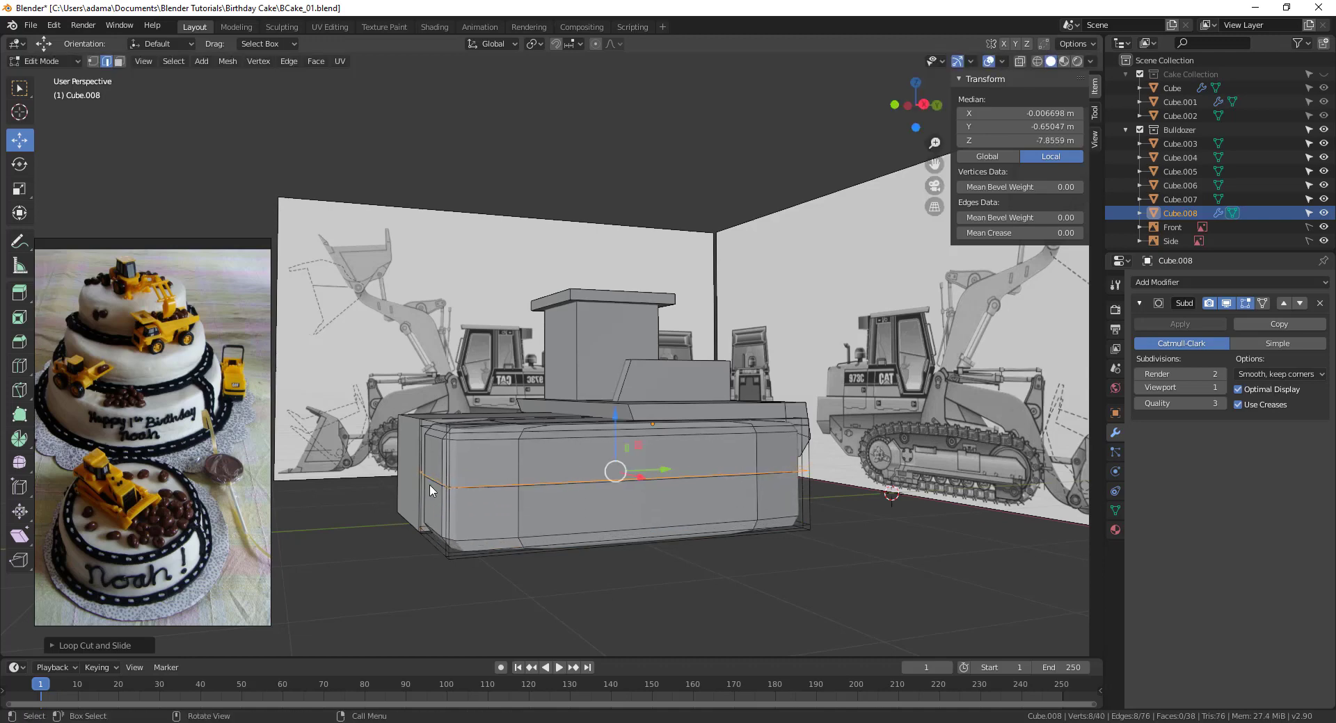
In the right side view, pull the track block's front mid-height edge forward along Y to taper the front end.
click(429, 485)
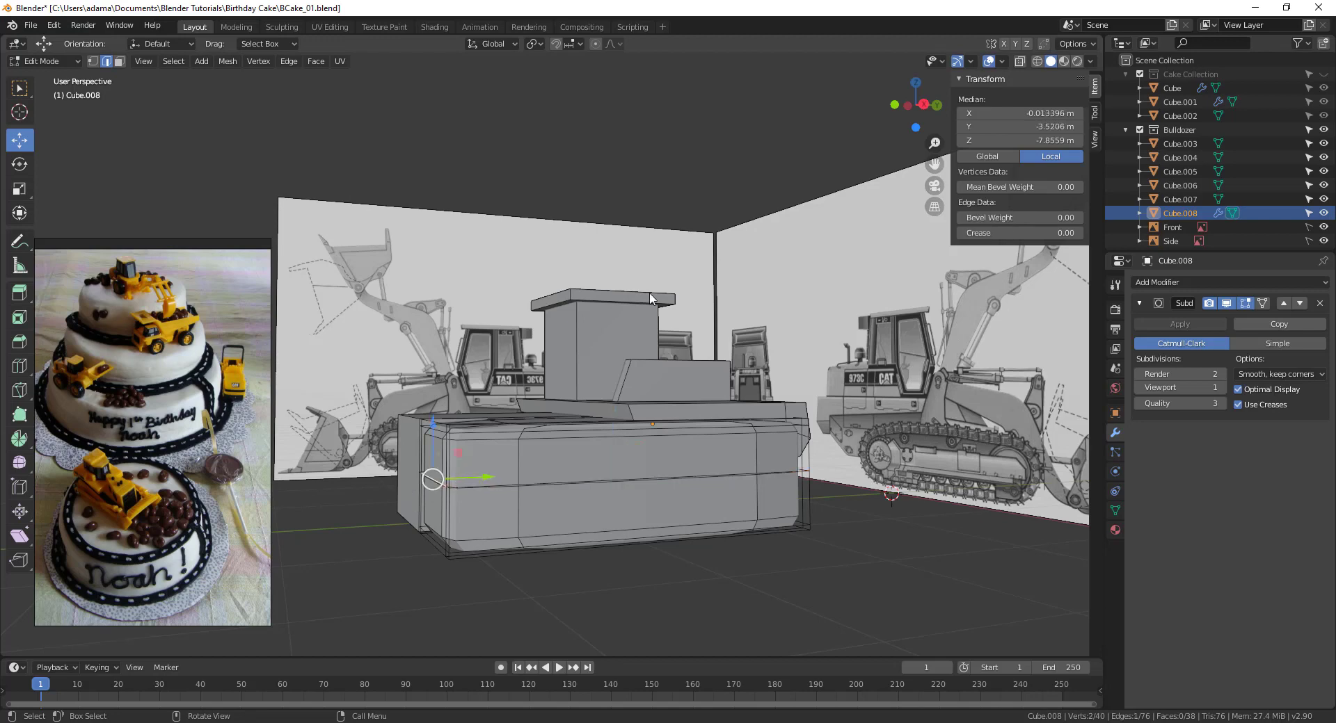
click(1022, 61)
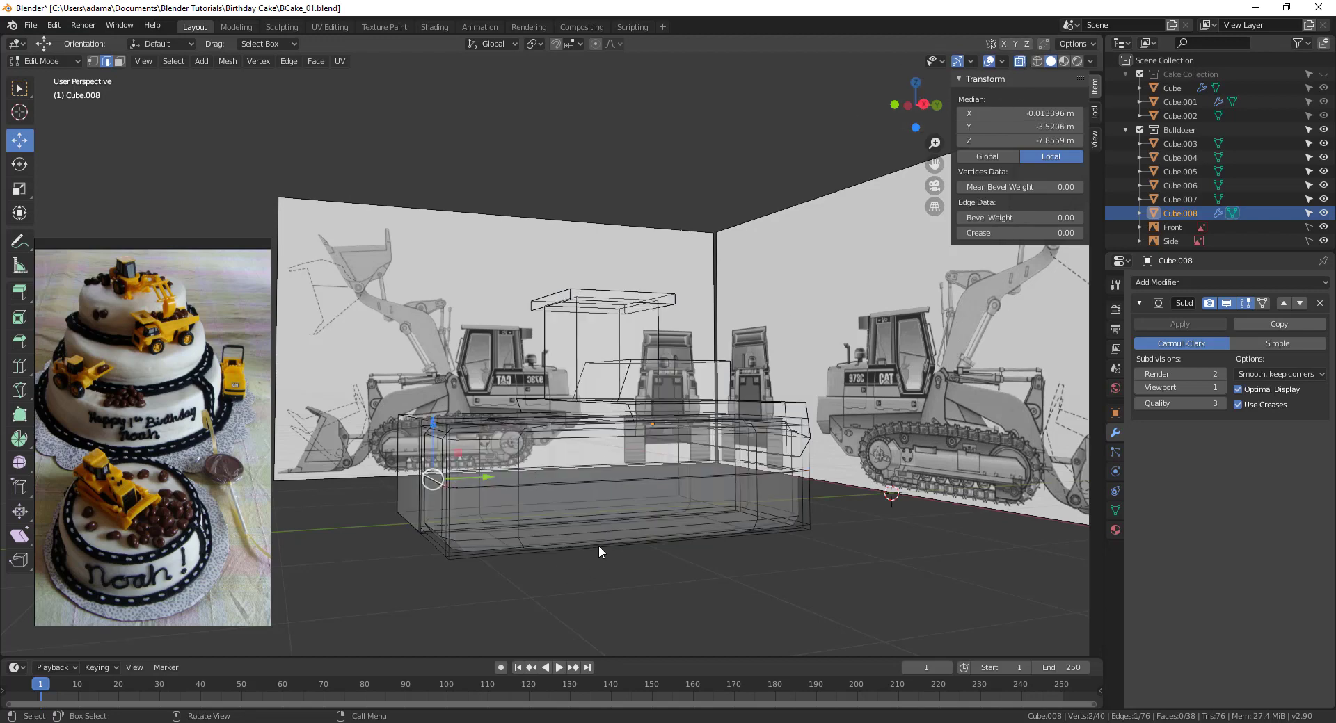
key(KP_3)
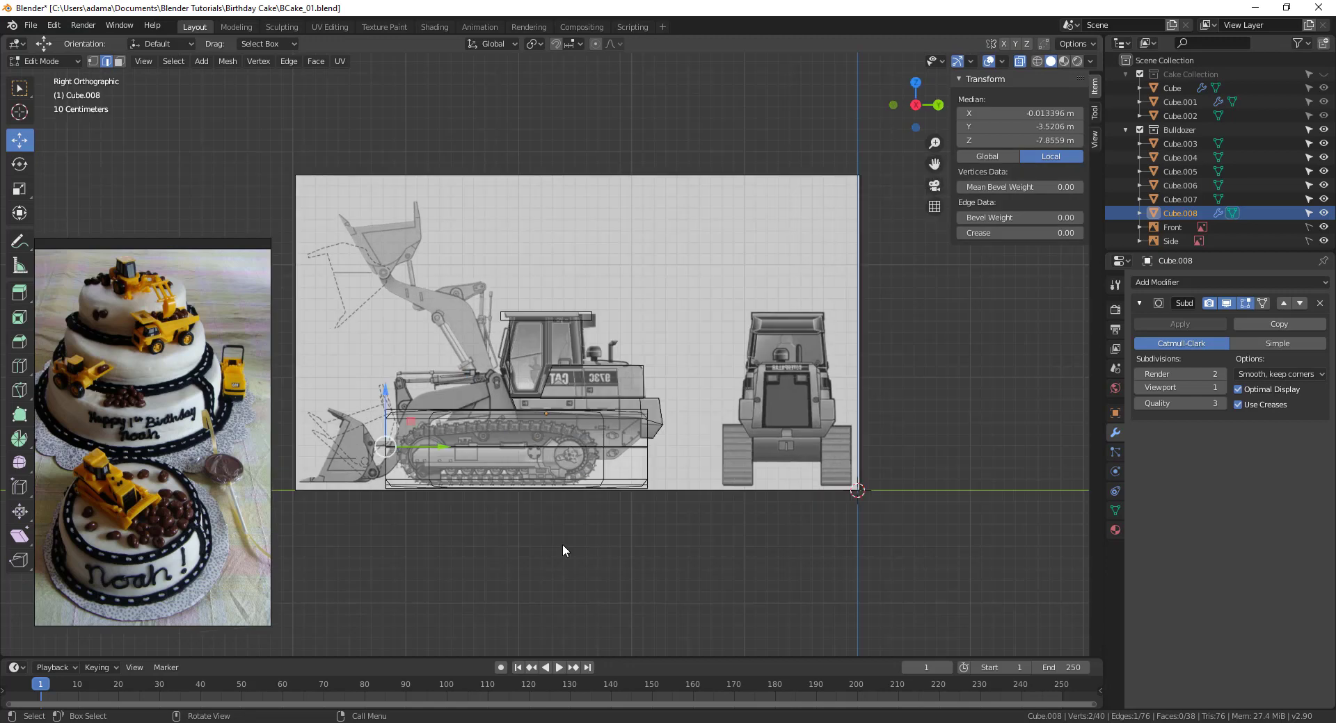
drag(447, 448, 427, 452)
scroll(375, 427, up, 1)
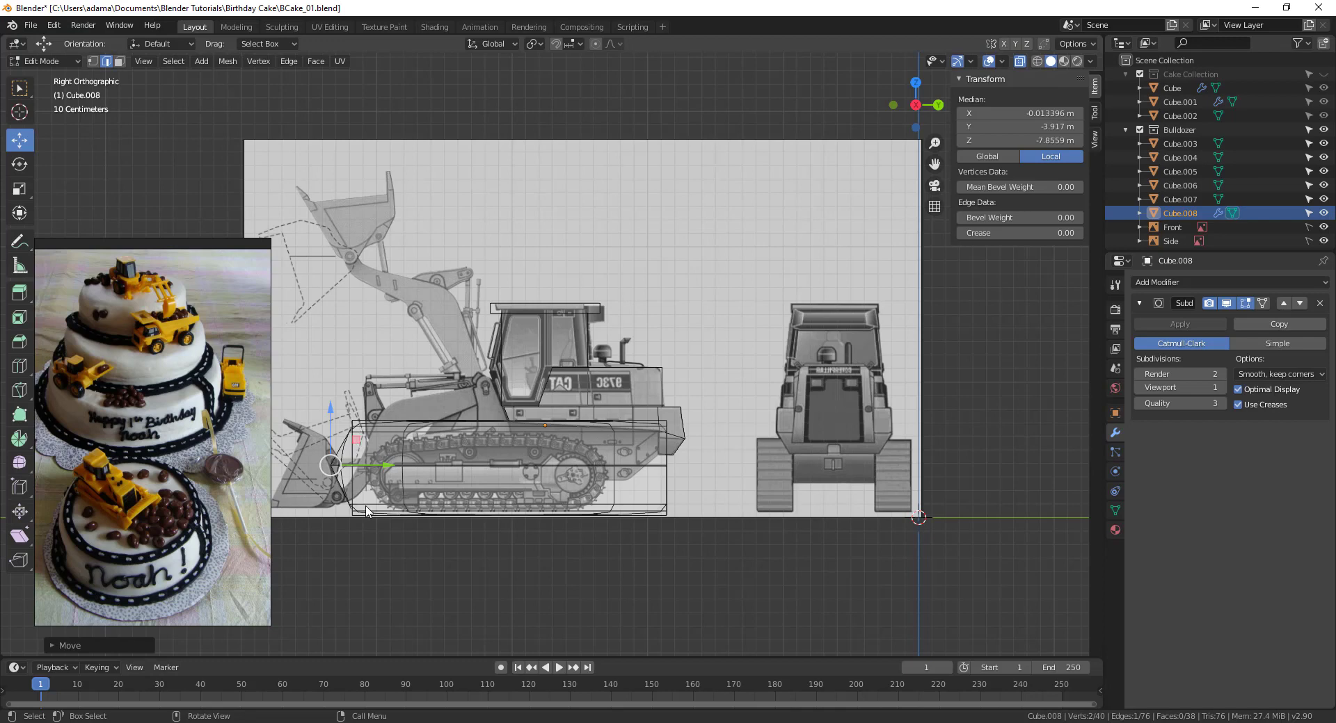
click(1020, 60)
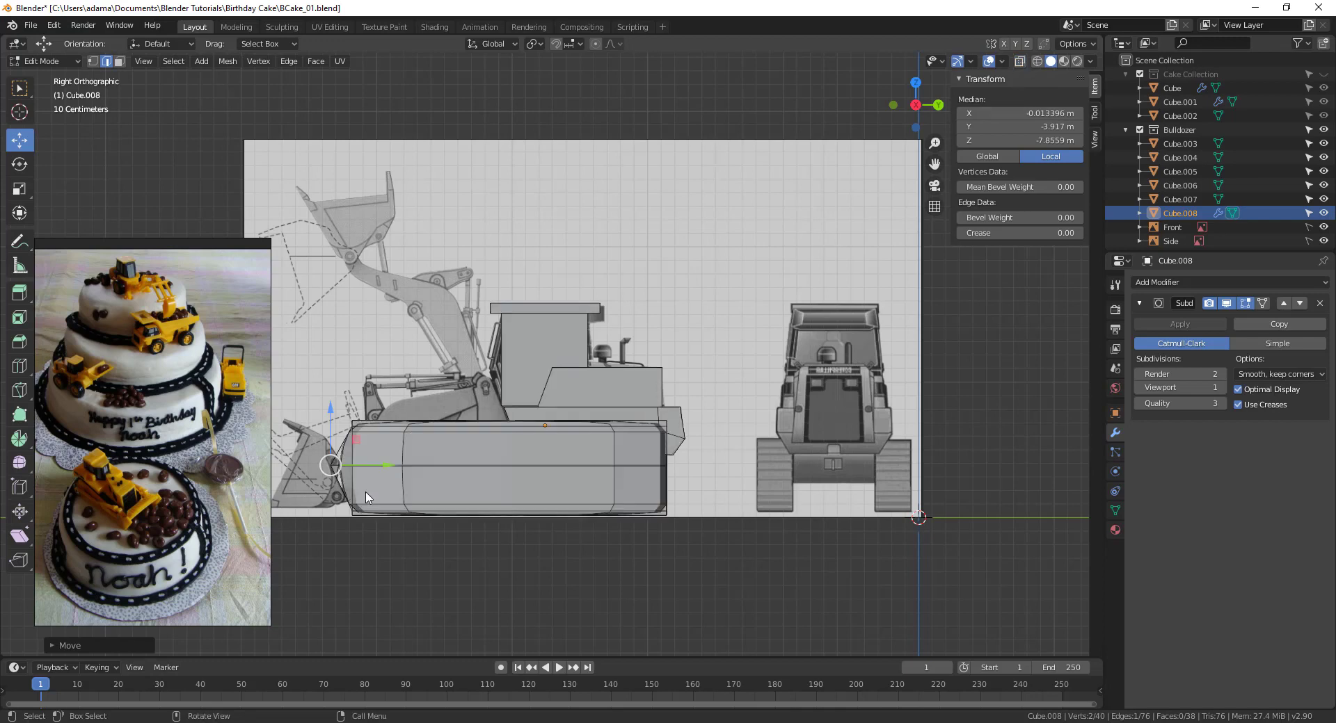
drag(390, 471, 386, 472)
Select the track block's rear mid-height vertices through the mesh and pull them rearward along Y to about 2.83 m local.
click(1018, 61)
key(1)
drag(695, 446, 652, 485)
middle_drag(740, 530, 714, 543)
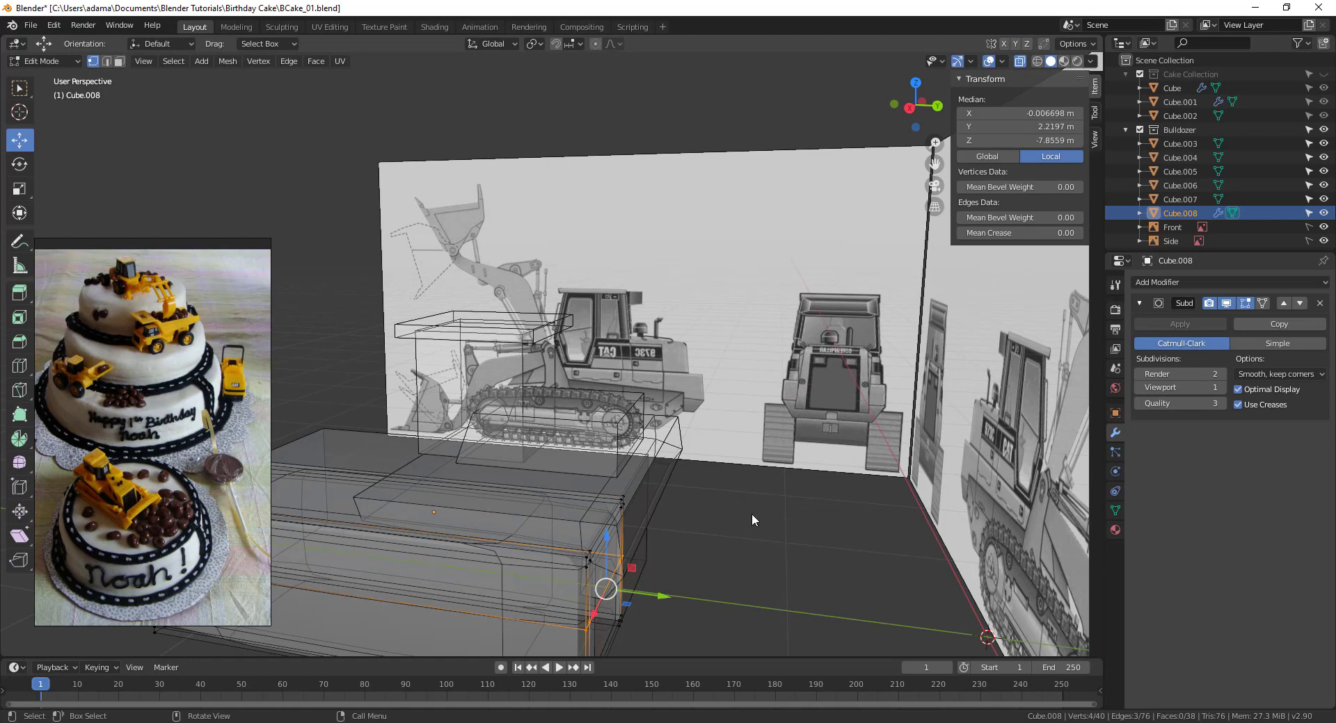
key(KP_3)
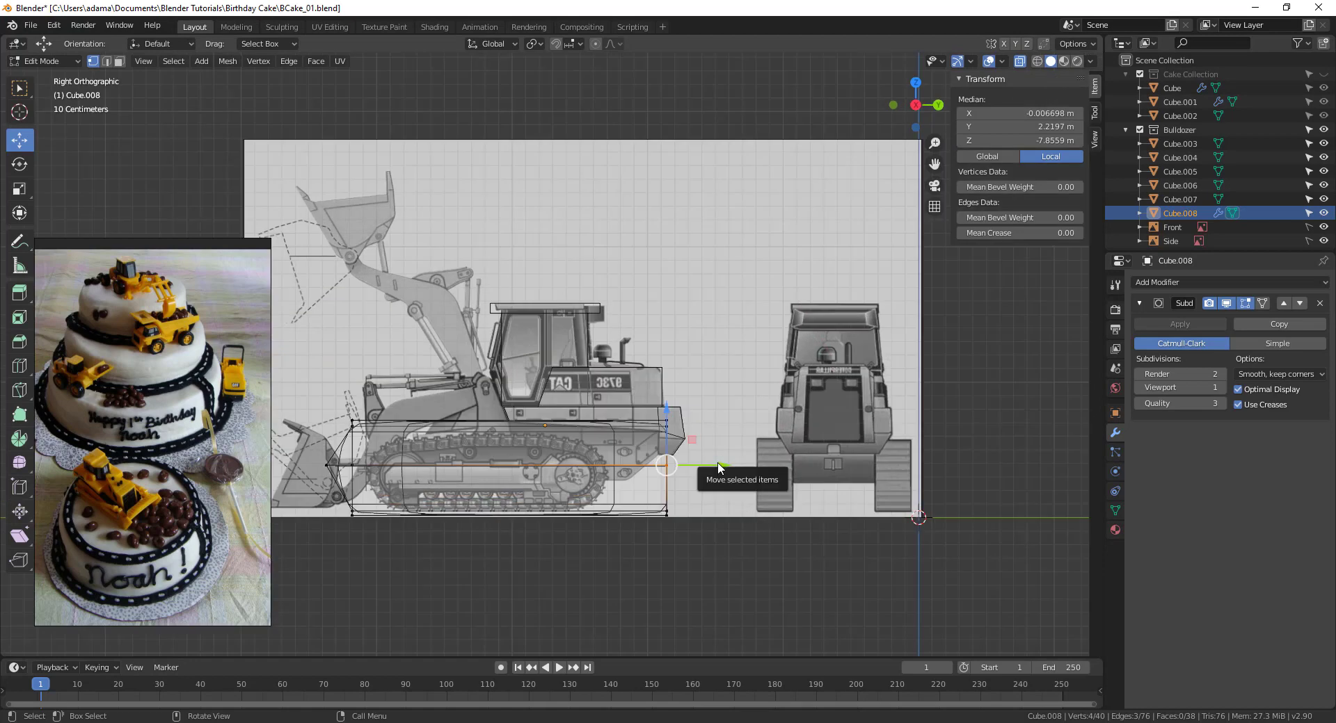
drag(718, 468, 755, 470)
Compare the tapered track block from several angles with the toy bulldozers in the cake photo, repositioning the floating reference image.
middle_drag(447, 557, 774, 444)
middle_drag(724, 498, 722, 503)
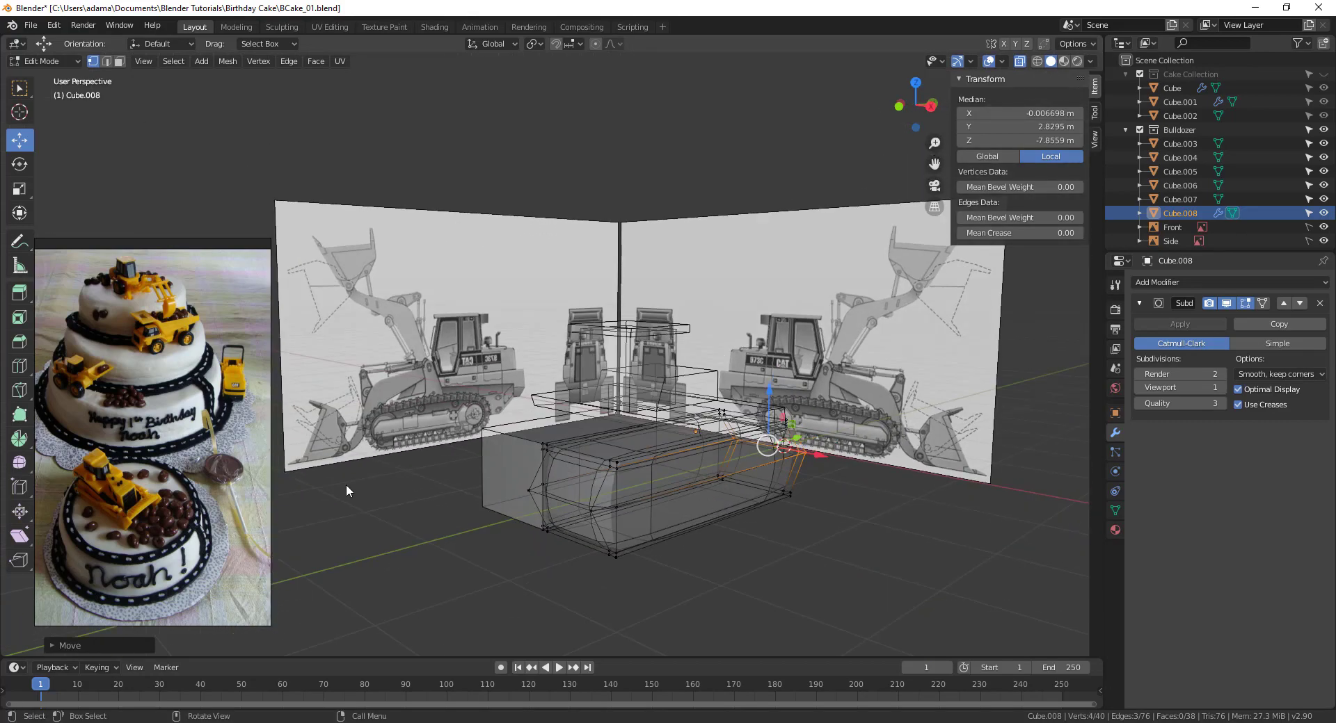
middle_drag(772, 445, 732, 459)
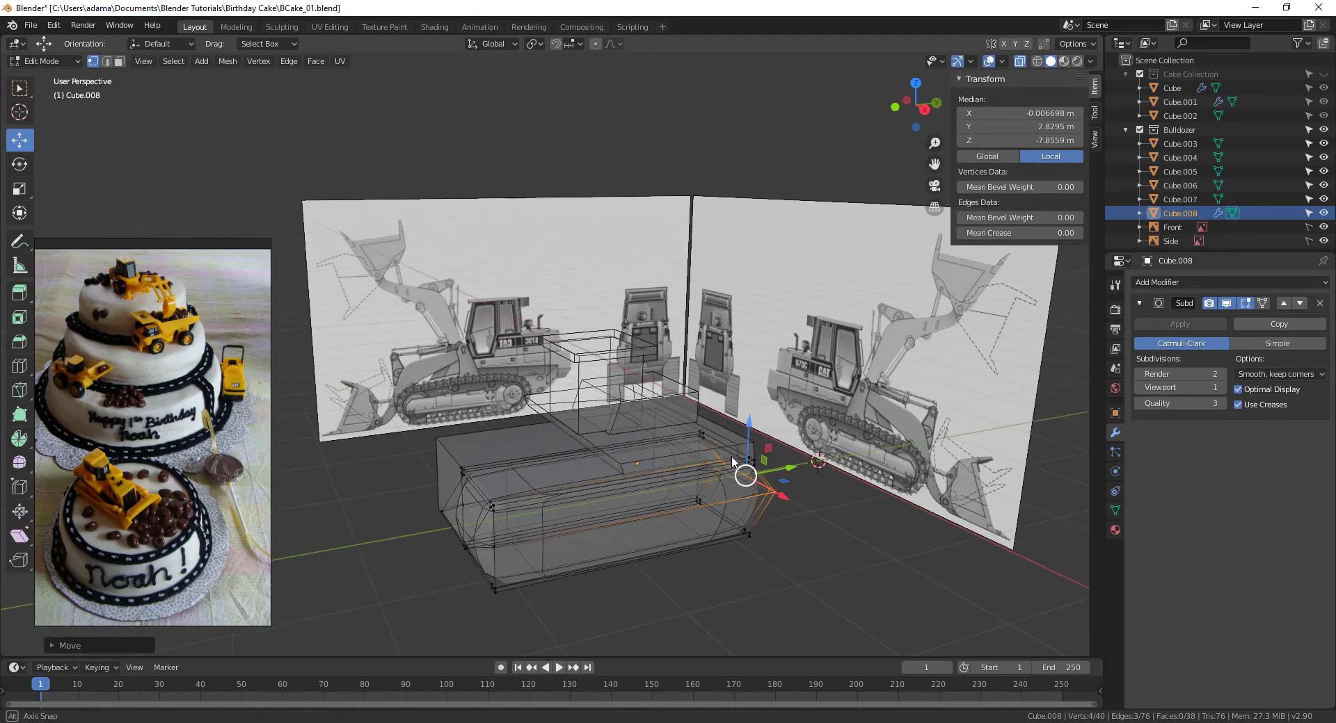
right_drag(195, 395, 295, 416)
middle_drag(294, 417, 153, 438)
mouse_move(334, 486)
middle_down()
mouse_move(249, 476)
mouse_move(157, 512)
mouse_move(181, 478)
mouse_move(320, 449)
middle_up()
middle_drag(154, 509, 308, 492)
middle_drag(160, 491, 239, 513)
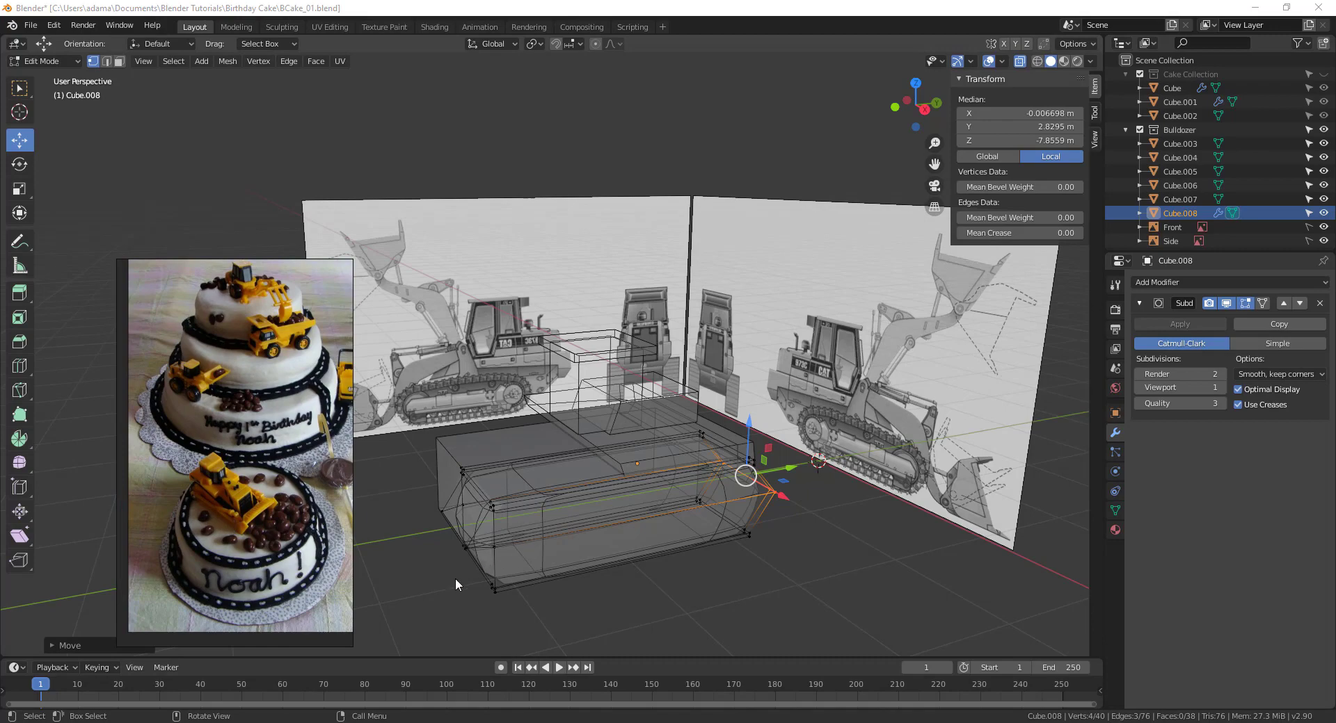
Return to Object Mode with X-ray off and narrow the track along X to a scale of about 0.231.
middle_drag(455, 578, 556, 574)
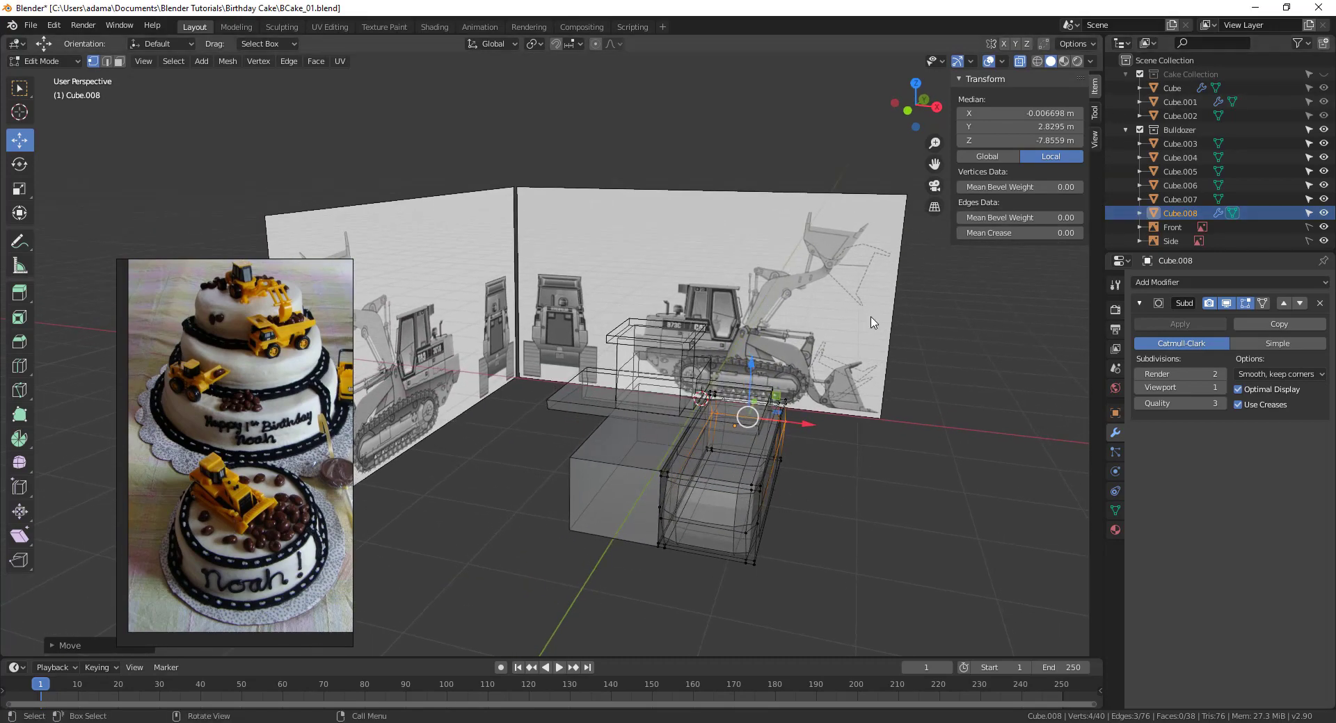
key(ctrl+Tab)
click(679, 473)
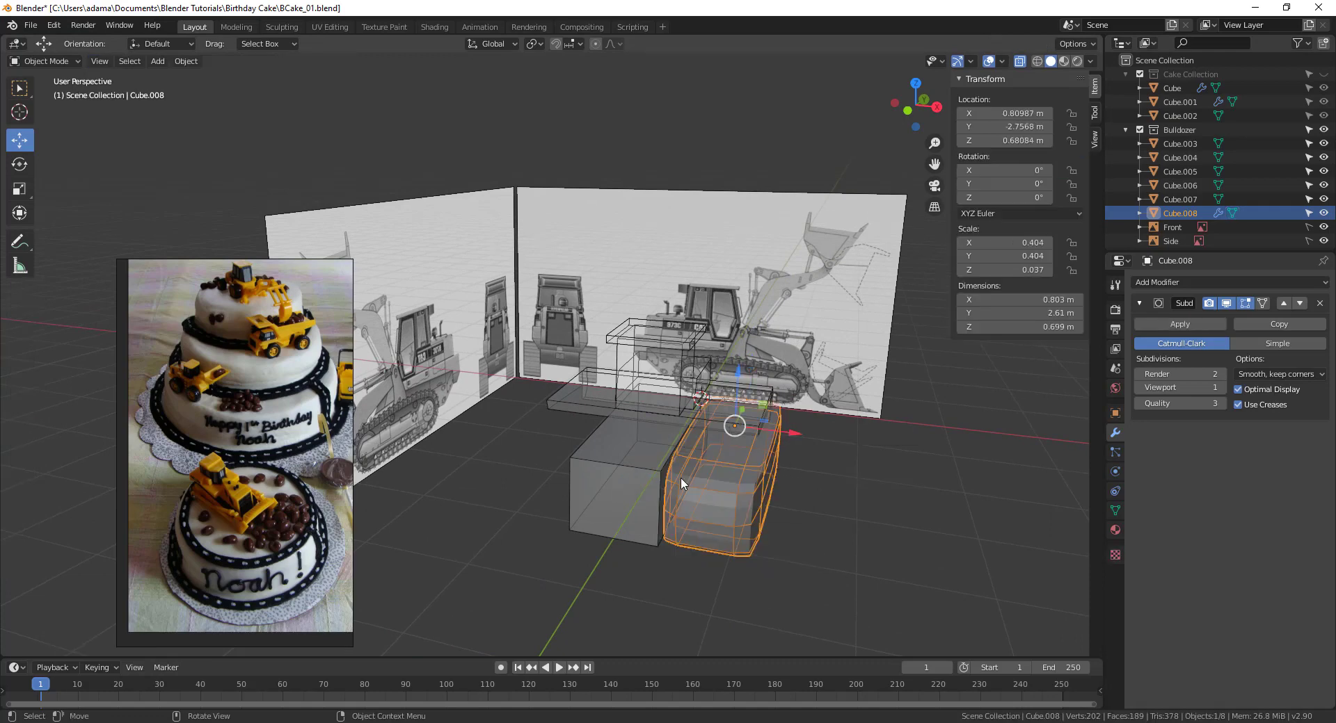
click(1021, 60)
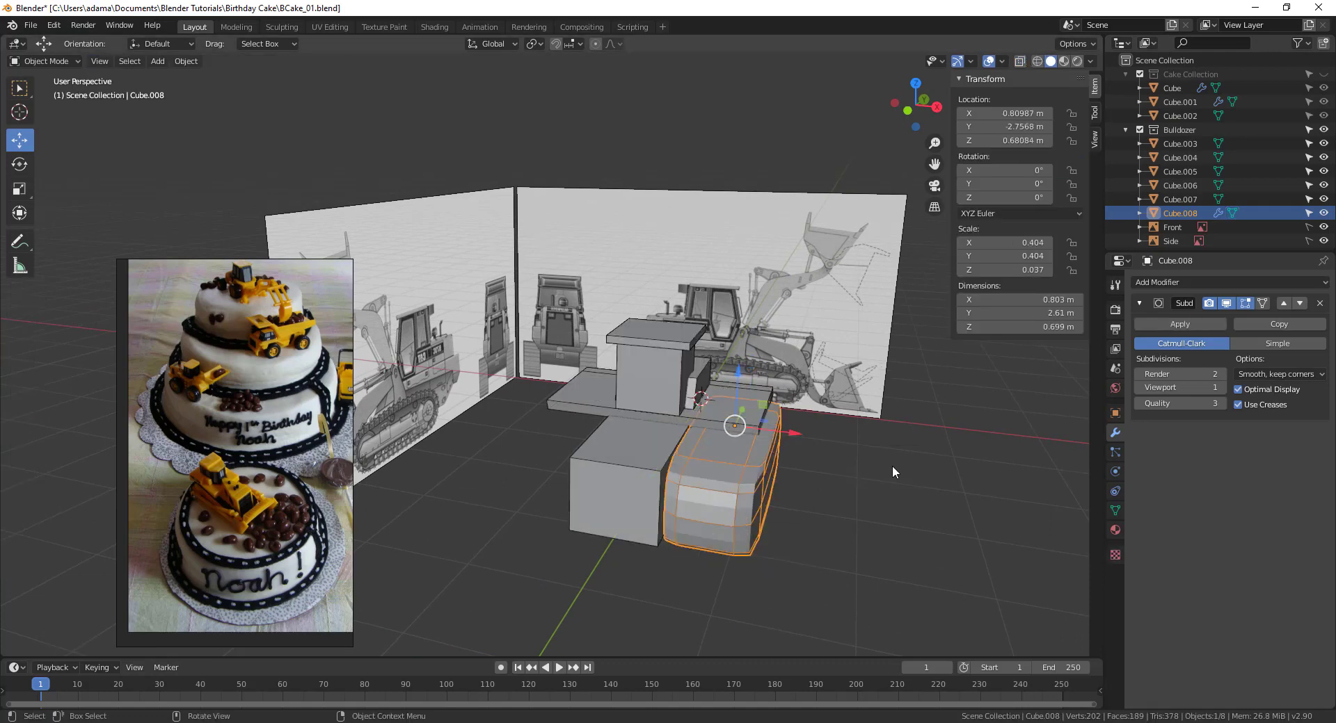
key(s)
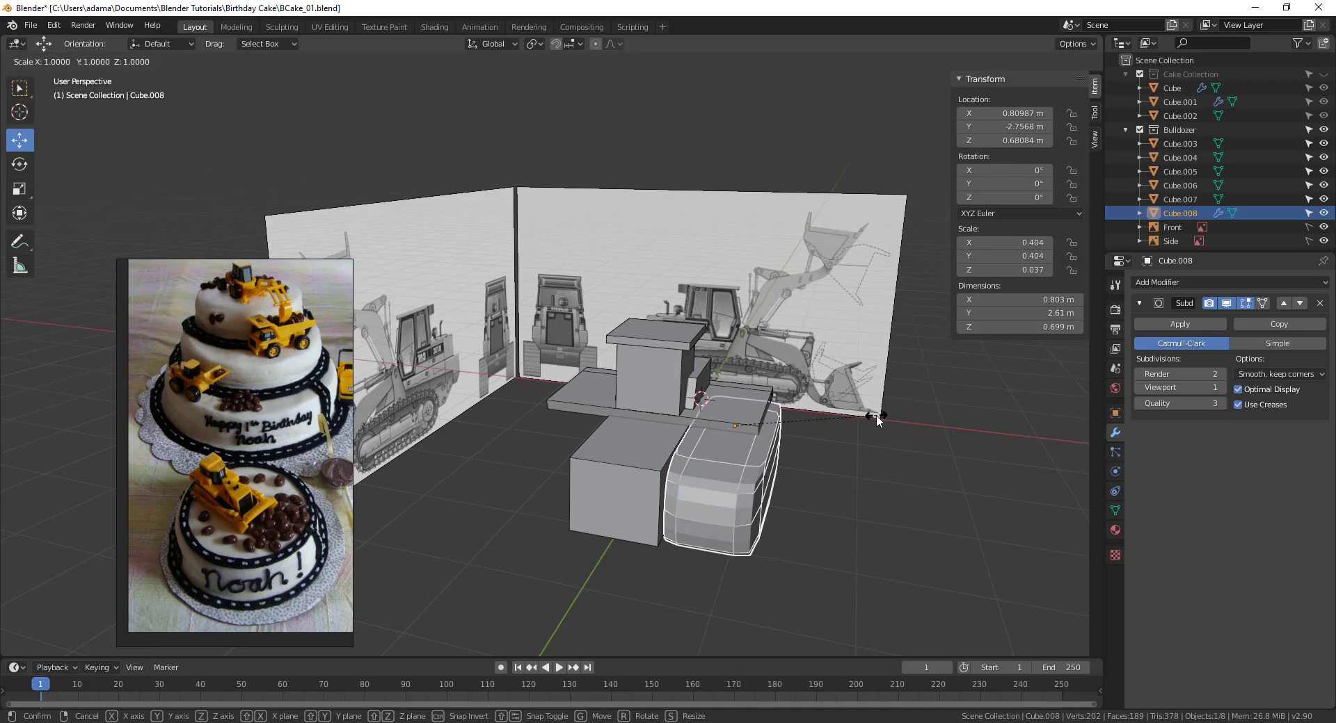
key(x)
click(815, 420)
middle_drag(816, 420, 654, 498)
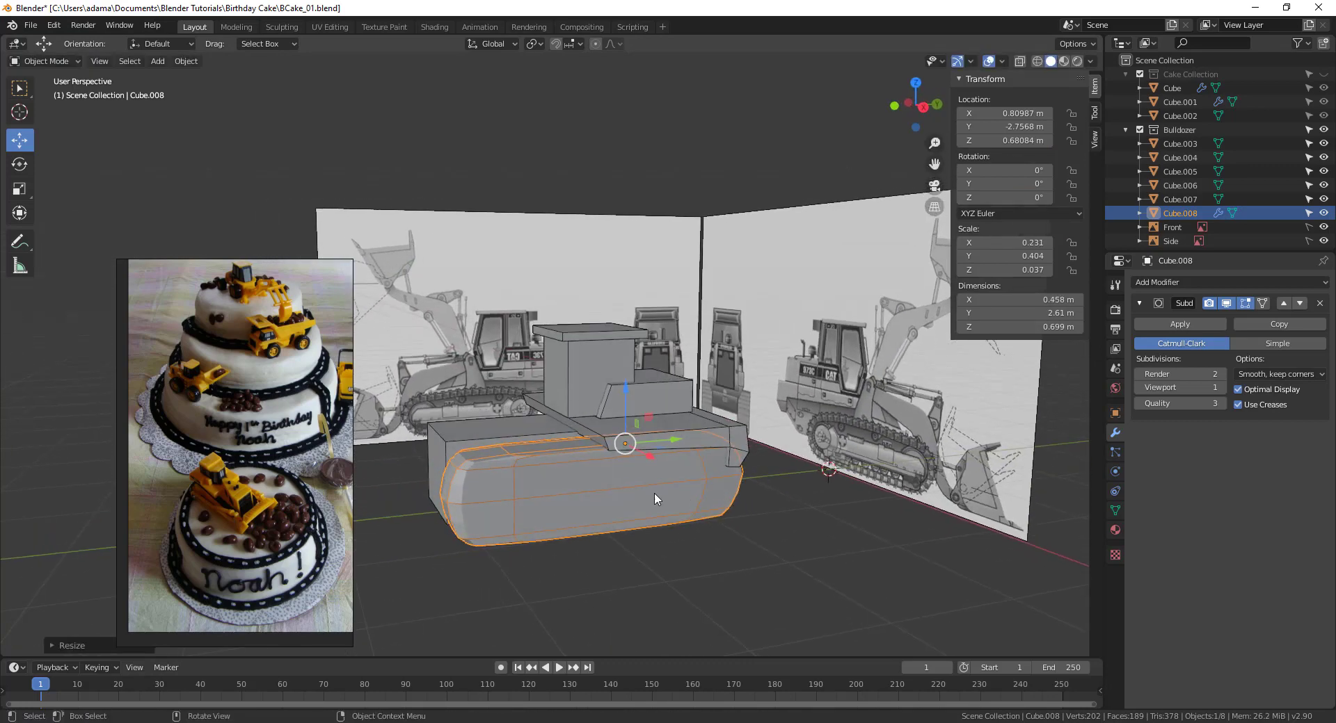
Shorten the central chassis block by moving its front end face inward along Y to about -2.83 m local.
click(482, 436)
middle_drag(407, 499, 491, 523)
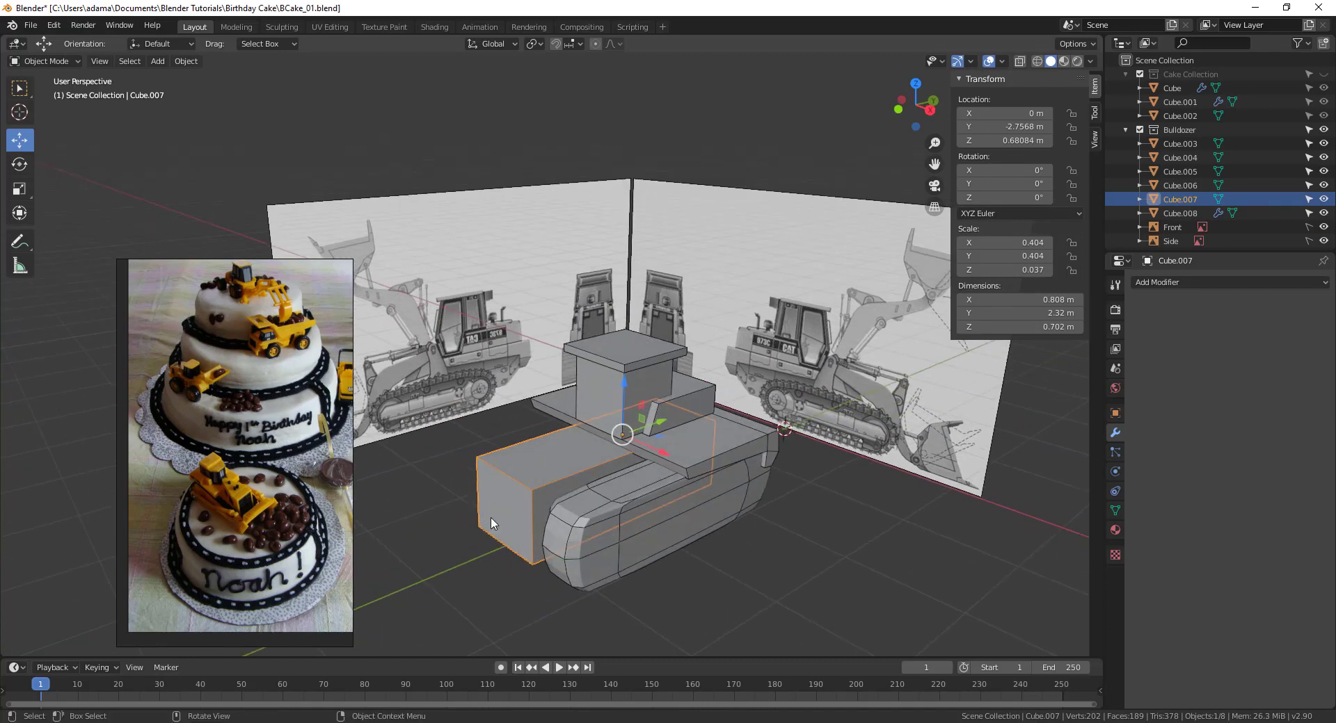
key(grave)
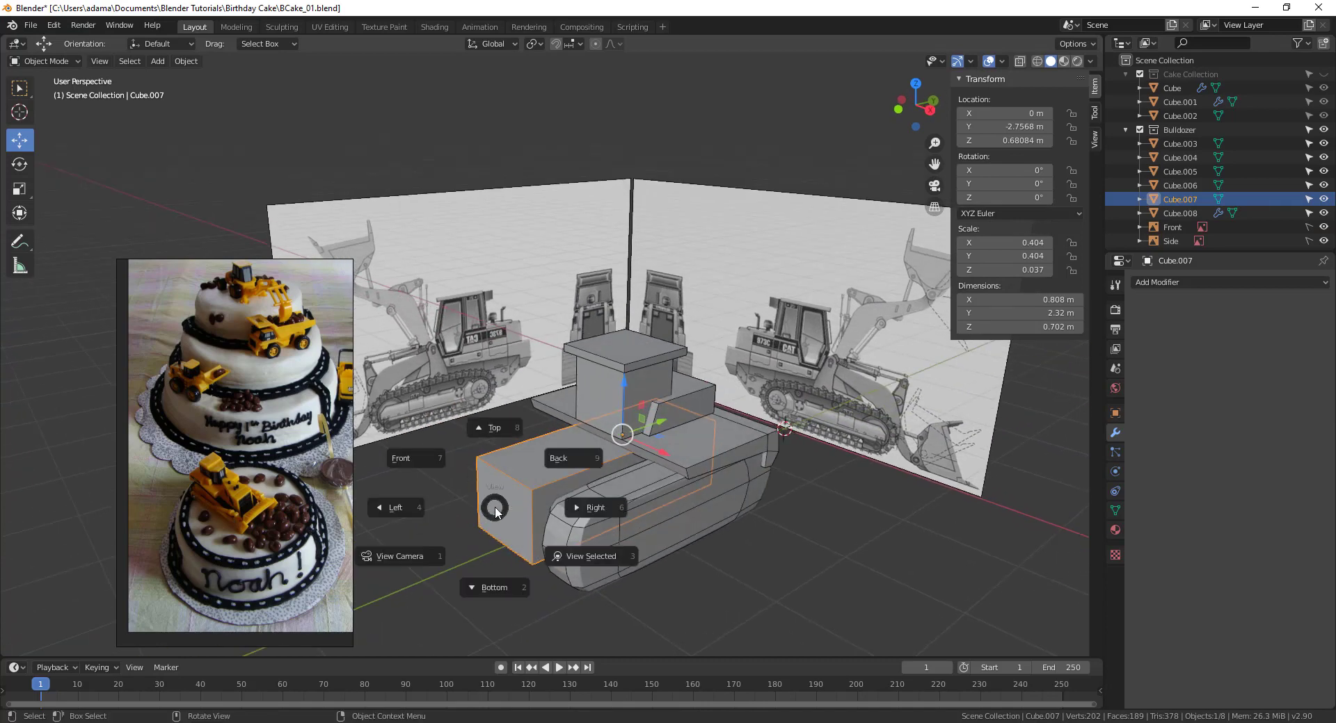
key(Escape)
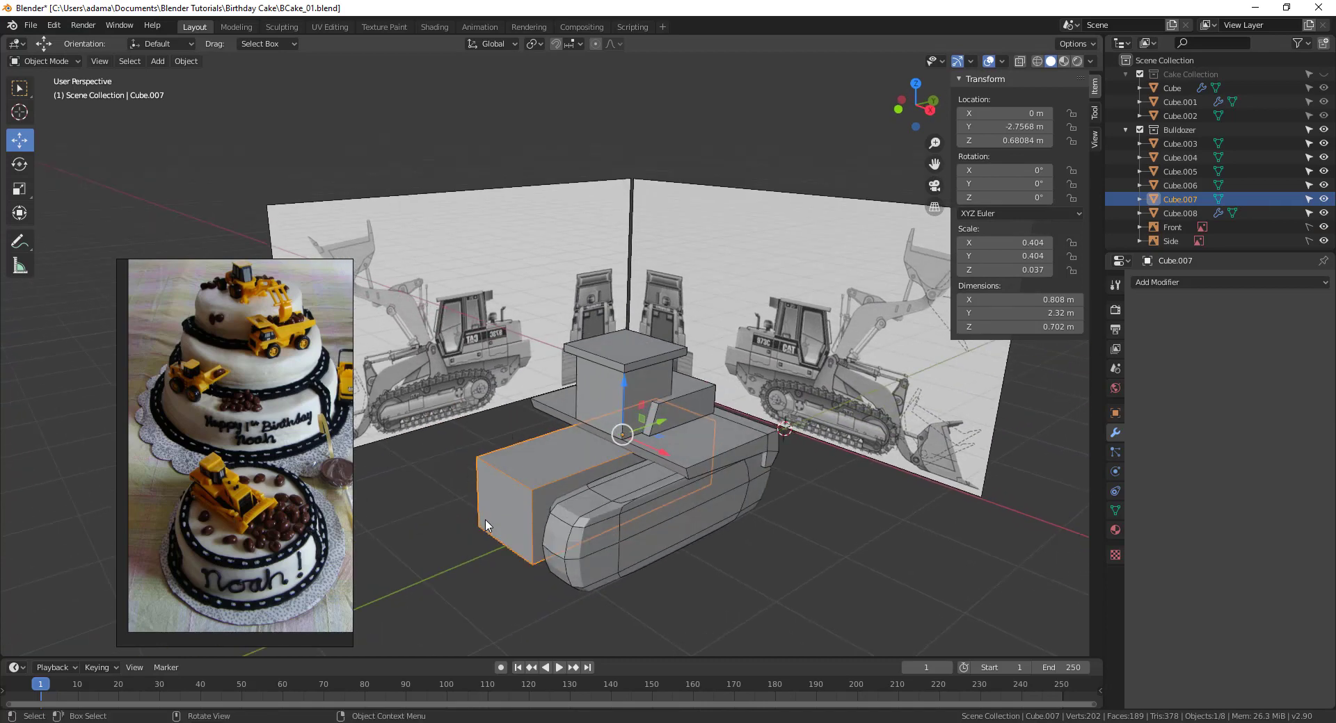
key(ctrl+Tab)
click(551, 521)
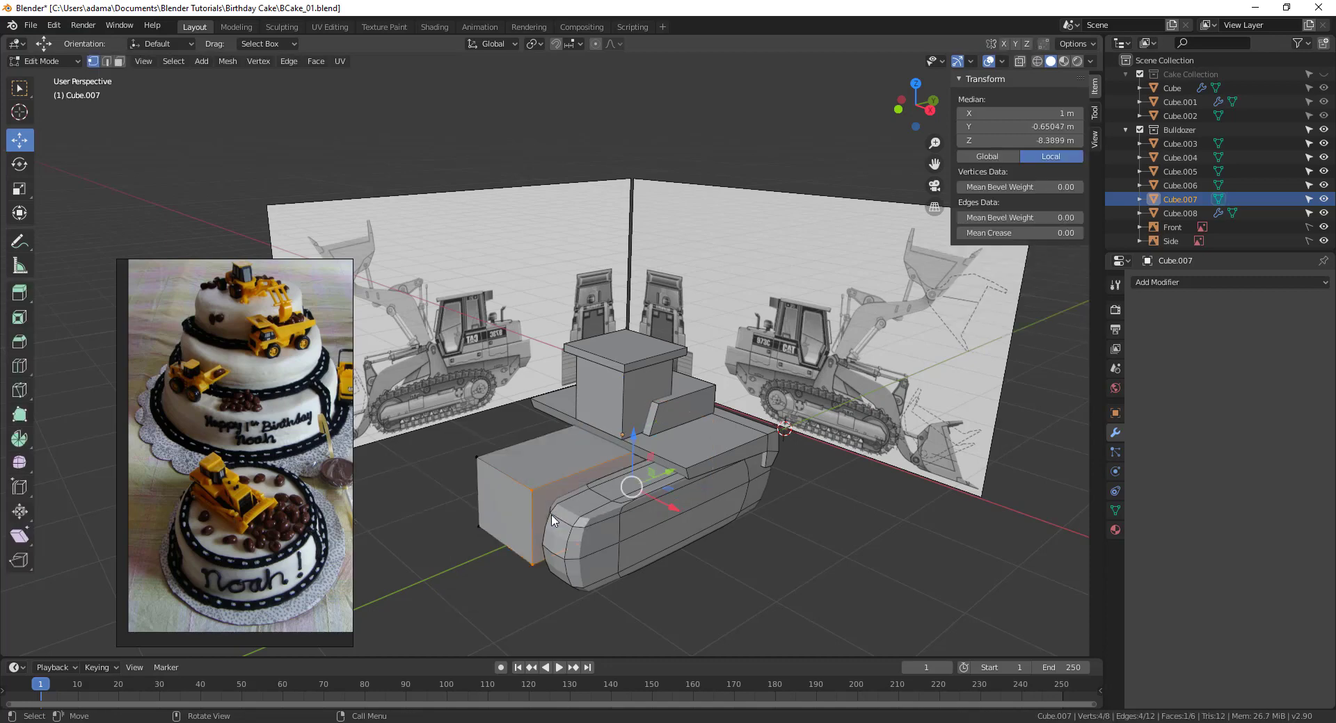
click(508, 521)
key(3)
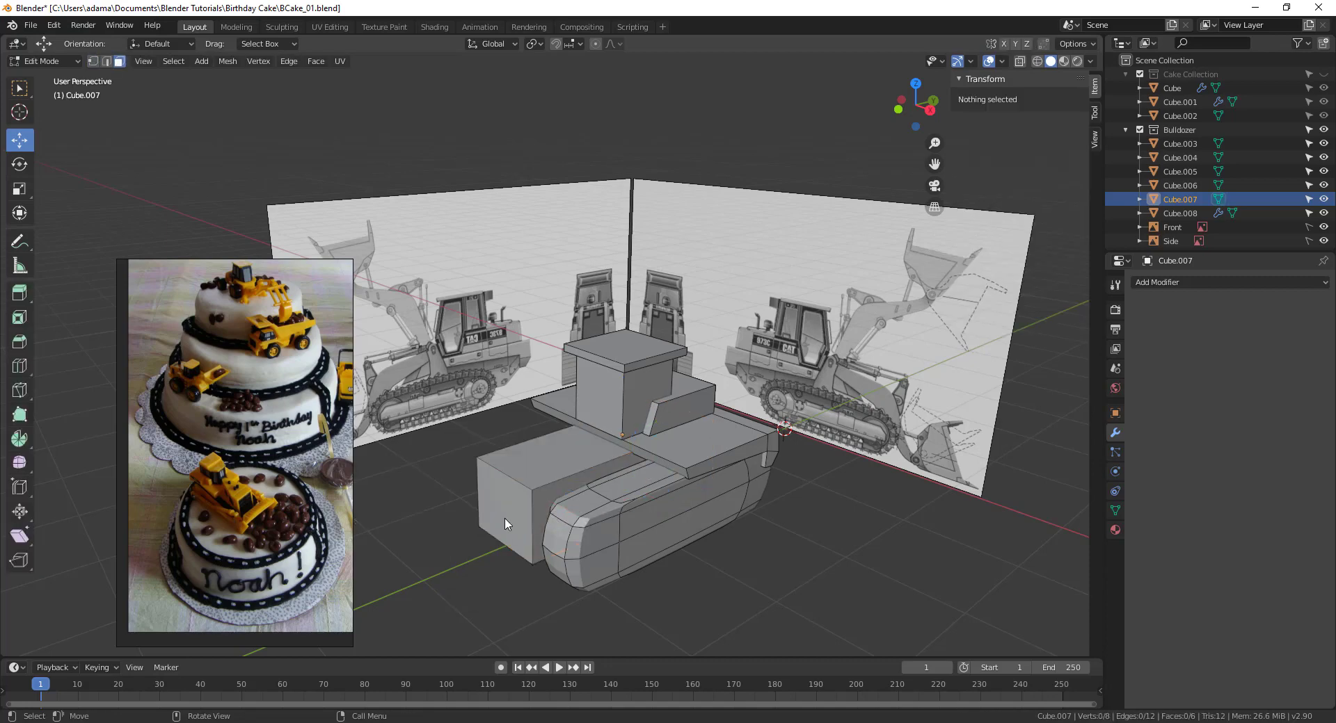
click(507, 522)
key(g)
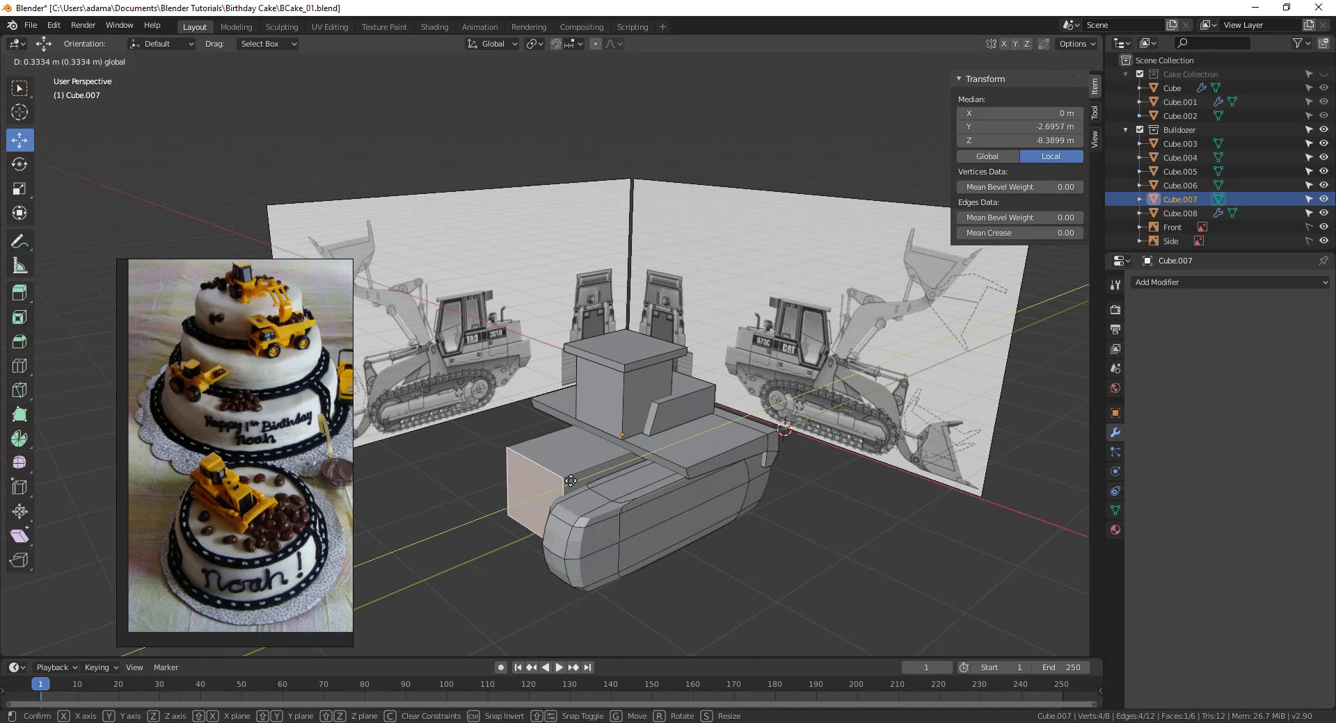
click(561, 479)
Nudge the chassis block's upper front edge slightly inward, and return to Object Mode.
key(2)
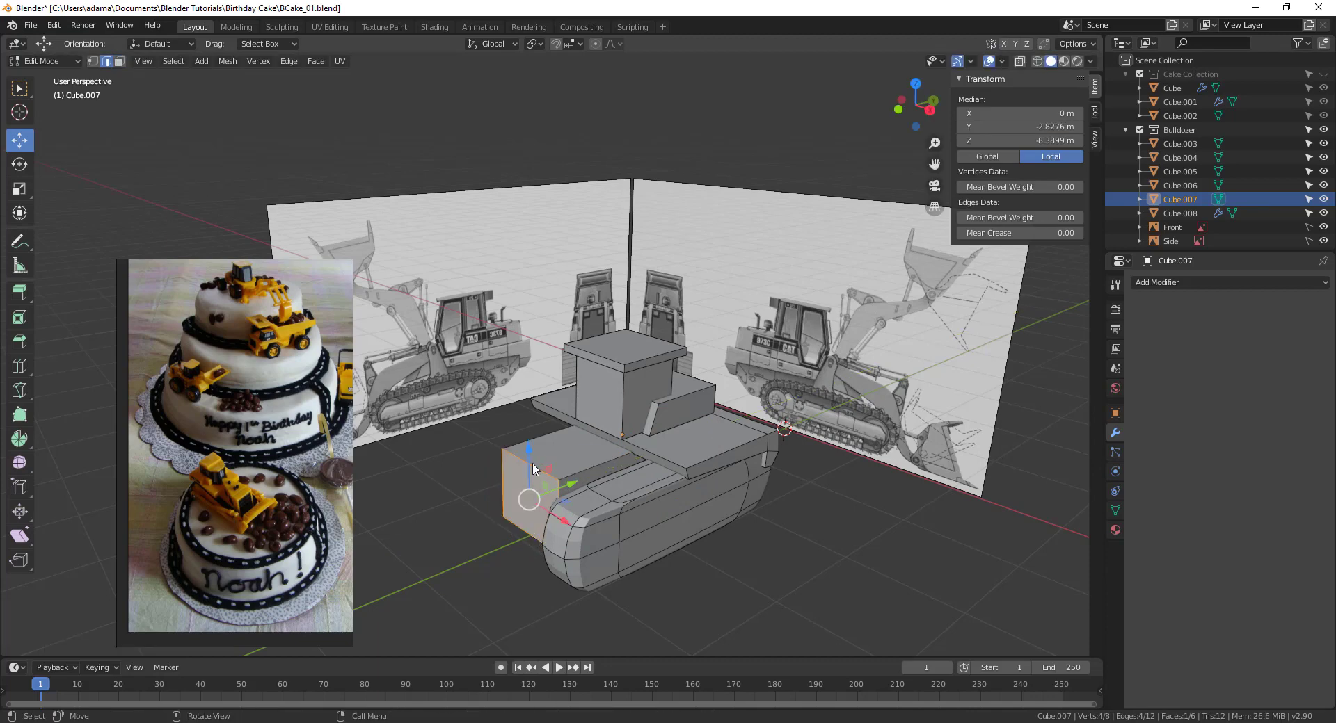
click(560, 472)
drag(569, 454, 576, 446)
click(614, 508)
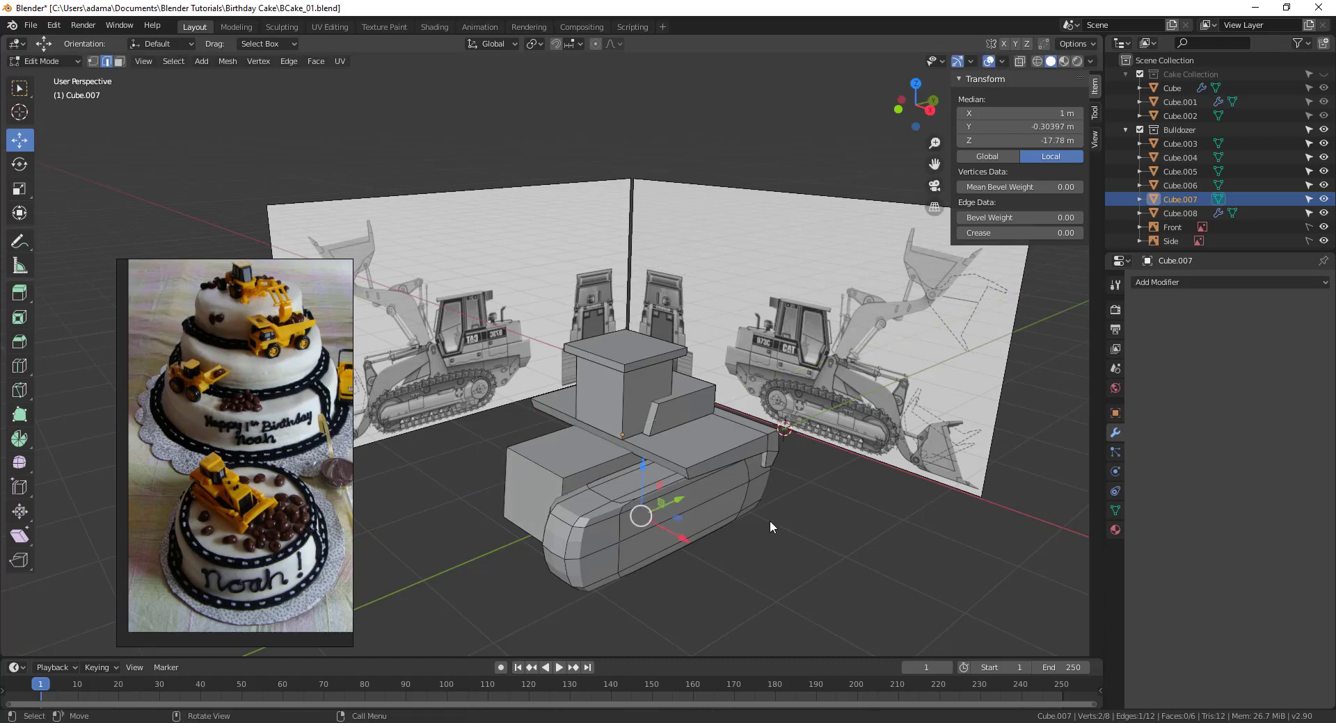
key(ctrl+Tab)
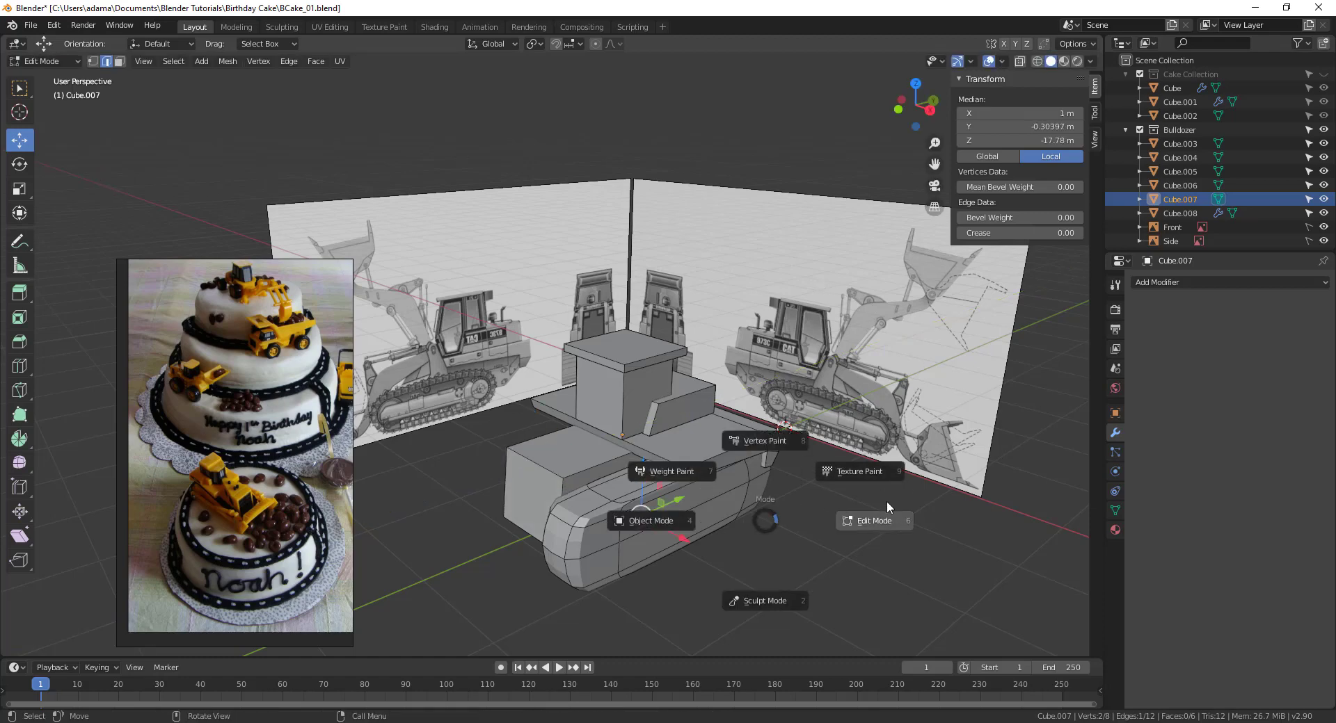
click(667, 522)
Duplicate the track and place the copy on the chassis's opposite side, at about -0.66 m along X.
click(680, 534)
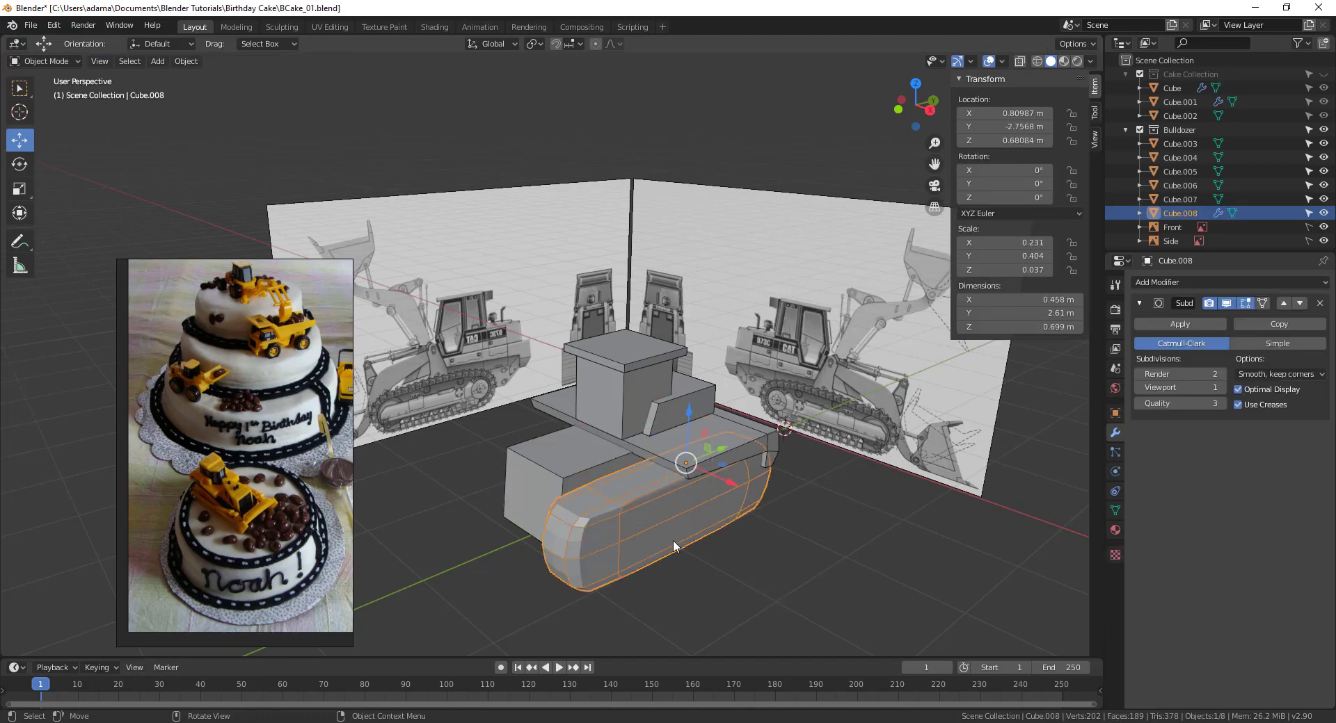
middle_drag(688, 549, 774, 515)
key(shift+d)
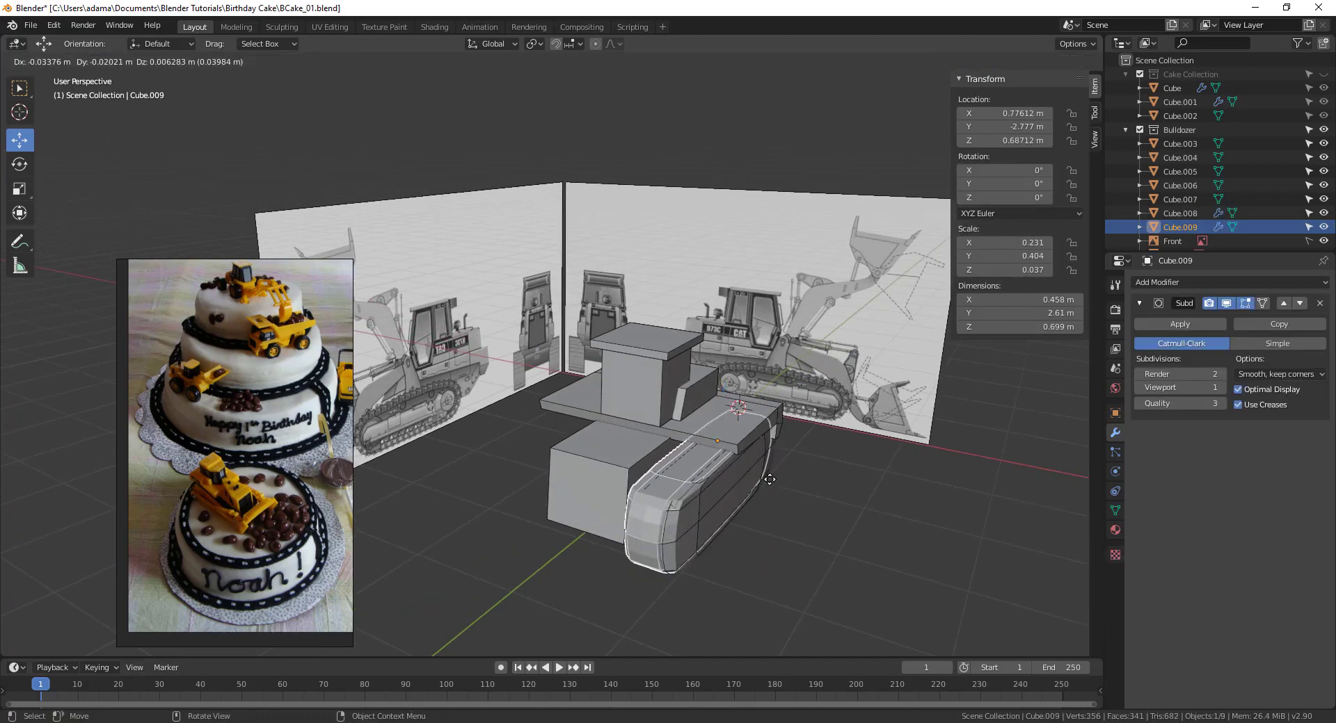
key(x)
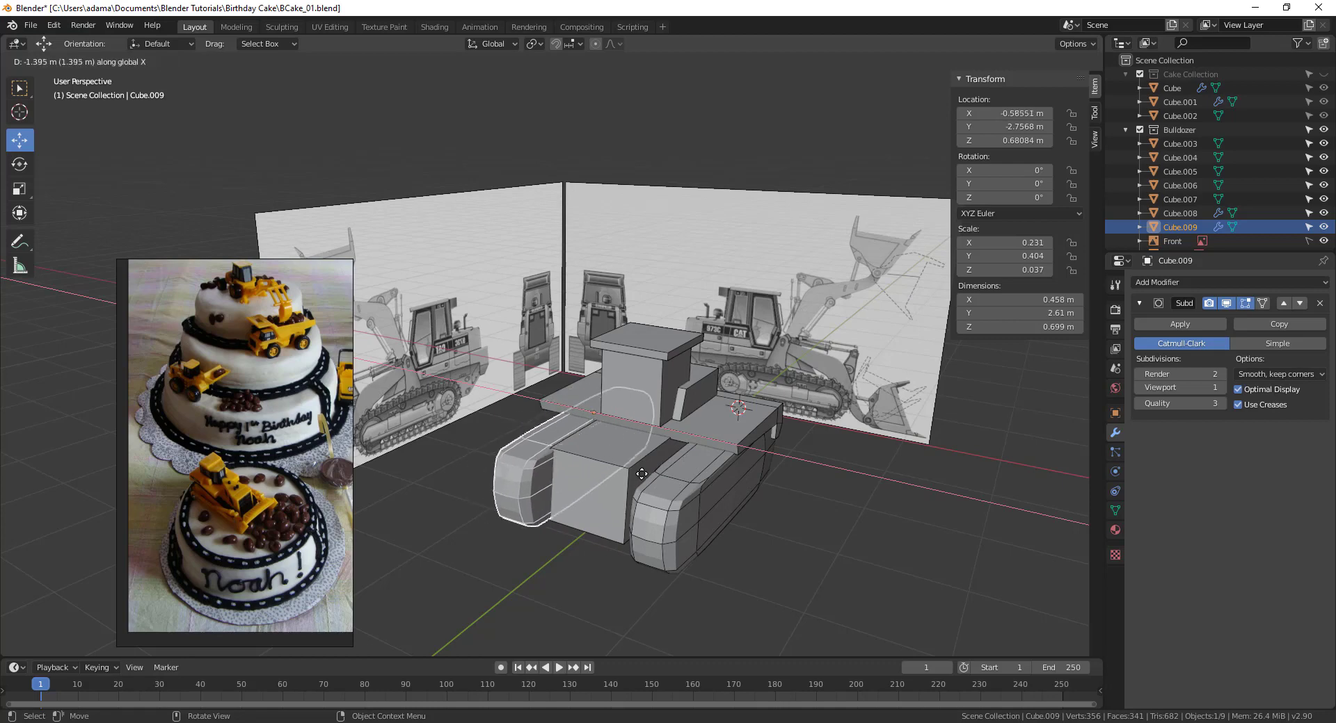
click(625, 473)
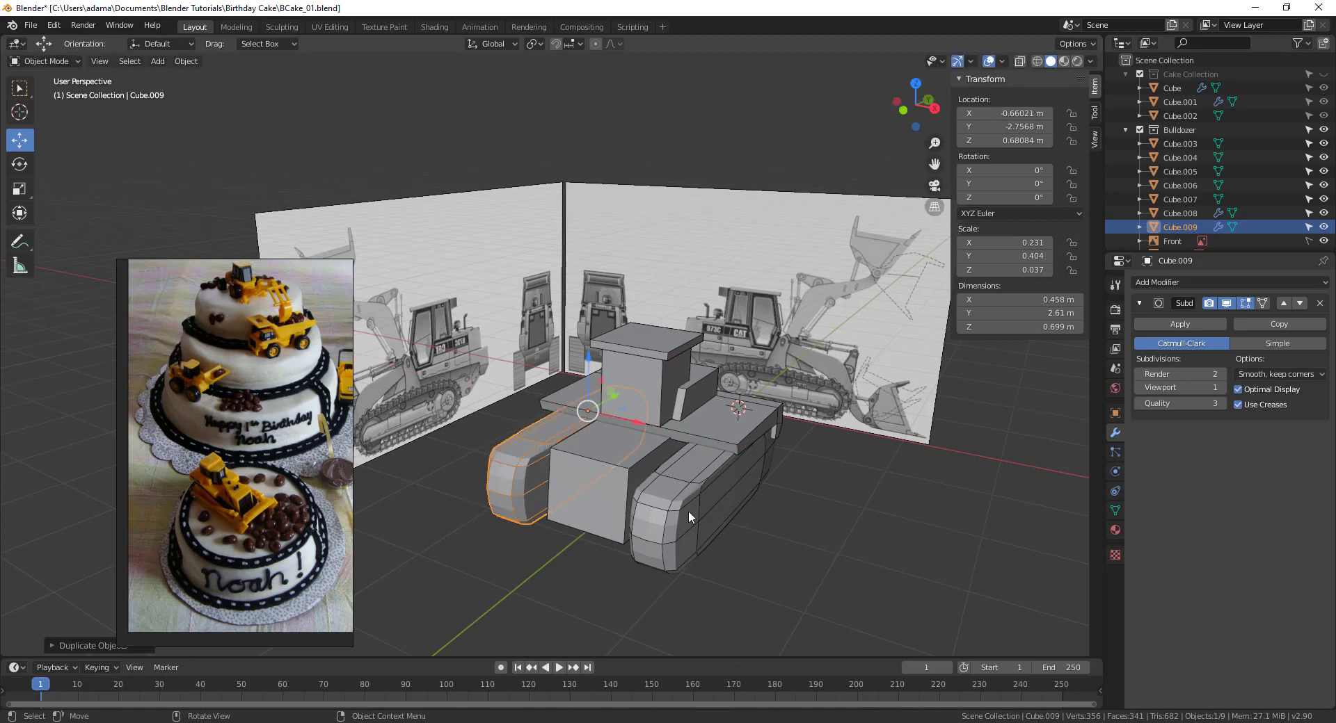
Move both tracks inward along X against the chassis block, to about 0.647 m and -0.646 m.
middle_drag(688, 510, 755, 462)
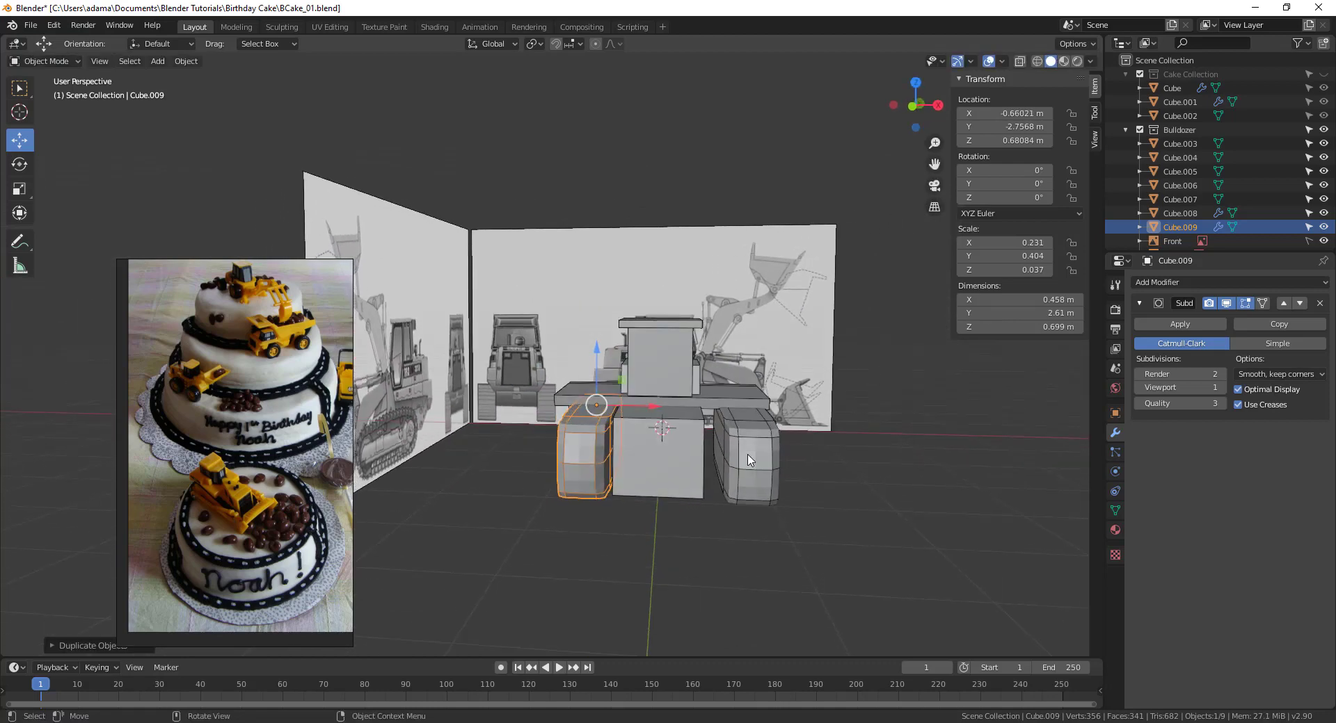
click(755, 461)
drag(793, 415, 657, 410)
click(622, 461)
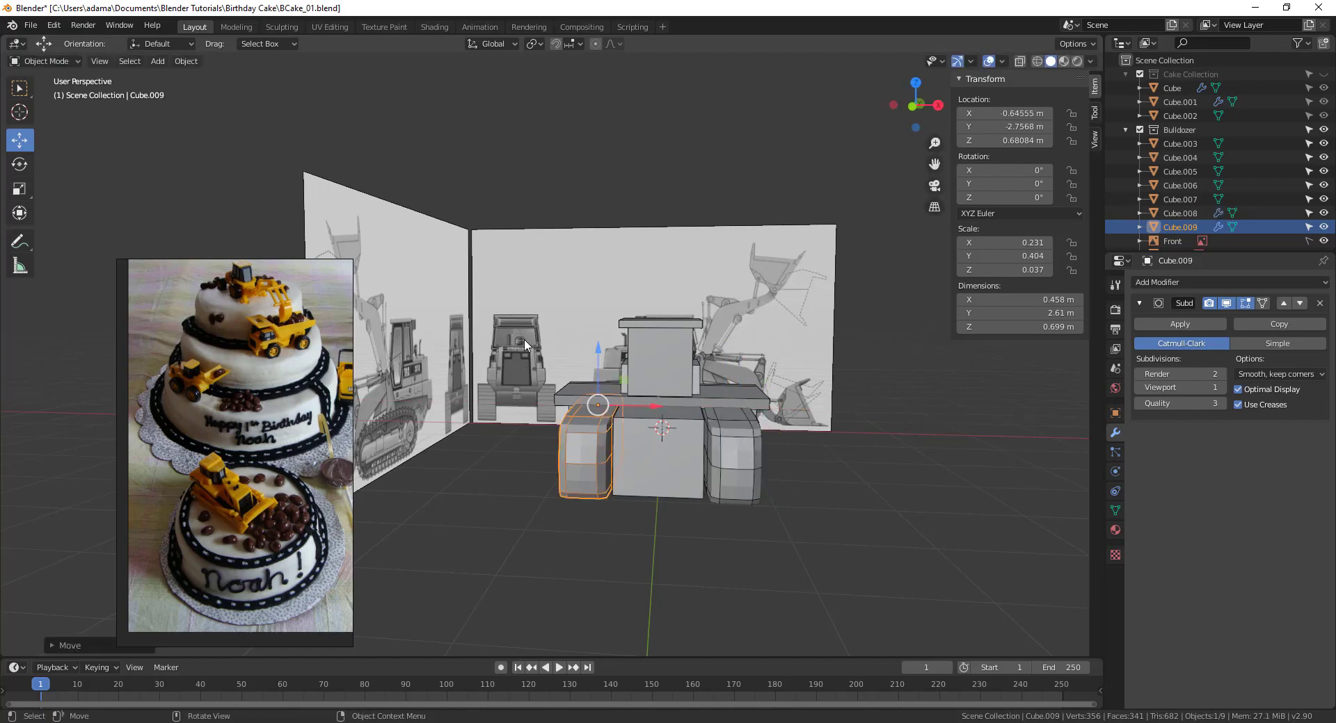
middle_drag(902, 369, 770, 499)
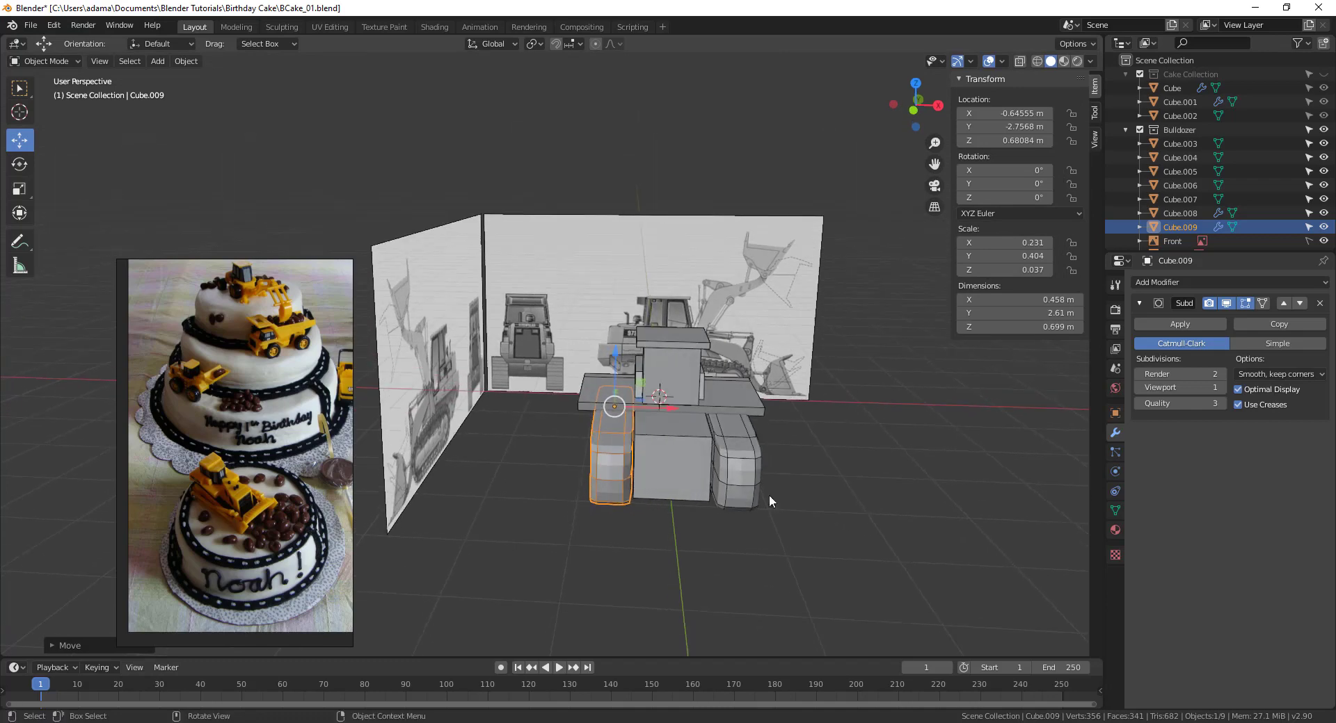
click(768, 459)
drag(774, 414, 771, 413)
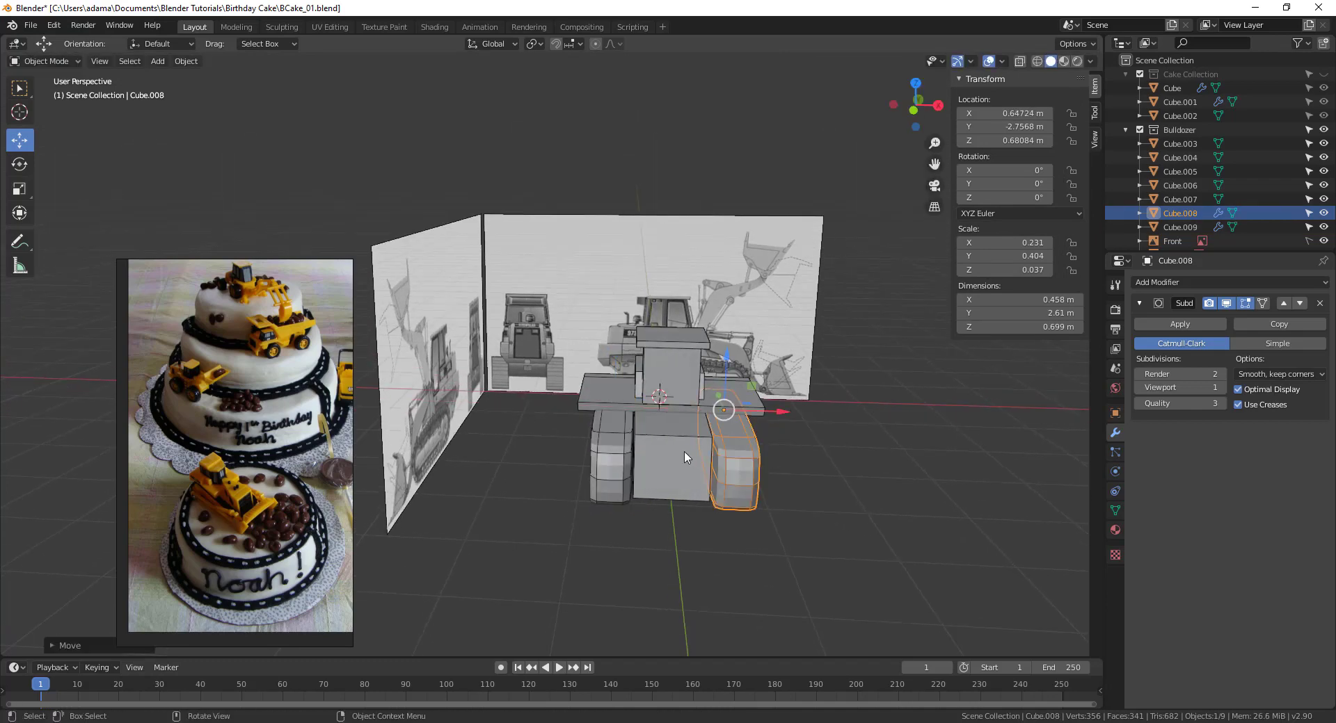
Delete the duplicated track and apply the Subdivision modifier on the remaining original track.
click(619, 464)
key(Delete)
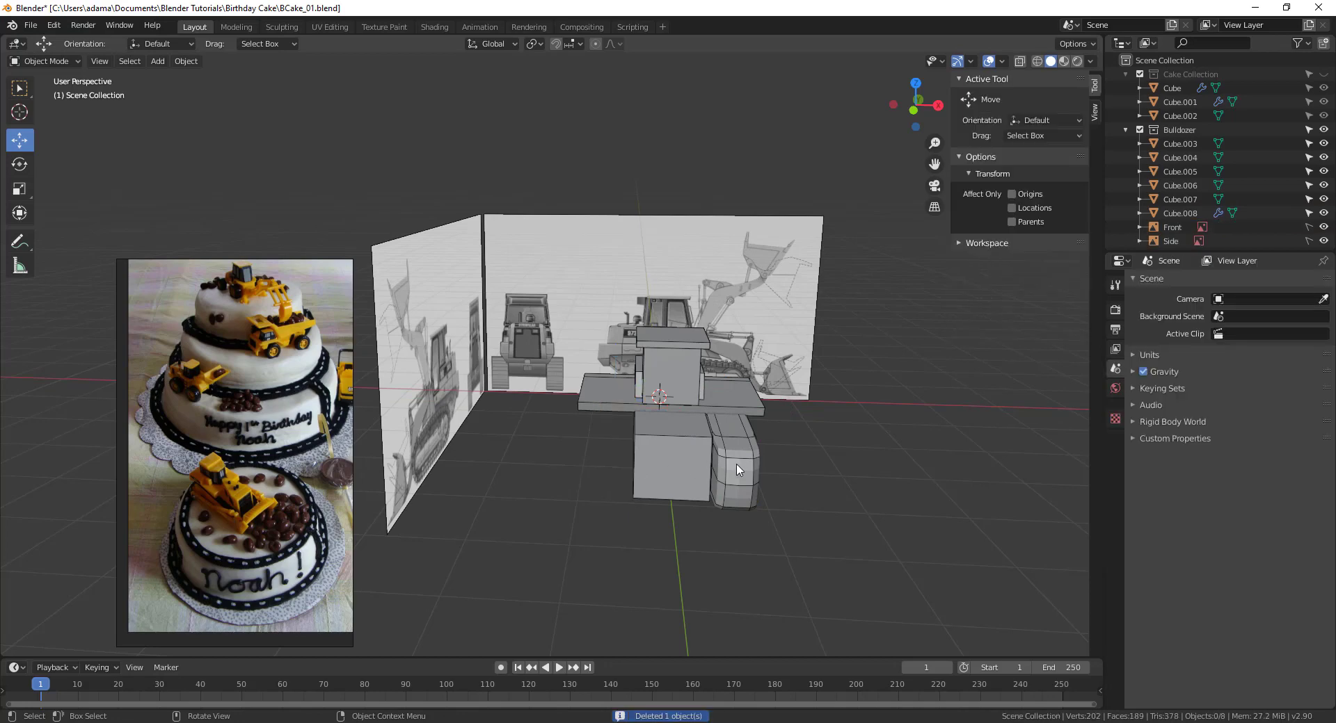
click(739, 467)
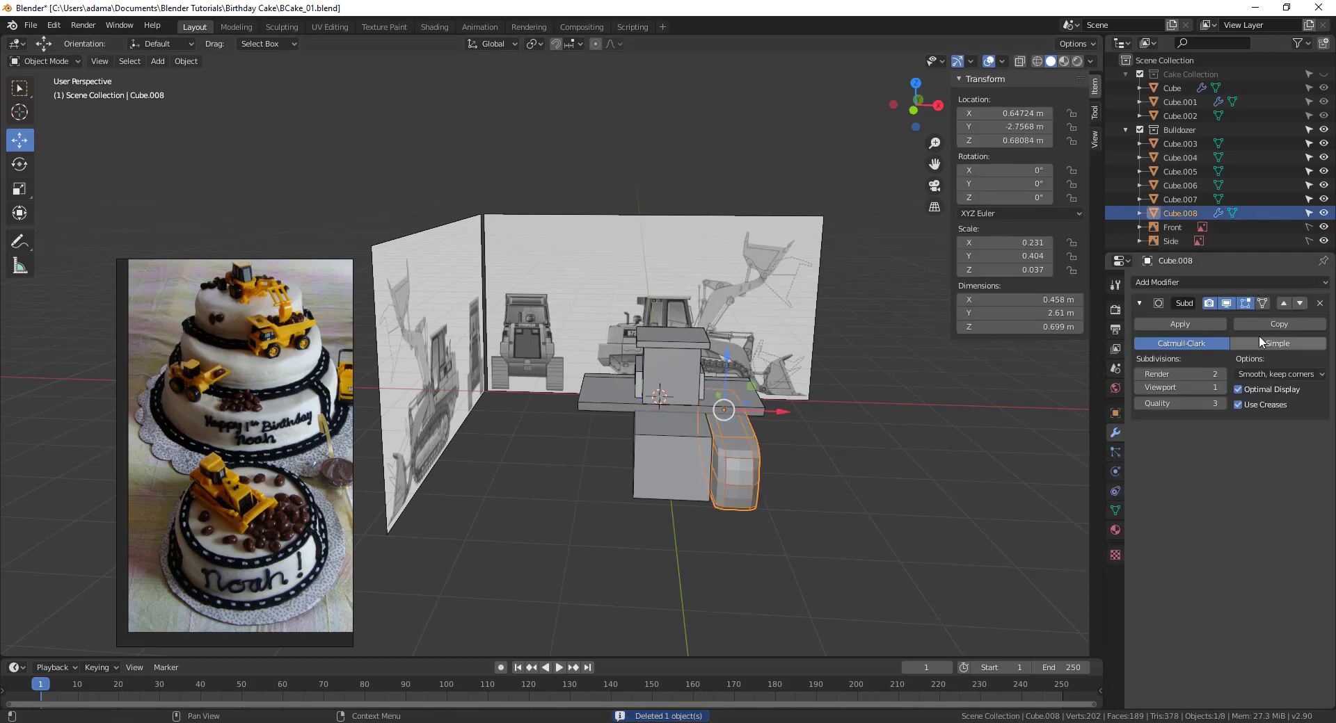
click(1200, 325)
mouse_move(836, 472)
middle_down()
mouse_move(728, 491)
mouse_move(835, 469)
middle_up()
Add an X-axis Mirror modifier to the track, using the central chassis block Cube.007 as the mirror object.
click(1187, 284)
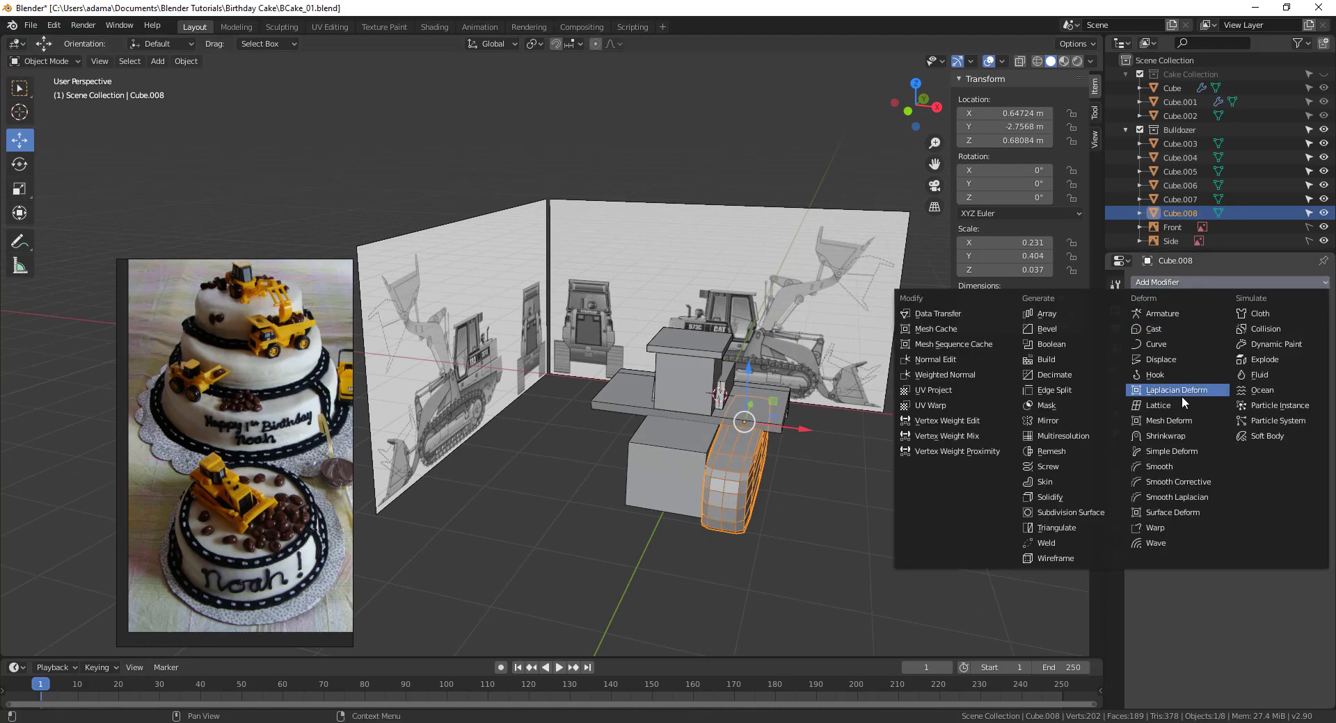
click(1069, 419)
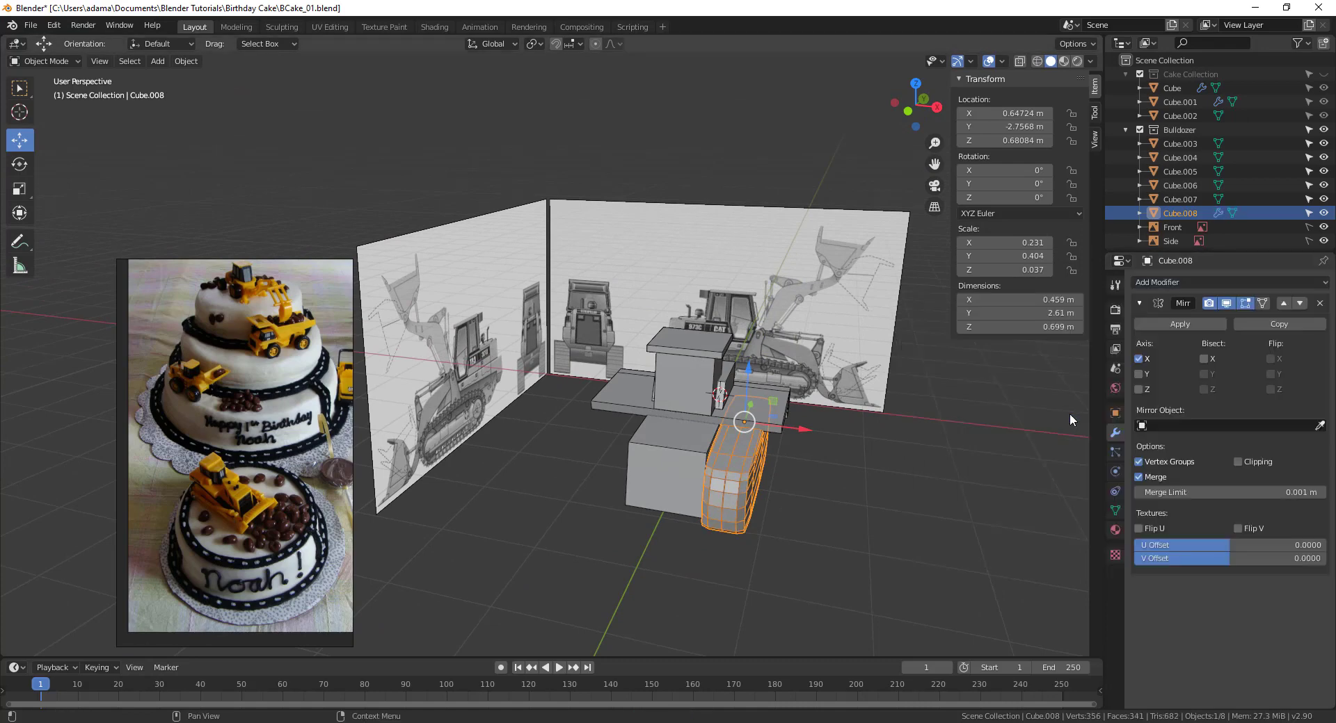
click(1321, 423)
click(675, 455)
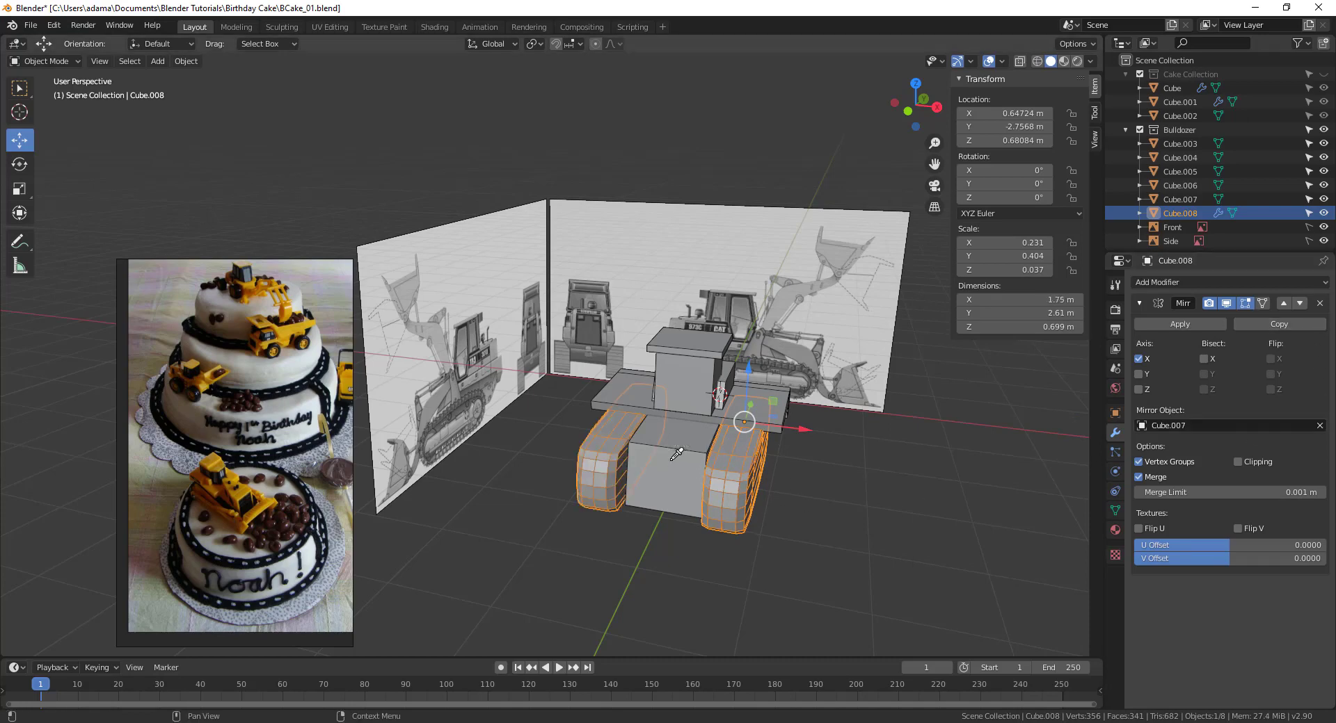
middle_drag(698, 519, 698, 459)
Narrow the flat body platform above the tracks along X to a scale of about 0.9, then select the tracks.
click(590, 376)
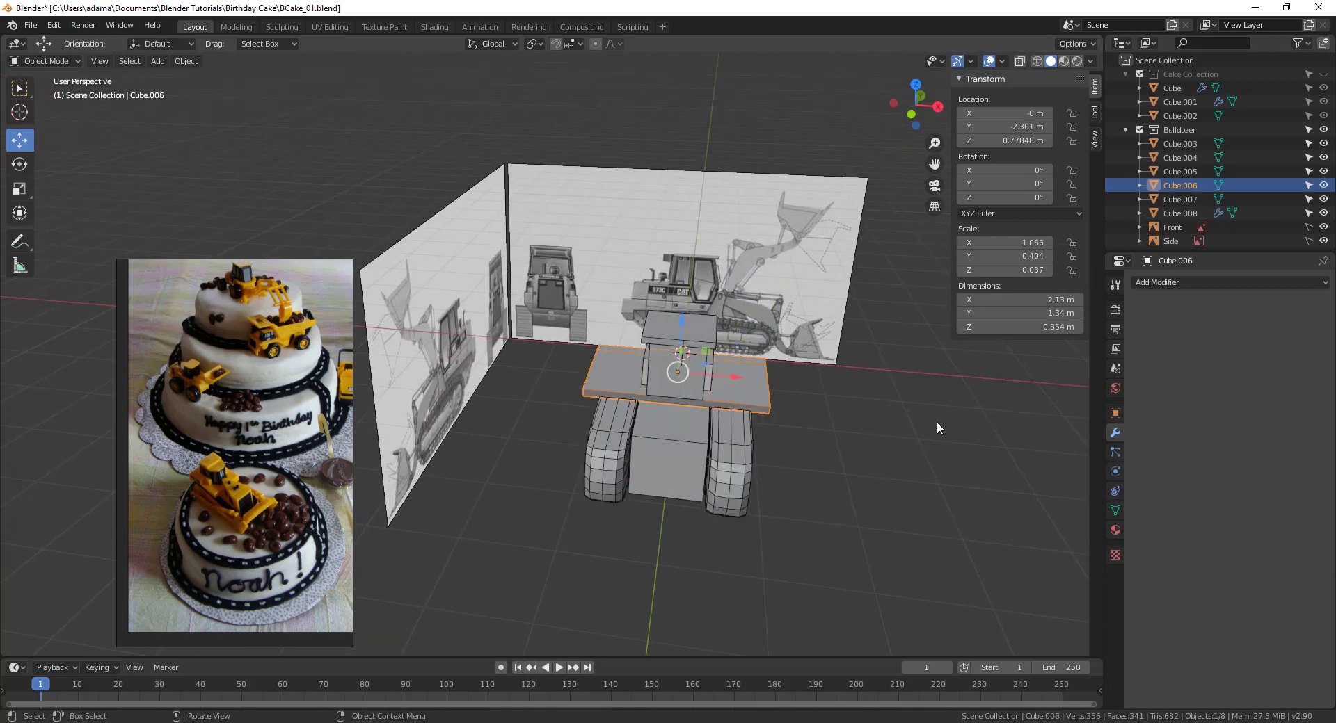
key(s)
key(x)
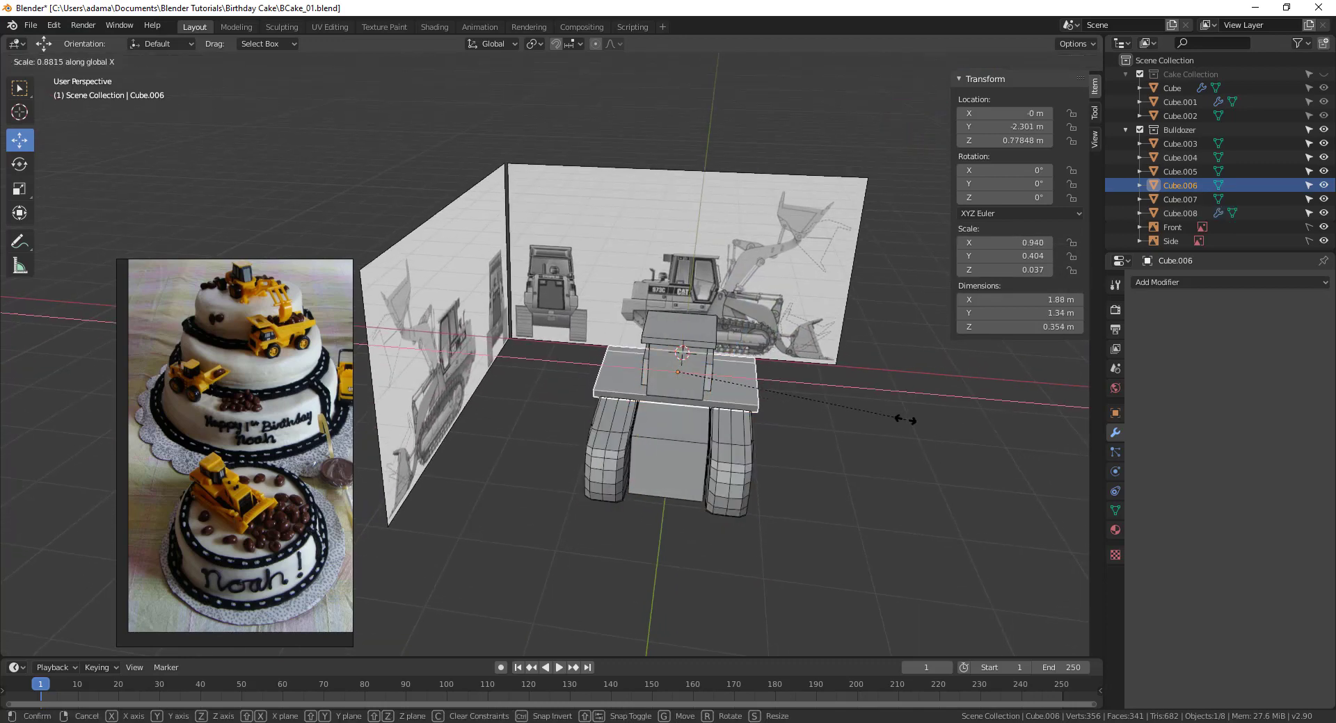
click(895, 418)
middle_drag(752, 501, 838, 514)
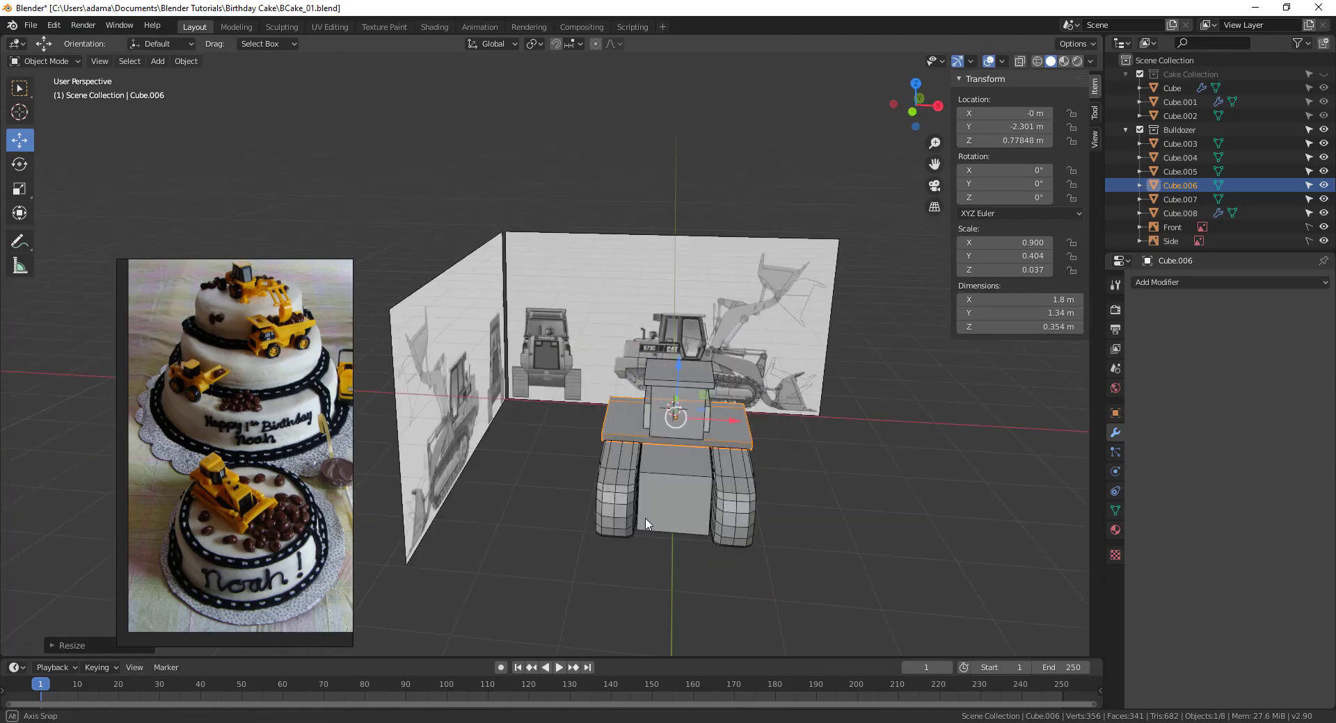
click(696, 586)
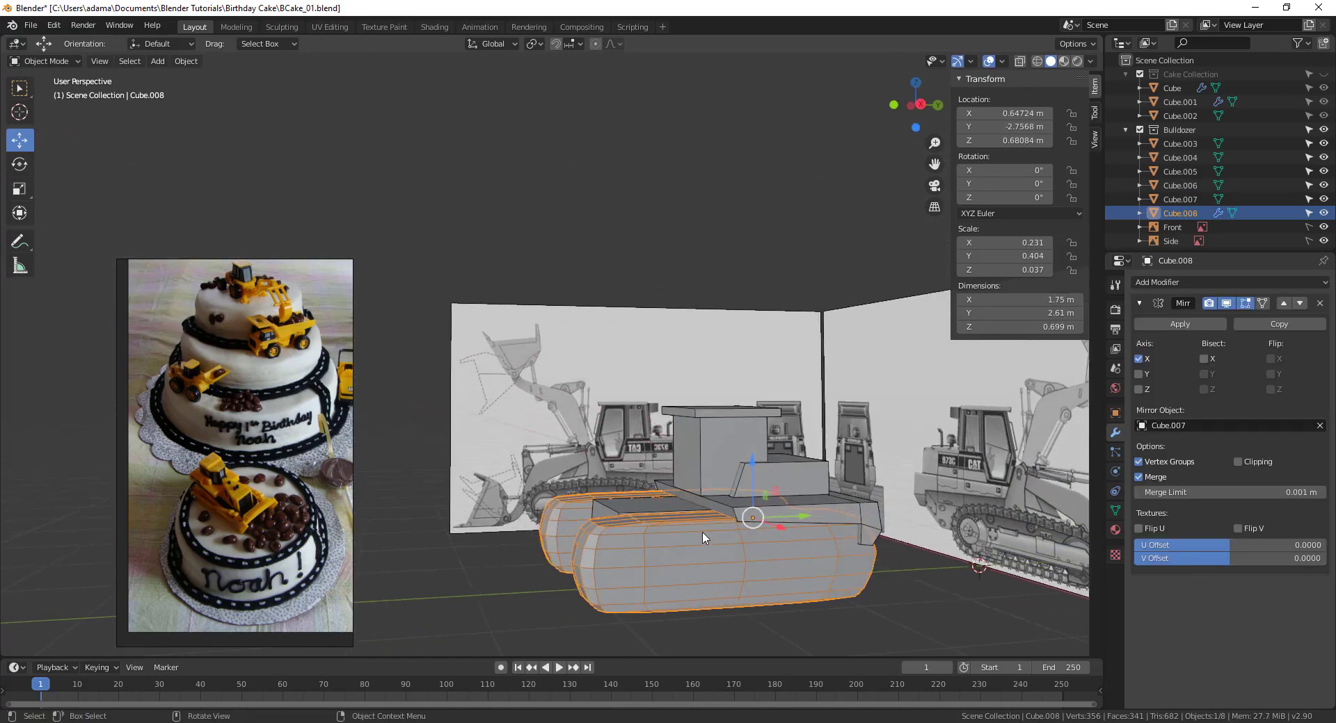